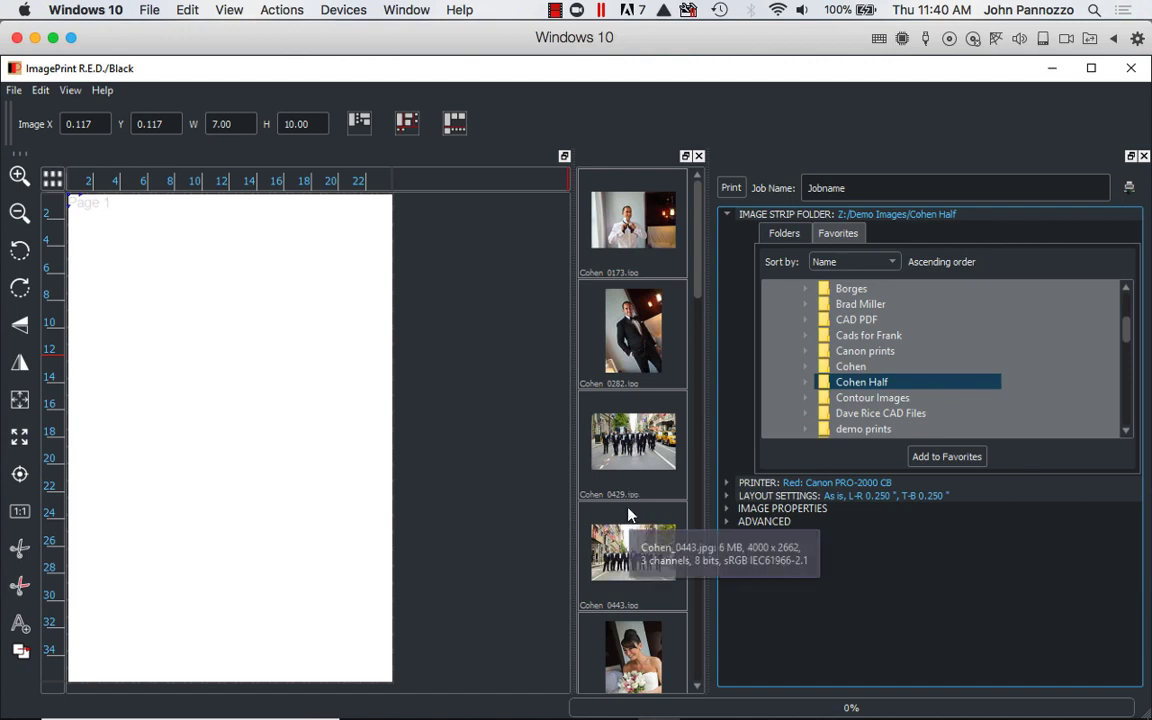
Step: Enable Cut-it-out in the cutter settings and keep Rectangle as the cut type
left_click(726, 521)
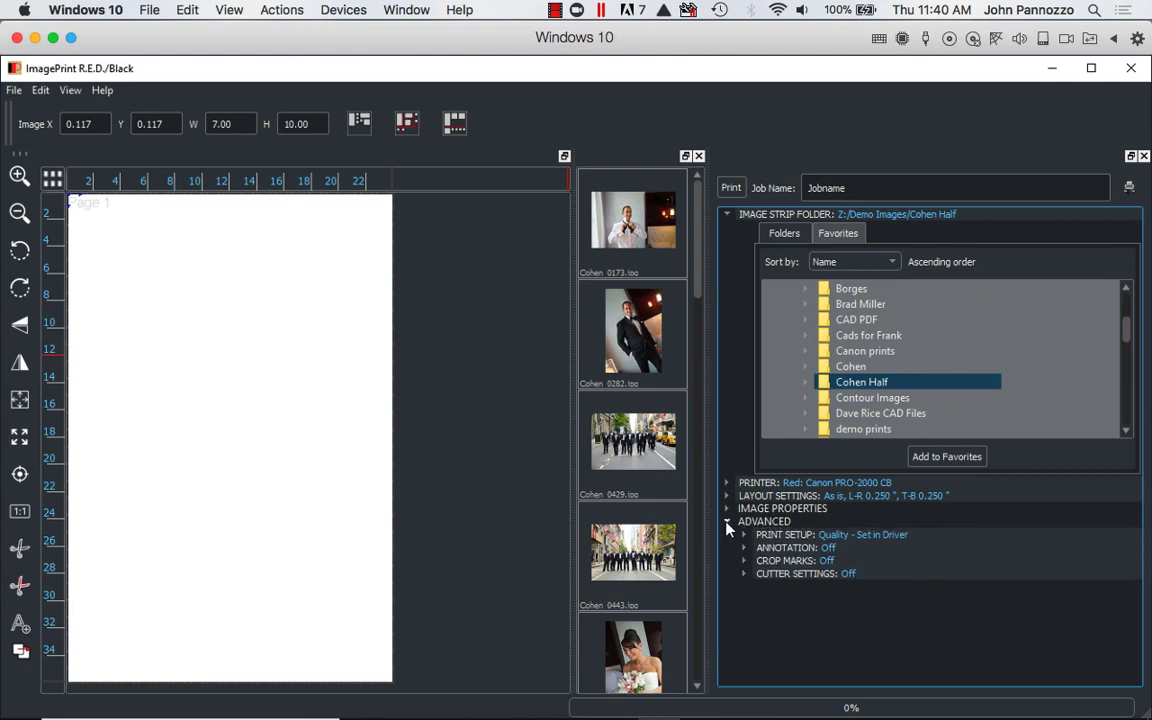
left_click(745, 575)
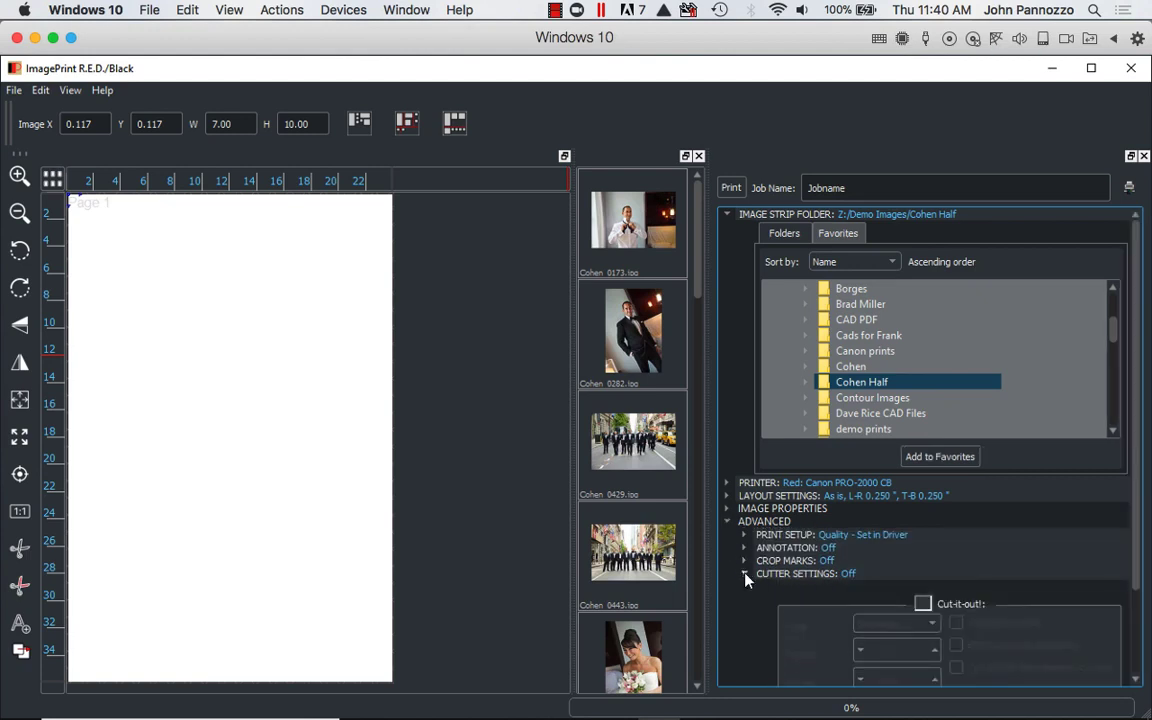
scroll(745, 580, "down", 5)
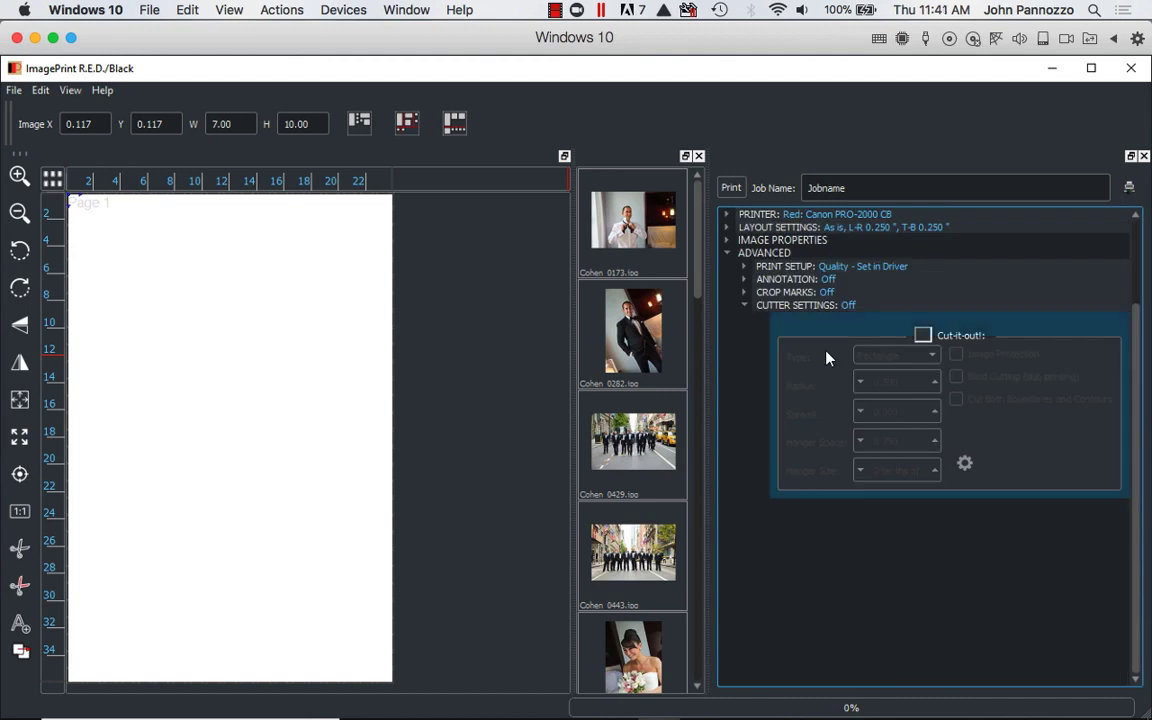
left_click(925, 339)
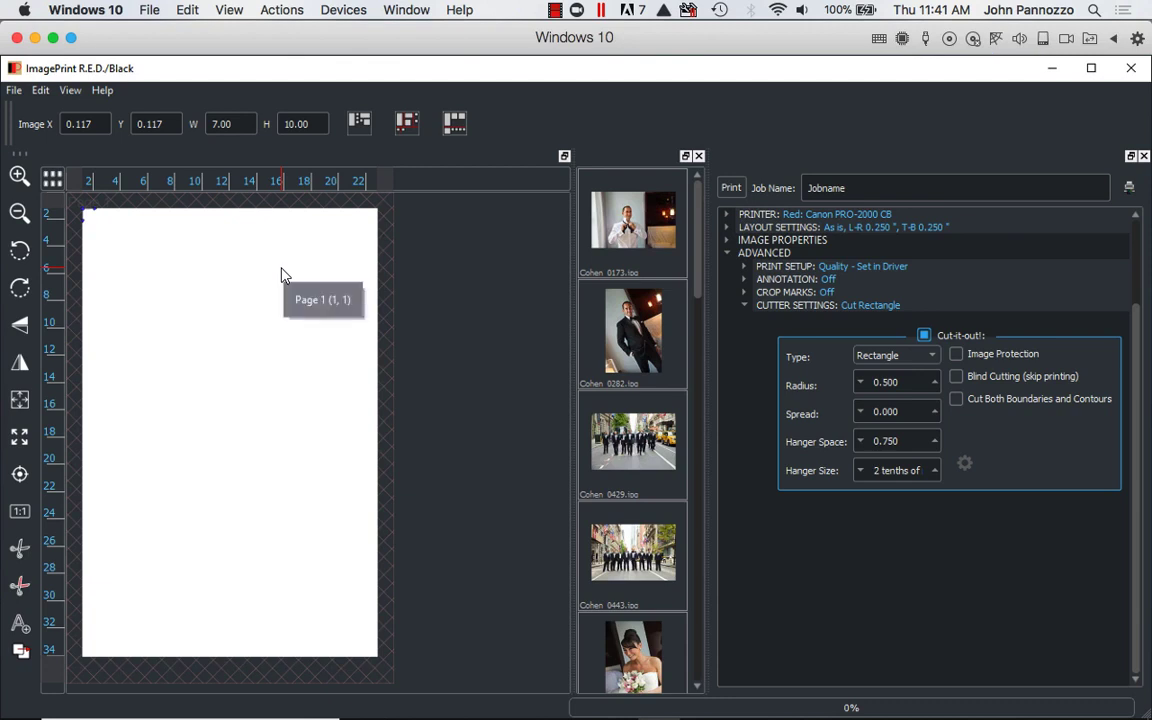
left_click(925, 339)
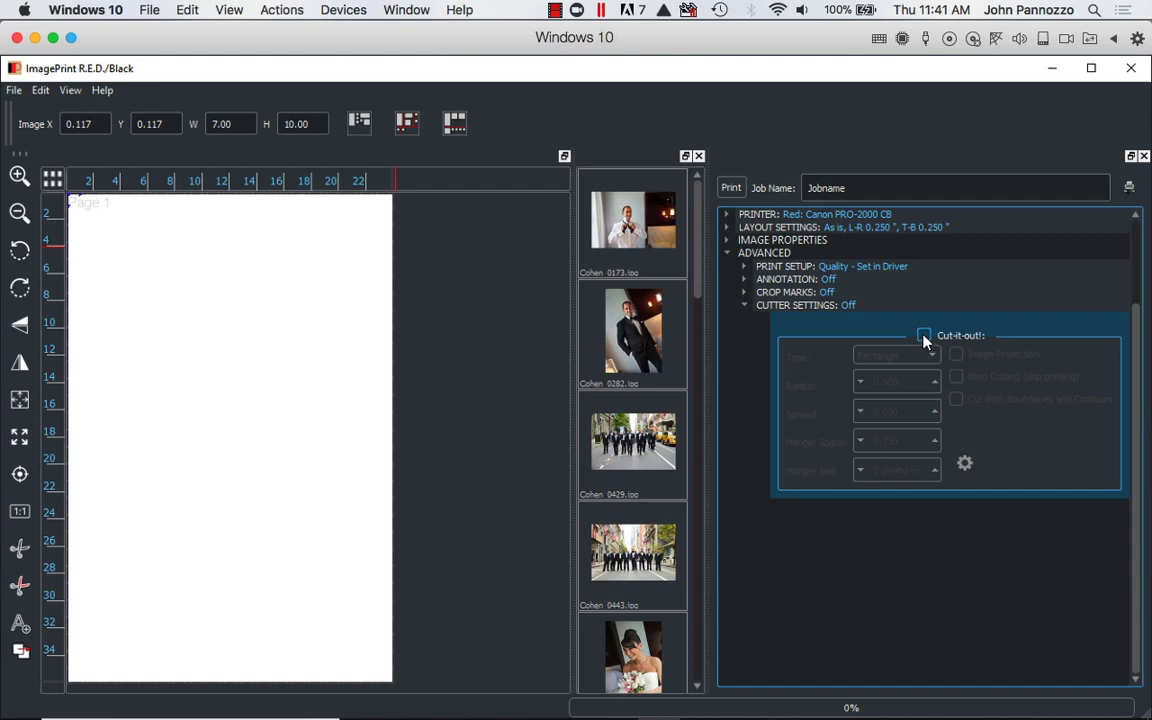
left_click(925, 337)
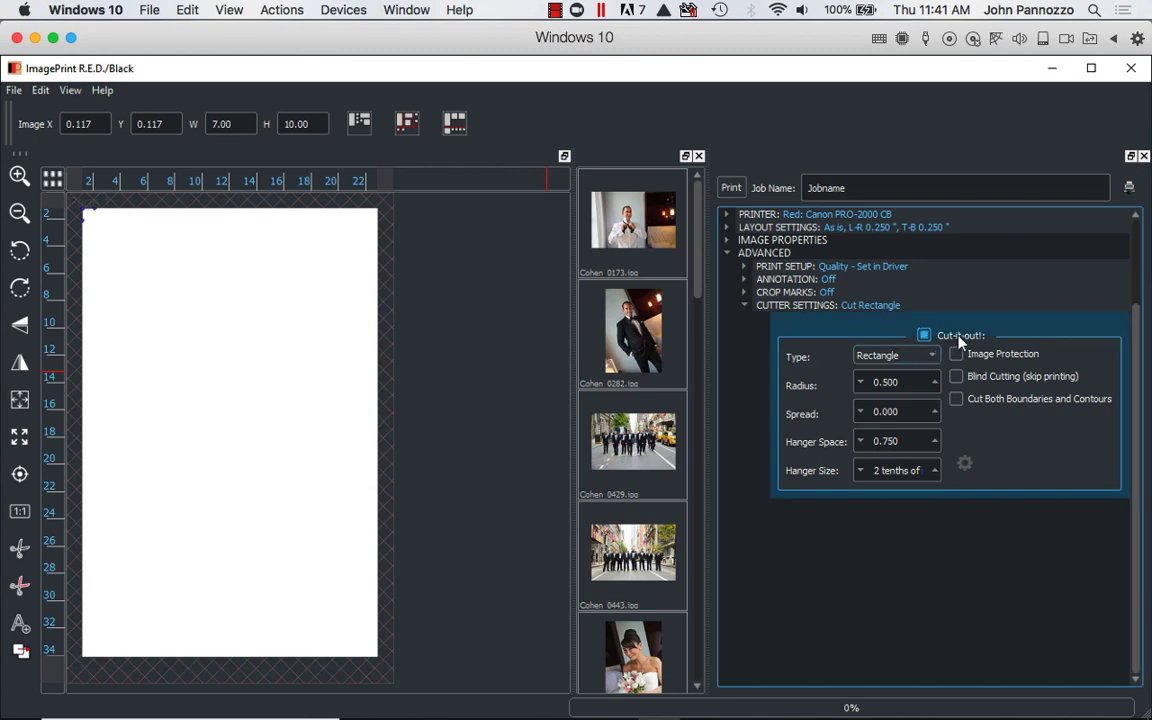
left_click(897, 358)
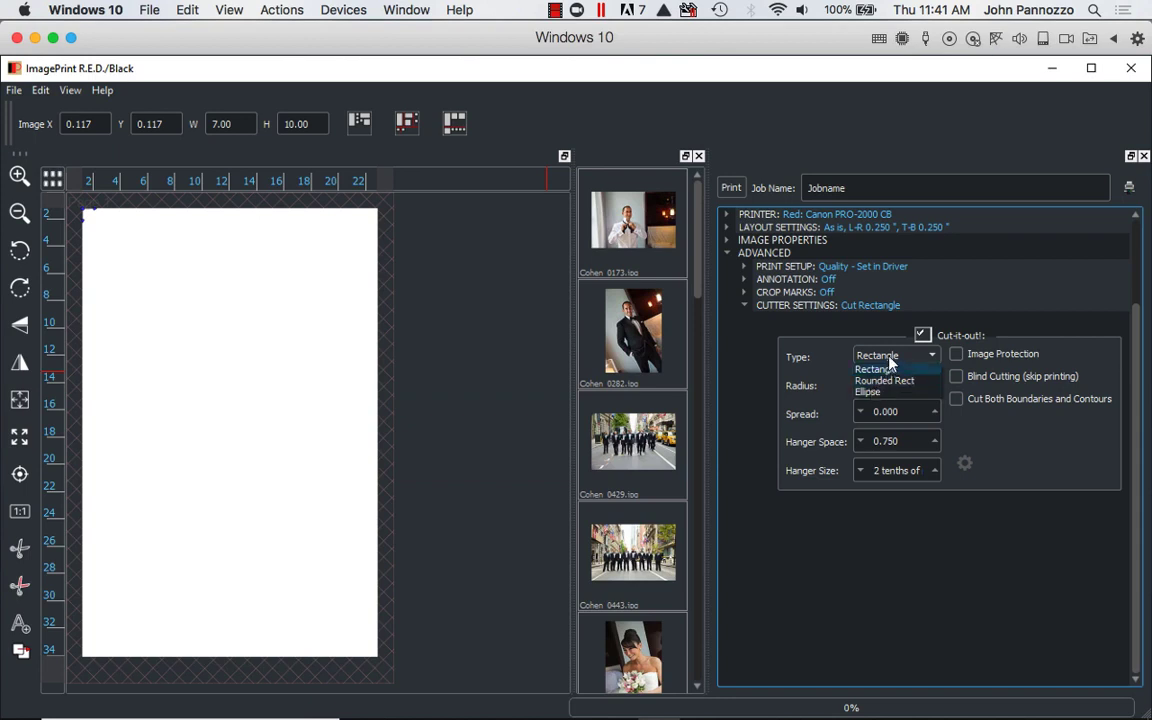
left_click(890, 362)
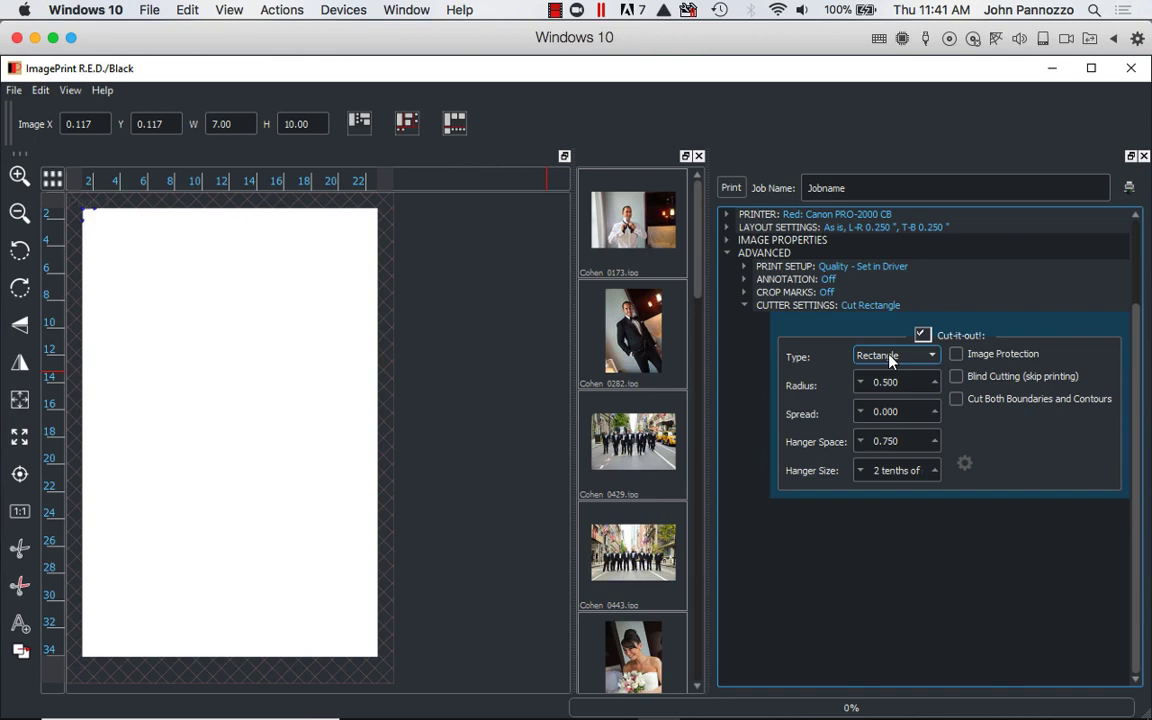
Step: Set the layout bounding box to the 4 x 6 photo size
left_click(727, 228)
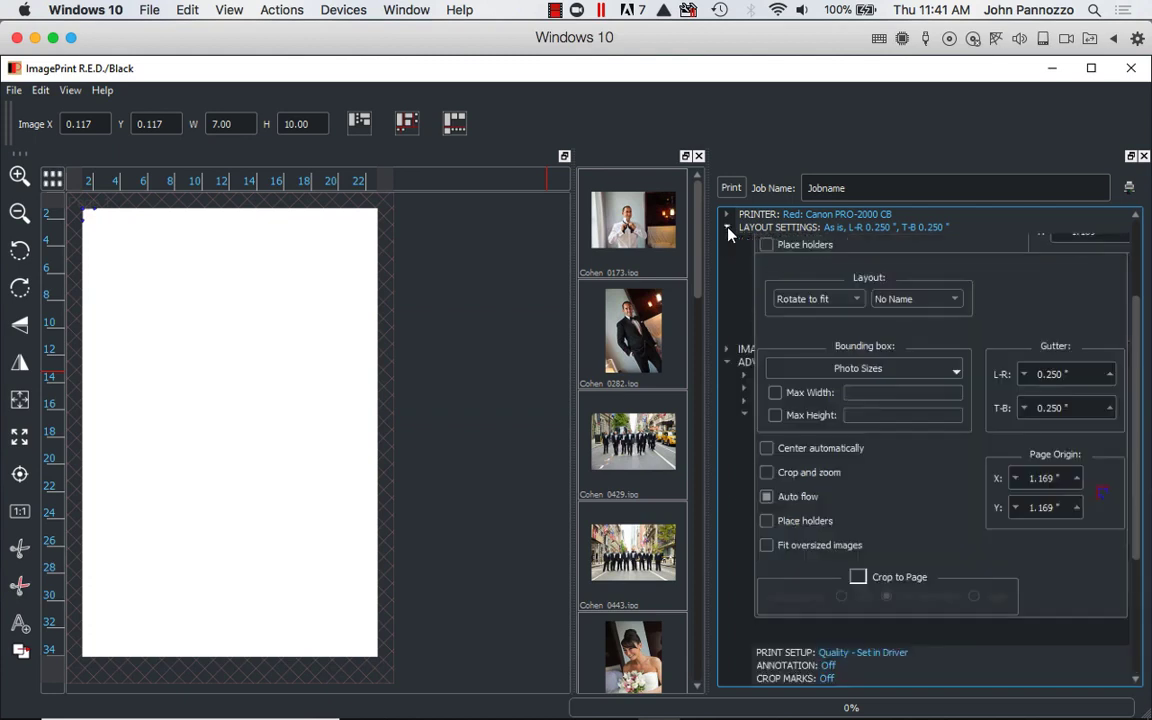
left_click(828, 367)
left_click(815, 332)
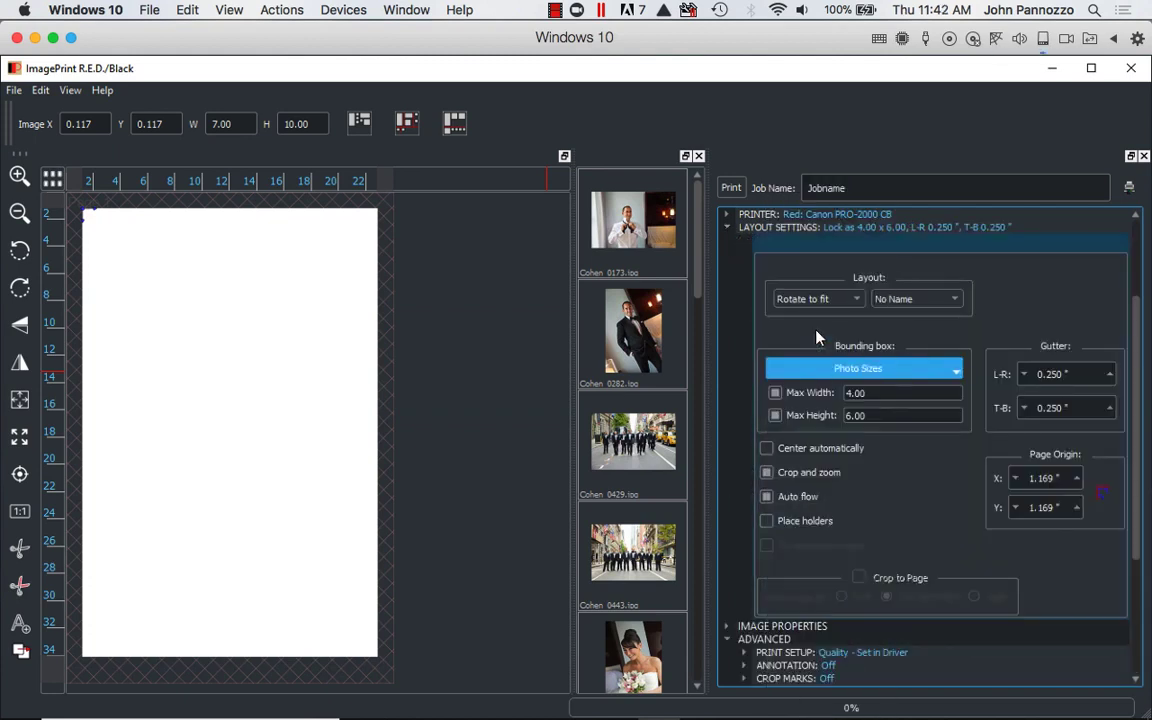
Step: Place the first five photos from the image strip on the page
left_click(630, 230)
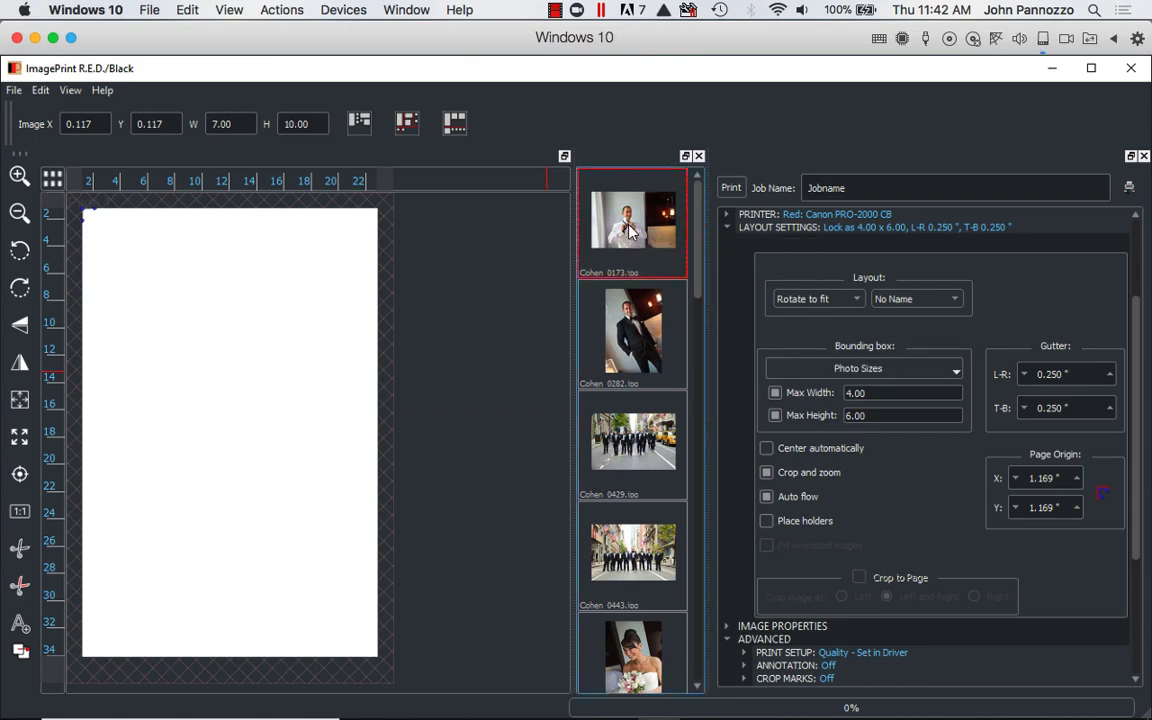
left_click(633, 374)
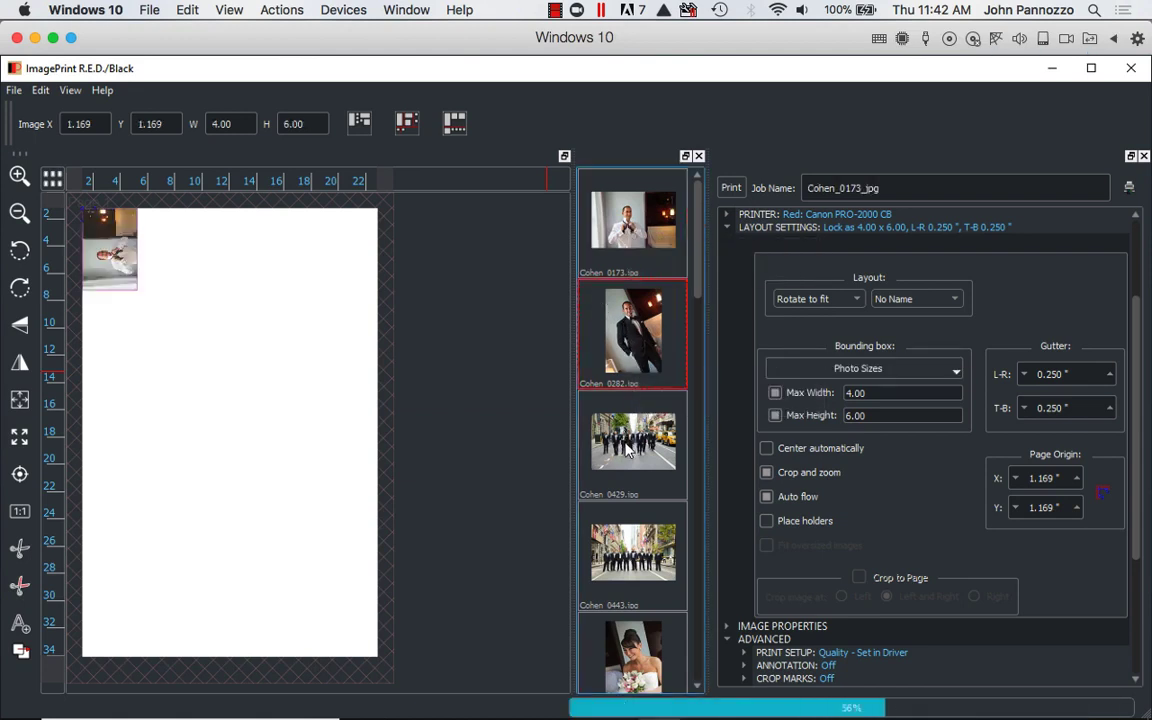
left_click(622, 488)
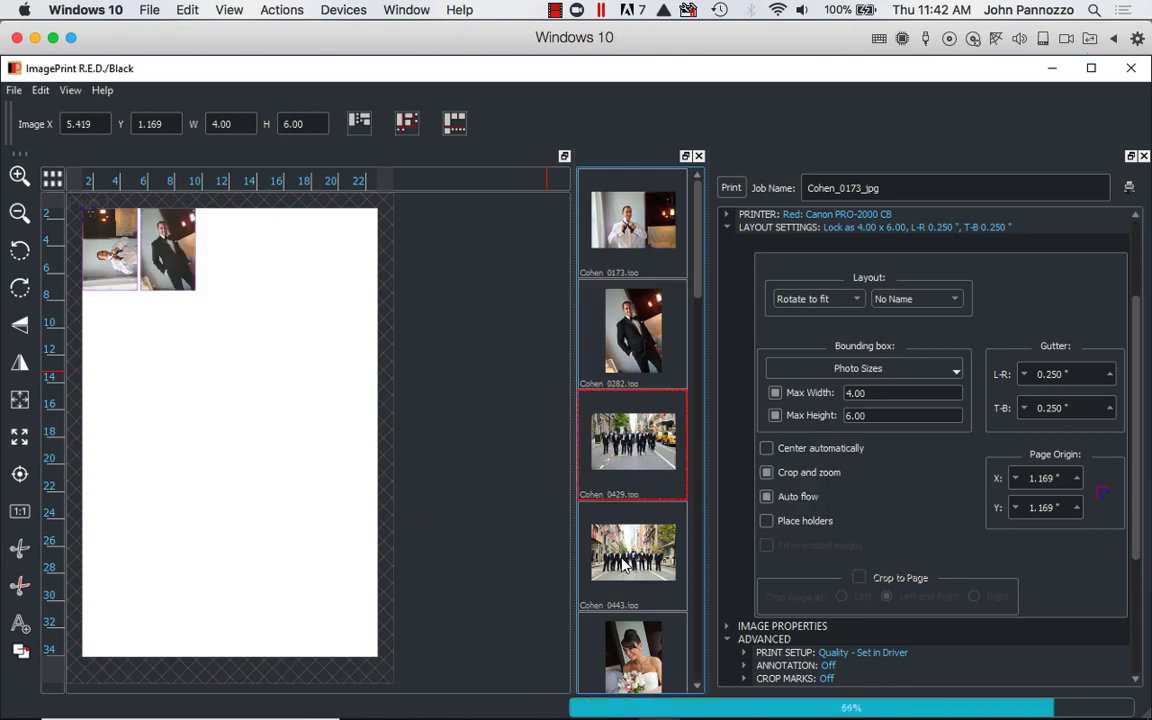
left_click(619, 550)
left_click(627, 648)
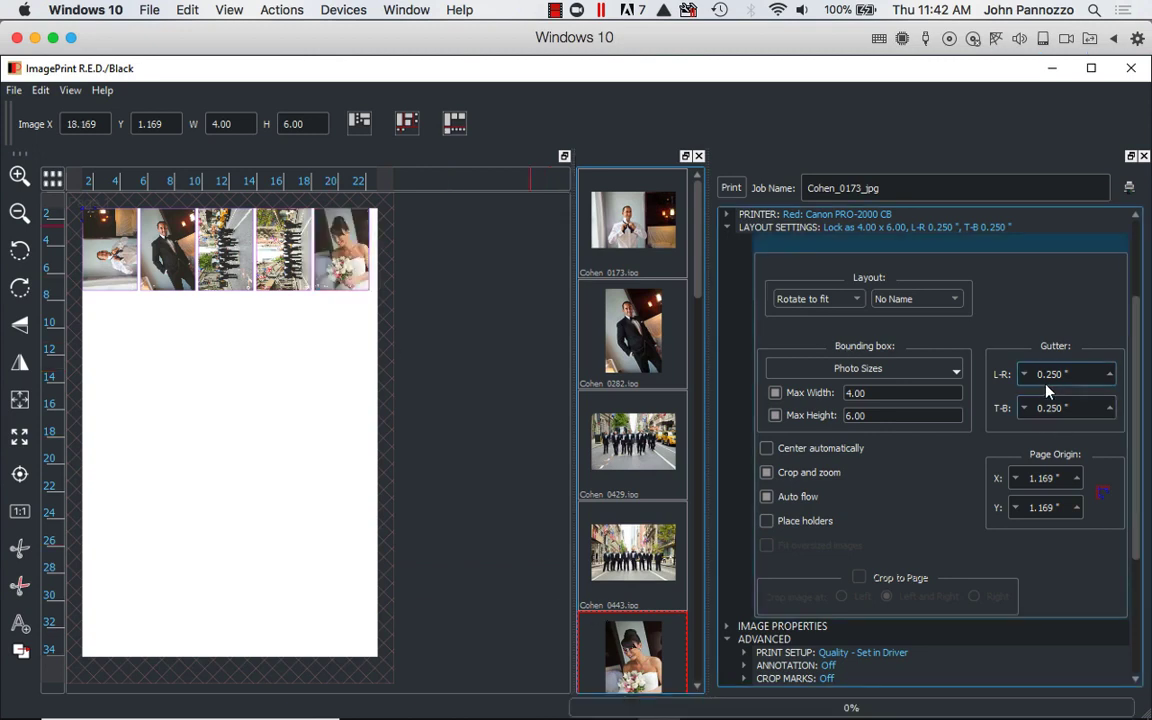
key("Return")
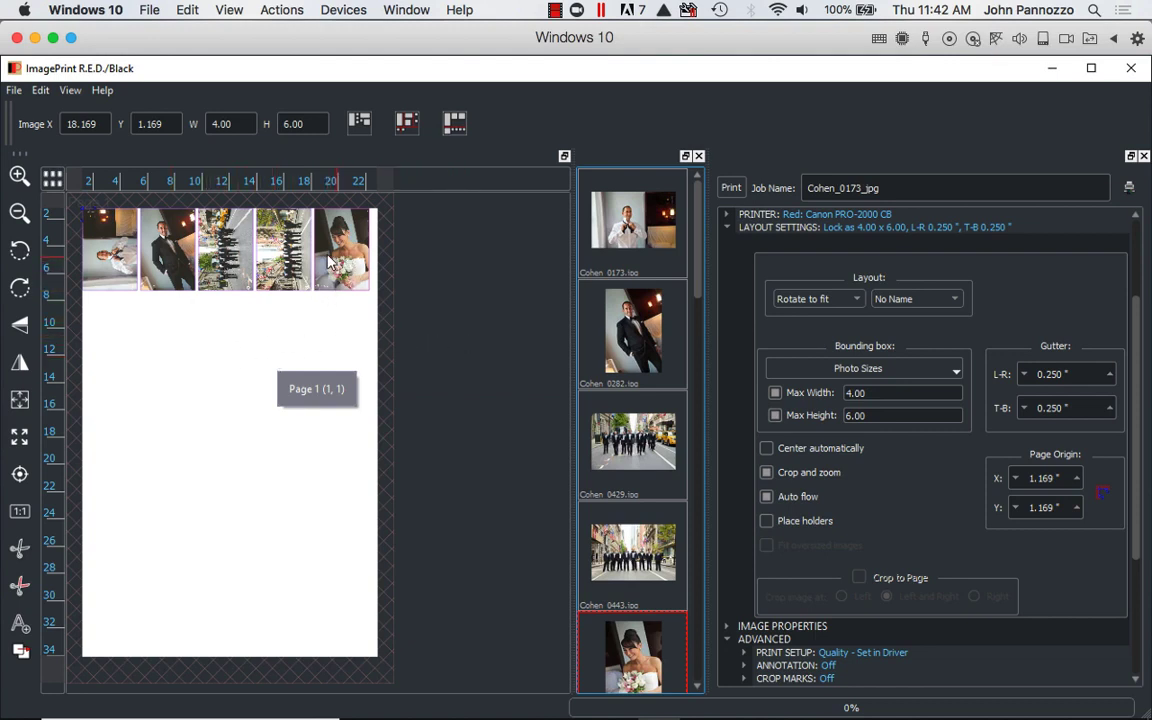
Step: Move the bride photo out of the row into the empty page area, to about X 12.2, Y 8.6
left_click(19, 176)
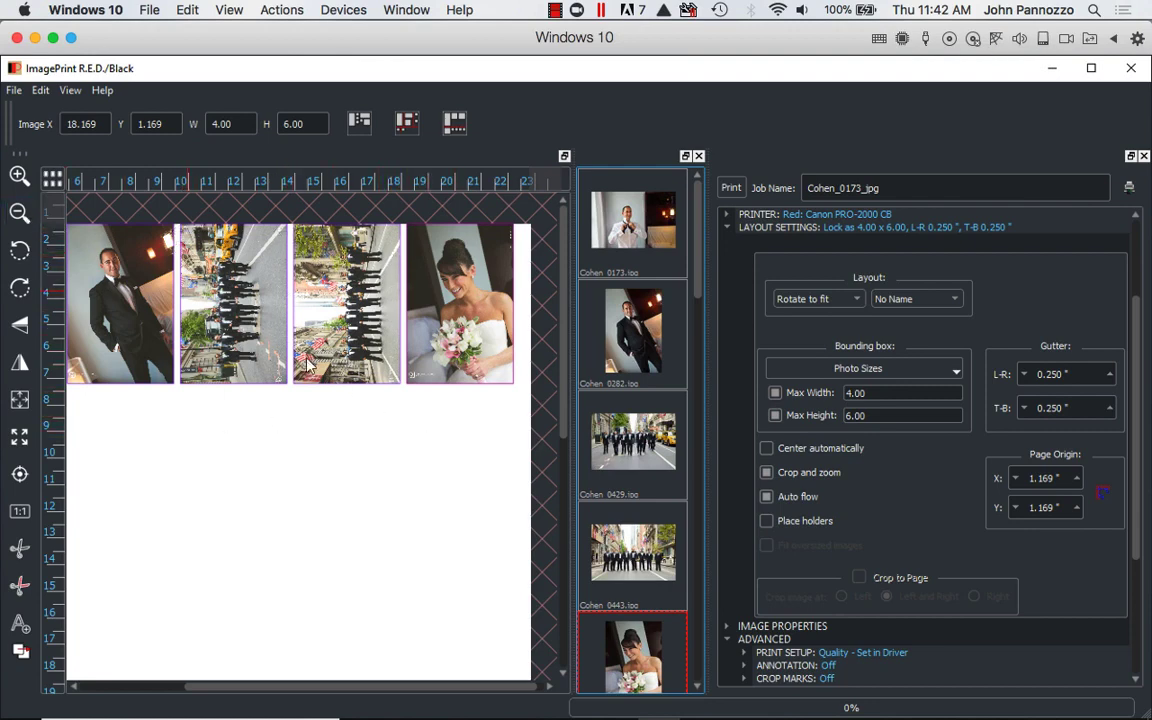
left_click_drag(405, 262, 293, 500)
Step: Set the spread of the rectangular cut line to 0.250 in the cutter settings
scroll(790, 513, "down", 5)
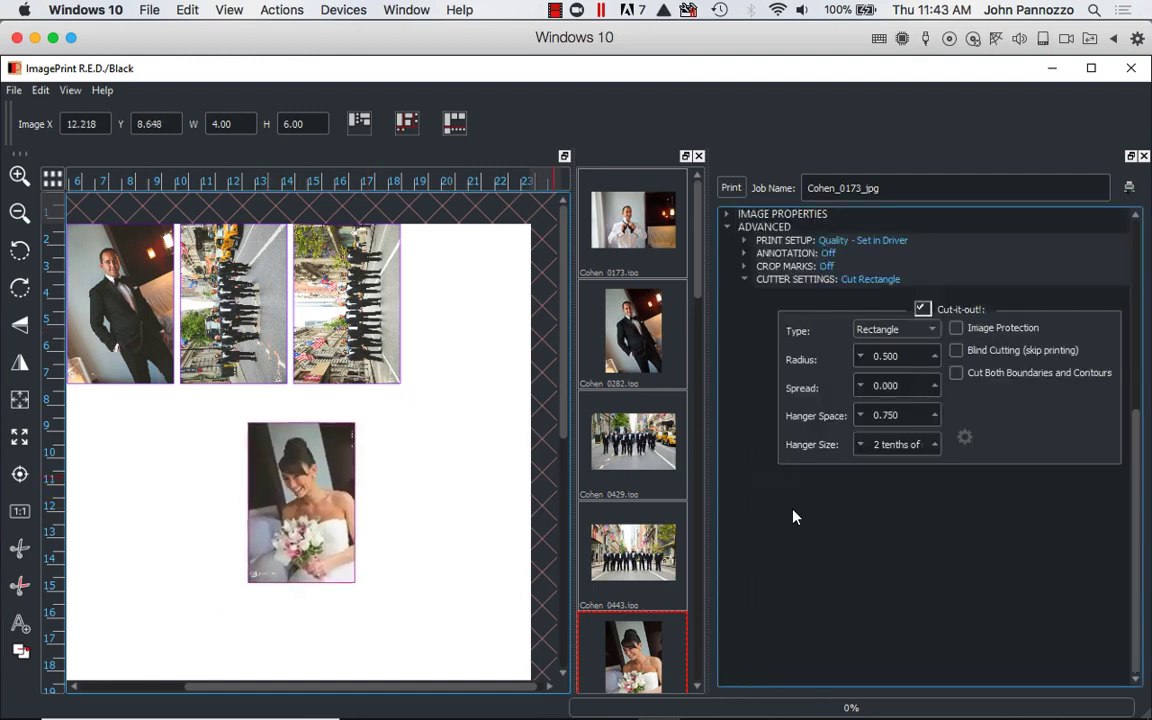
left_click(929, 311)
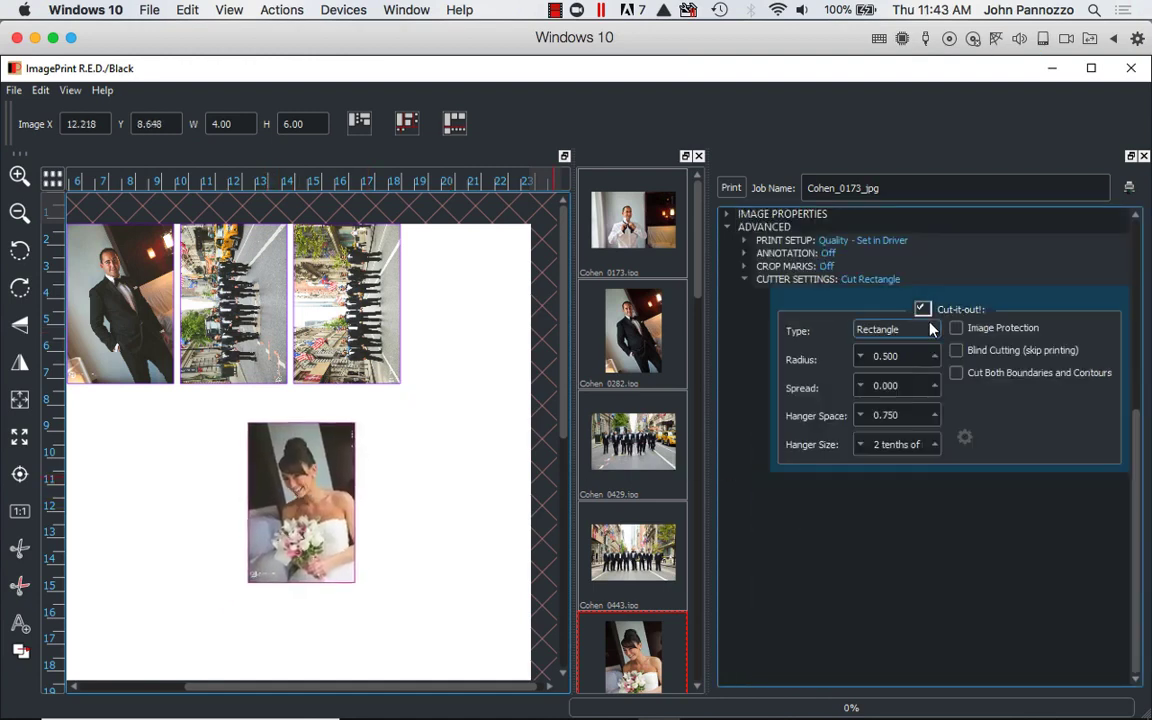
left_click(933, 389)
left_click(933, 389)
left_click(933, 389)
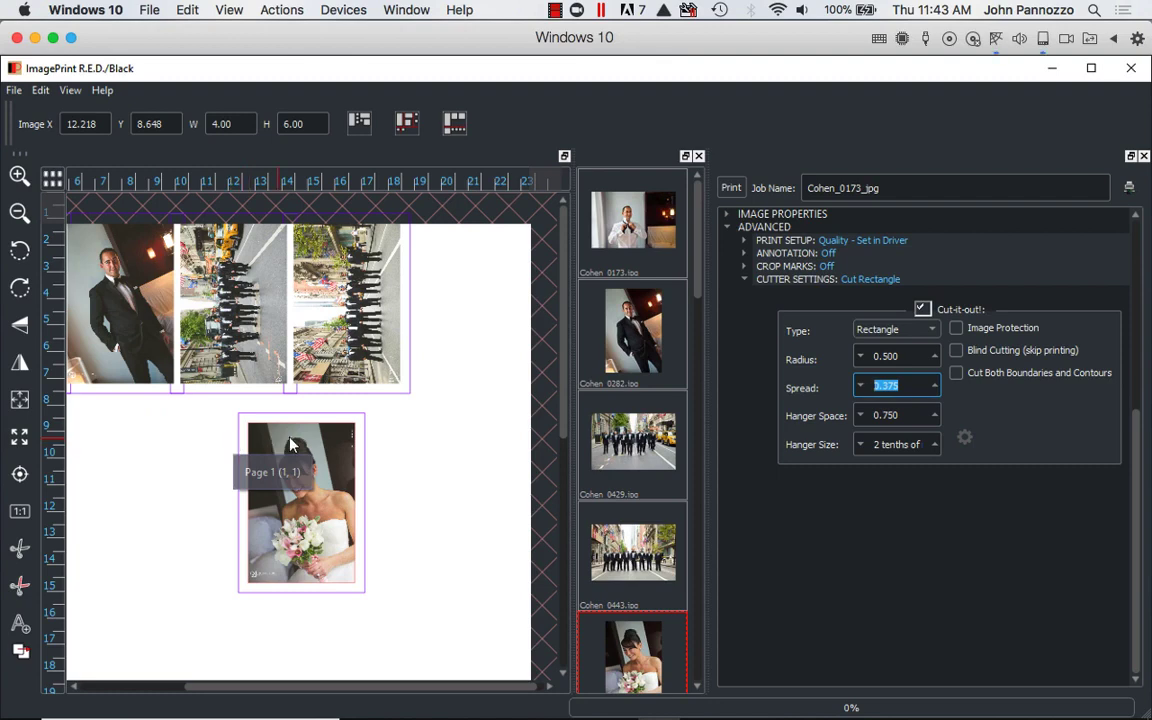
left_click(862, 388)
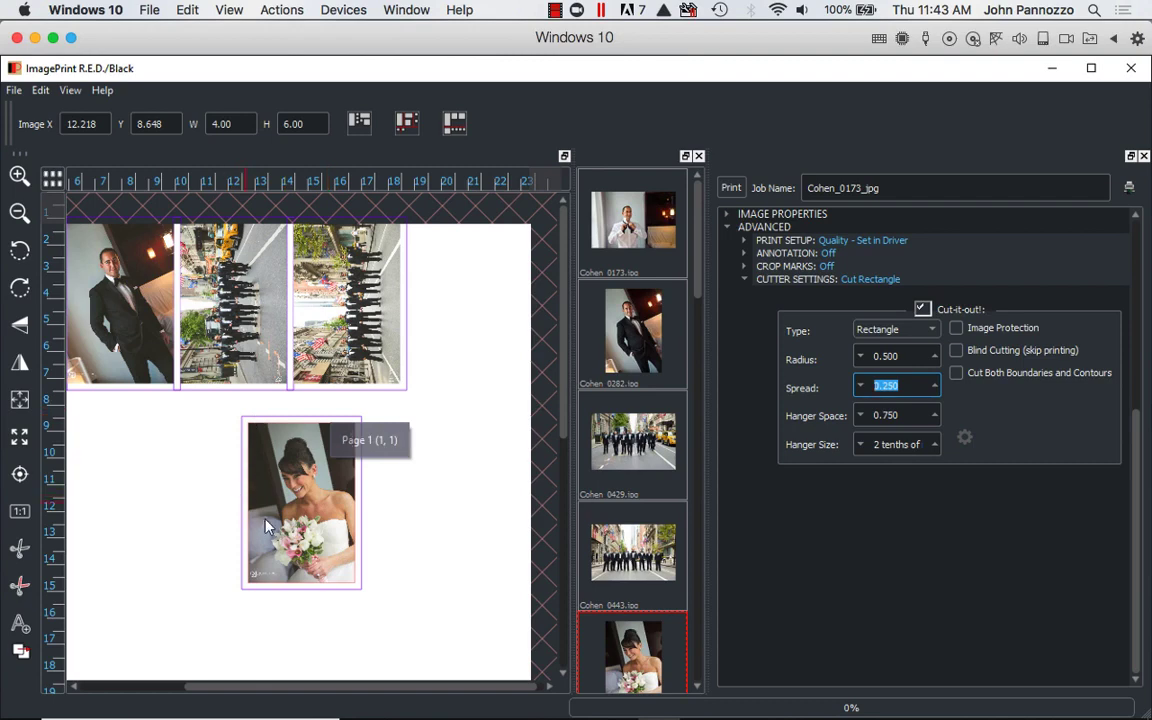
Step: Move the two street group photos and the portrait of the man in the dark suit apart on the page
left_click_drag(335, 324, 435, 470)
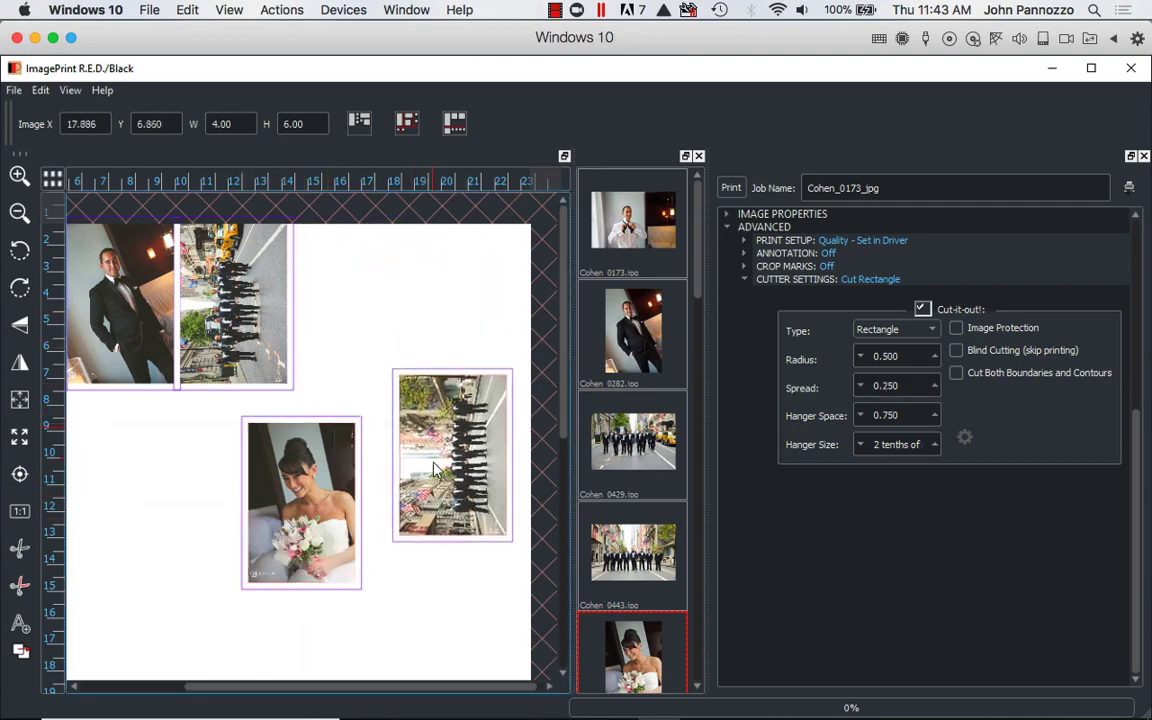
left_click_drag(244, 235, 274, 250)
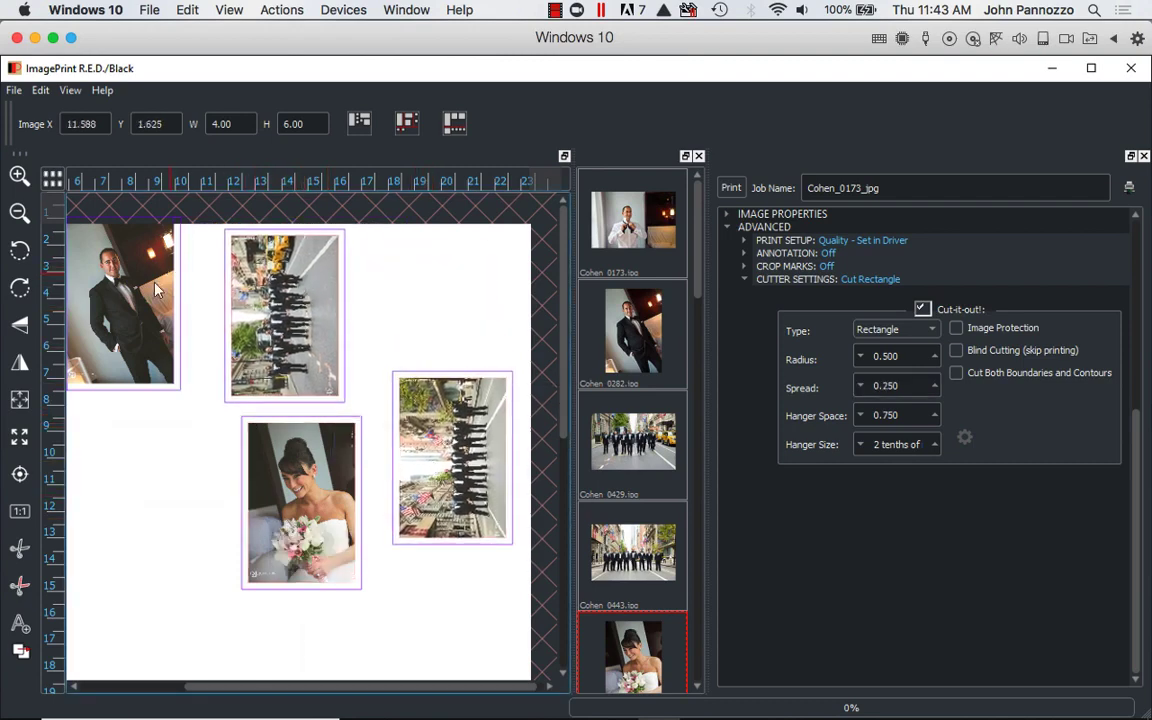
left_click_drag(155, 289, 186, 419)
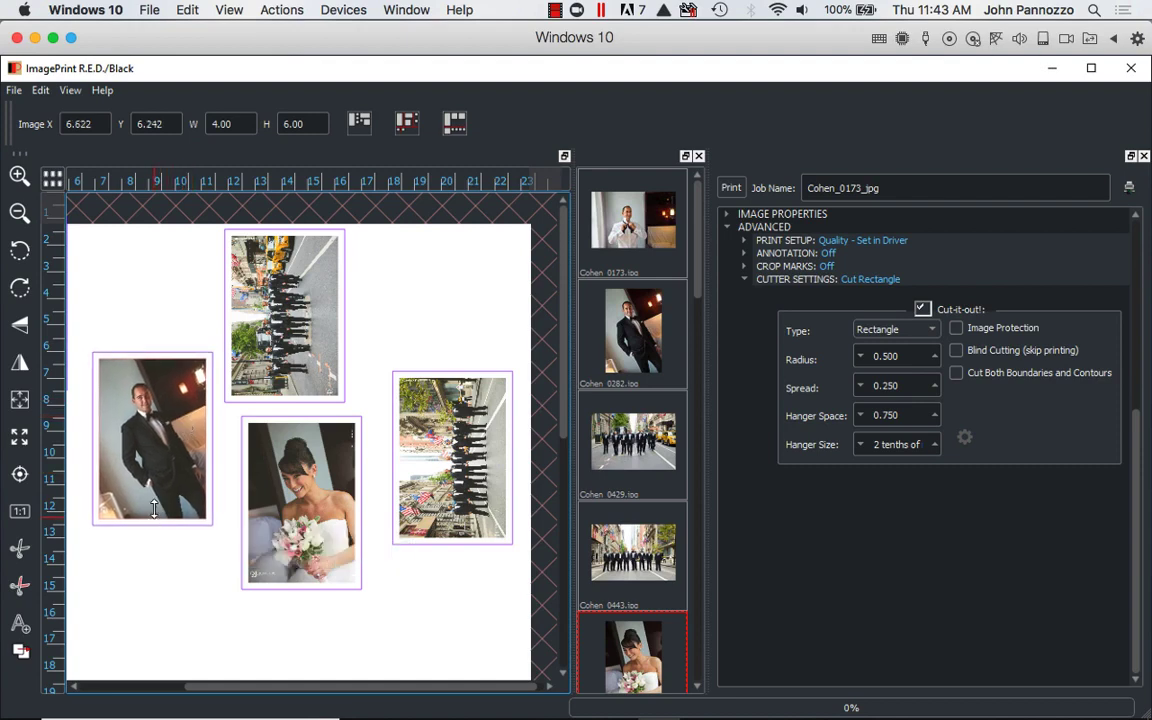
Step: Shrink the portrait of the man in the dark suit, then enlarge it to about 3.20 x 4.80
left_click_drag(154, 509, 154, 432)
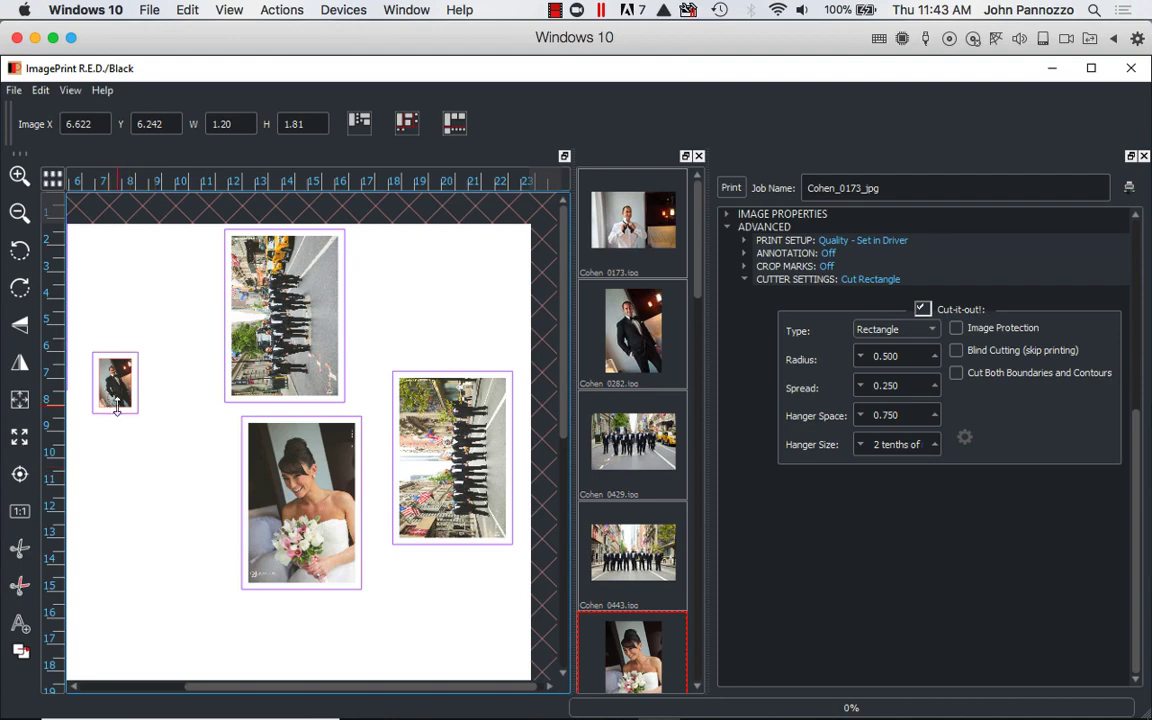
left_click_drag(116, 408, 131, 492)
Step: Smart-crop the portrait of the man in the dark suit to the 8 x 10 photo size, tightening the crop around his head and torso
double_click(133, 450)
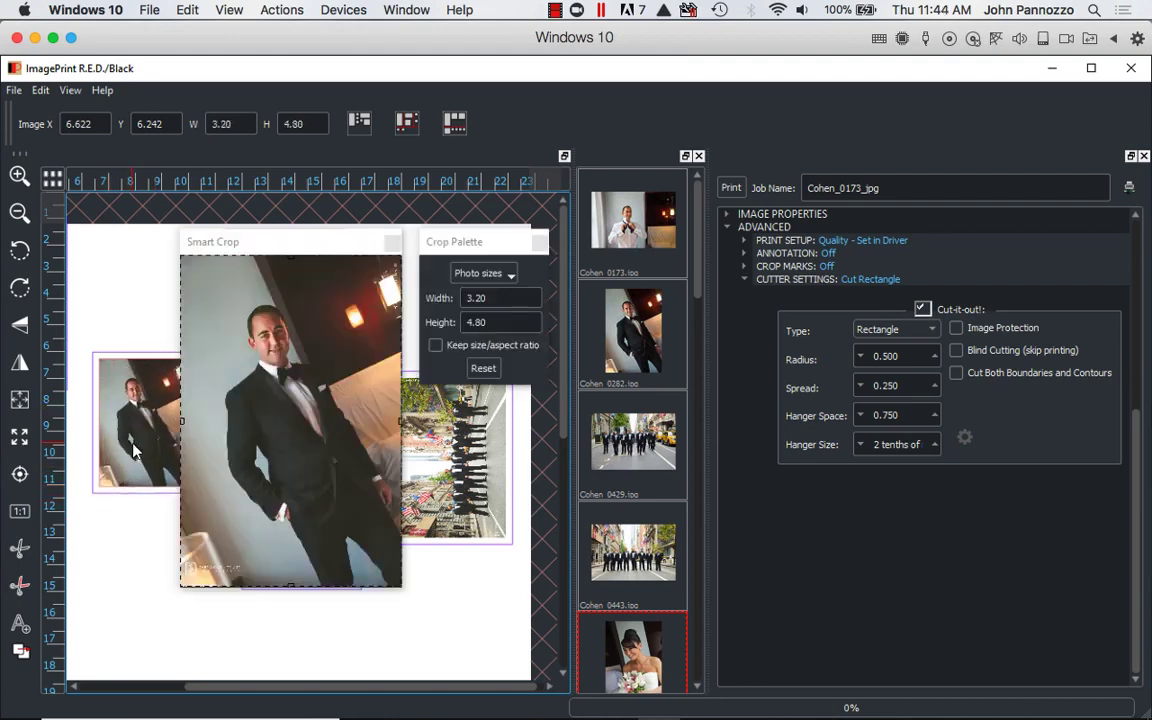
left_click(487, 272)
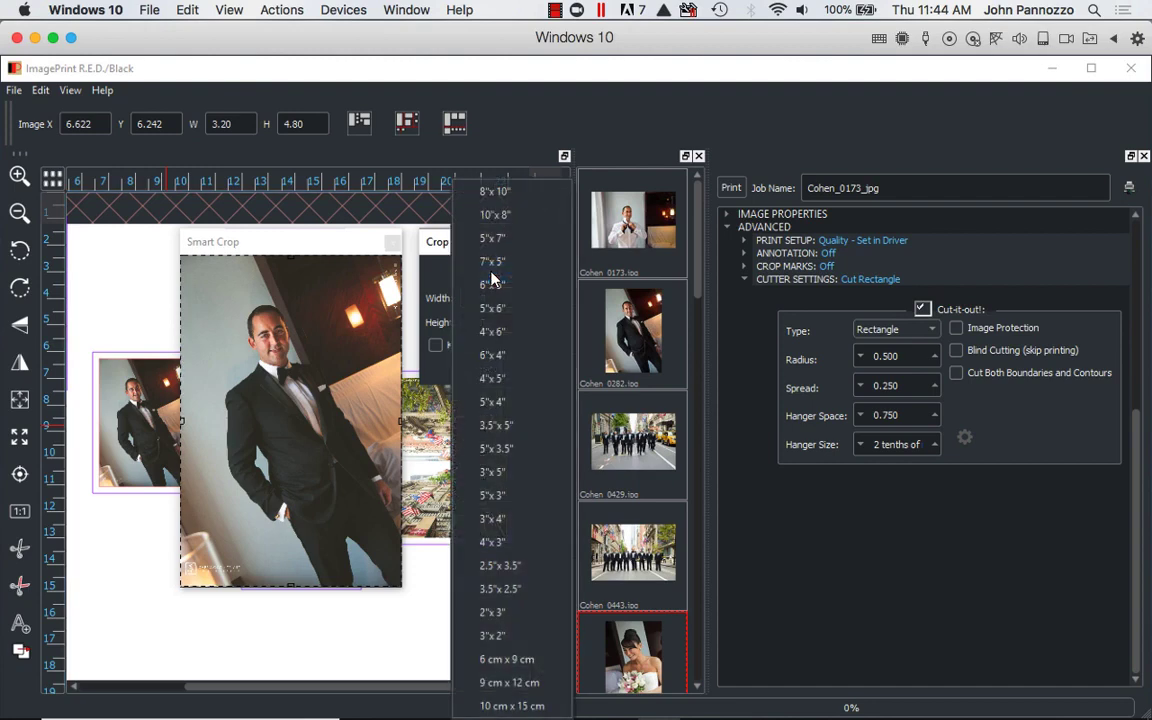
left_click(494, 191)
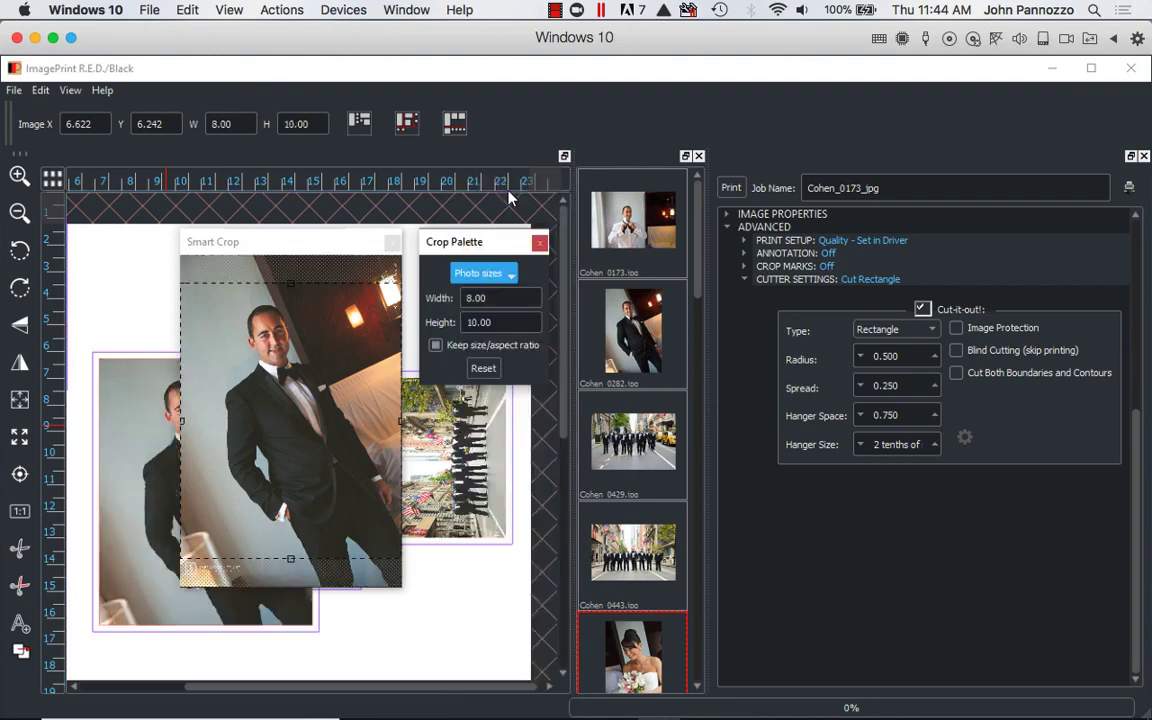
left_click(292, 290)
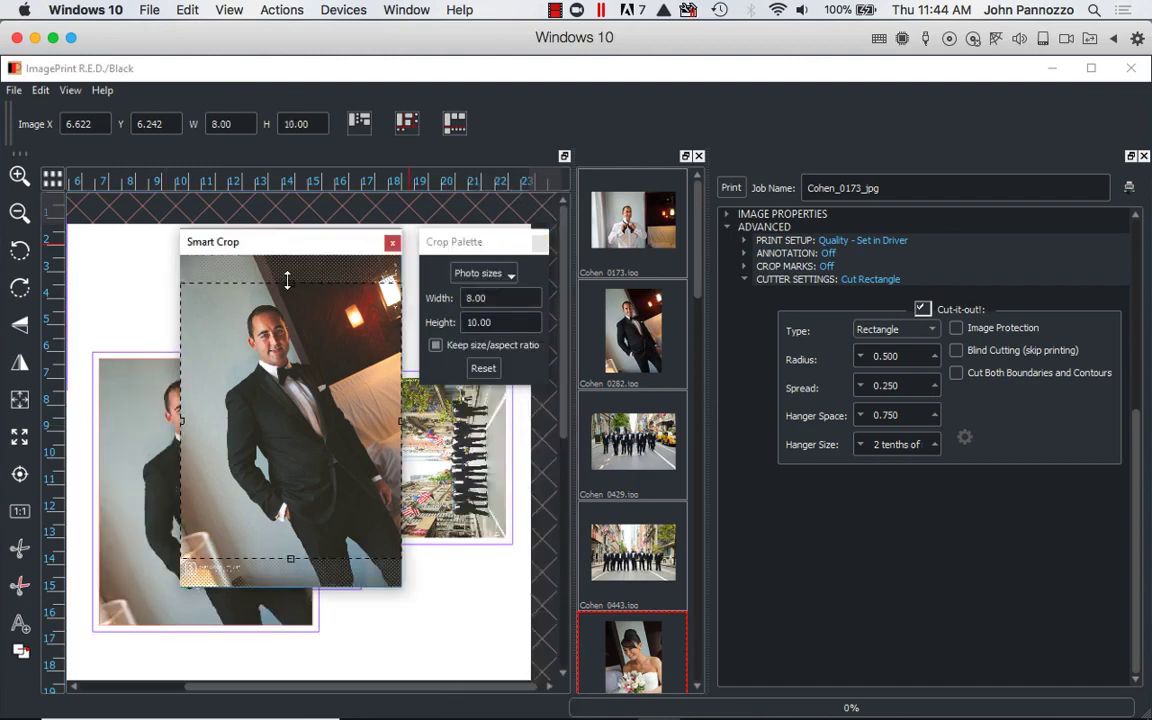
left_click_drag(292, 300, 296, 355)
left_click_drag(305, 469, 270, 409)
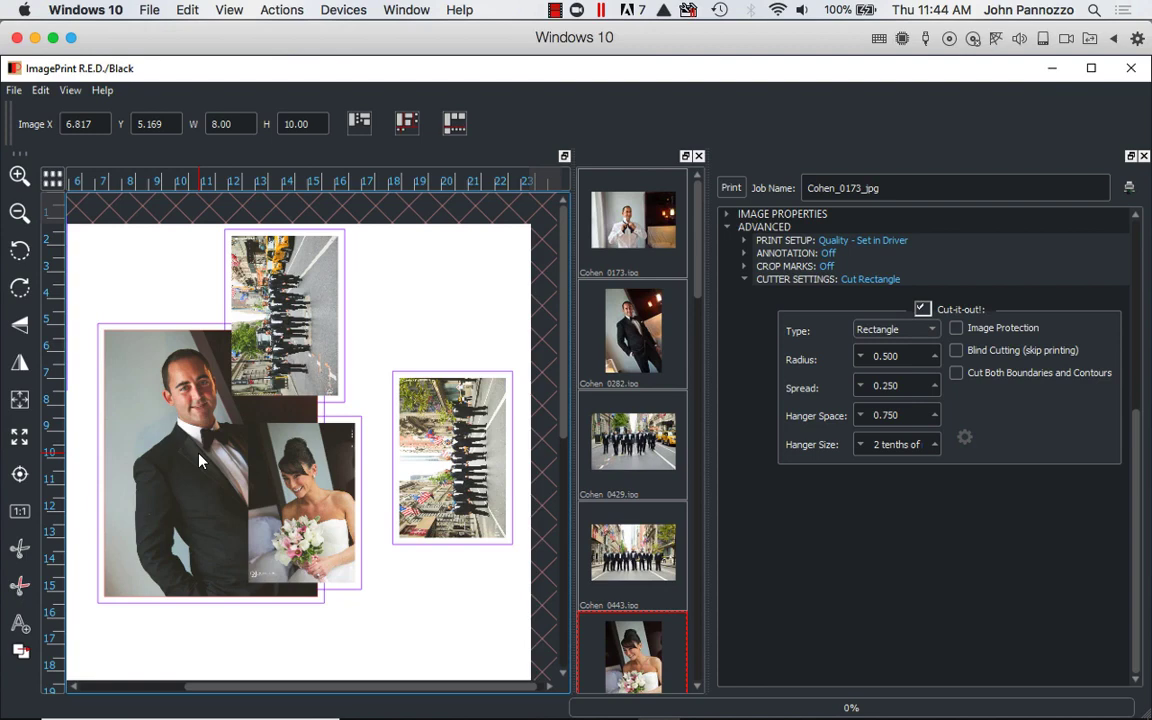
Step: Rearrange all photos on the page with Tight Shuffle
left_click(355, 127)
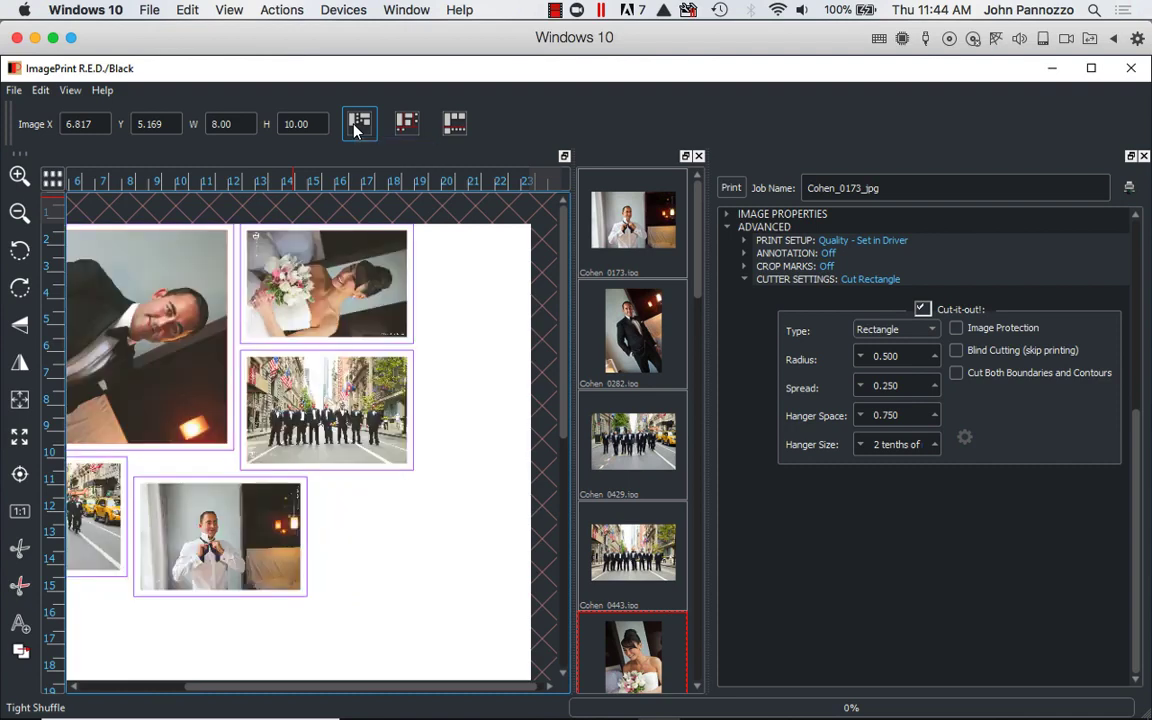
left_click(18, 213)
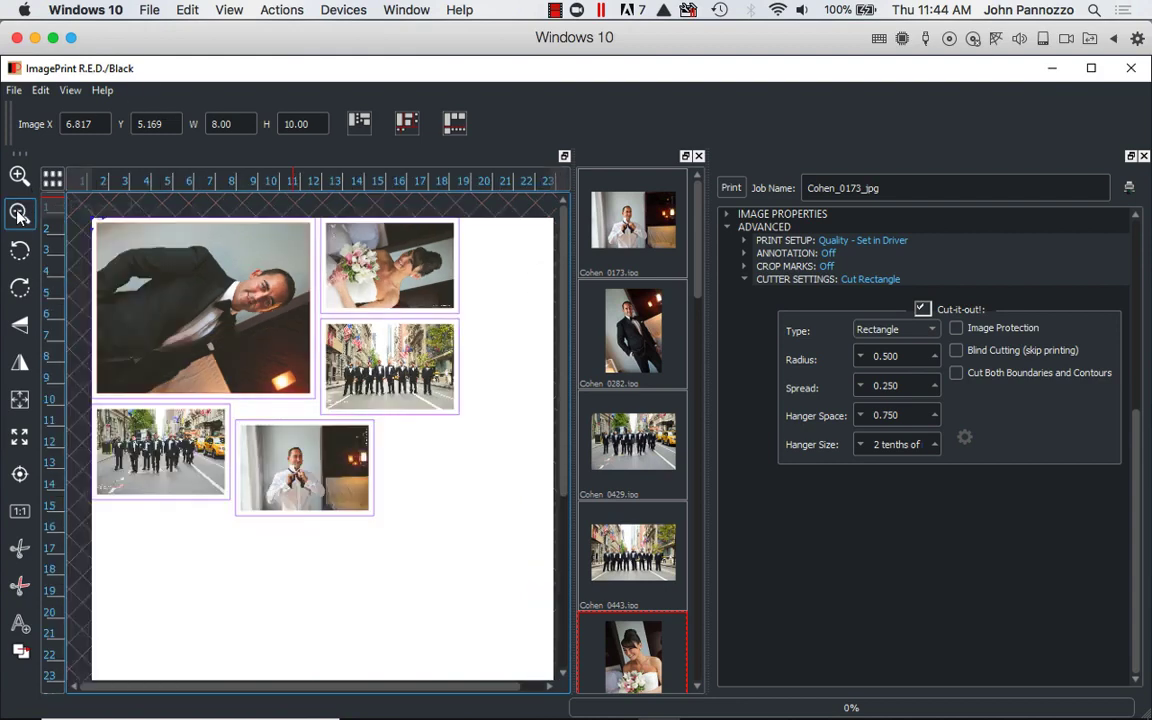
left_click(18, 213)
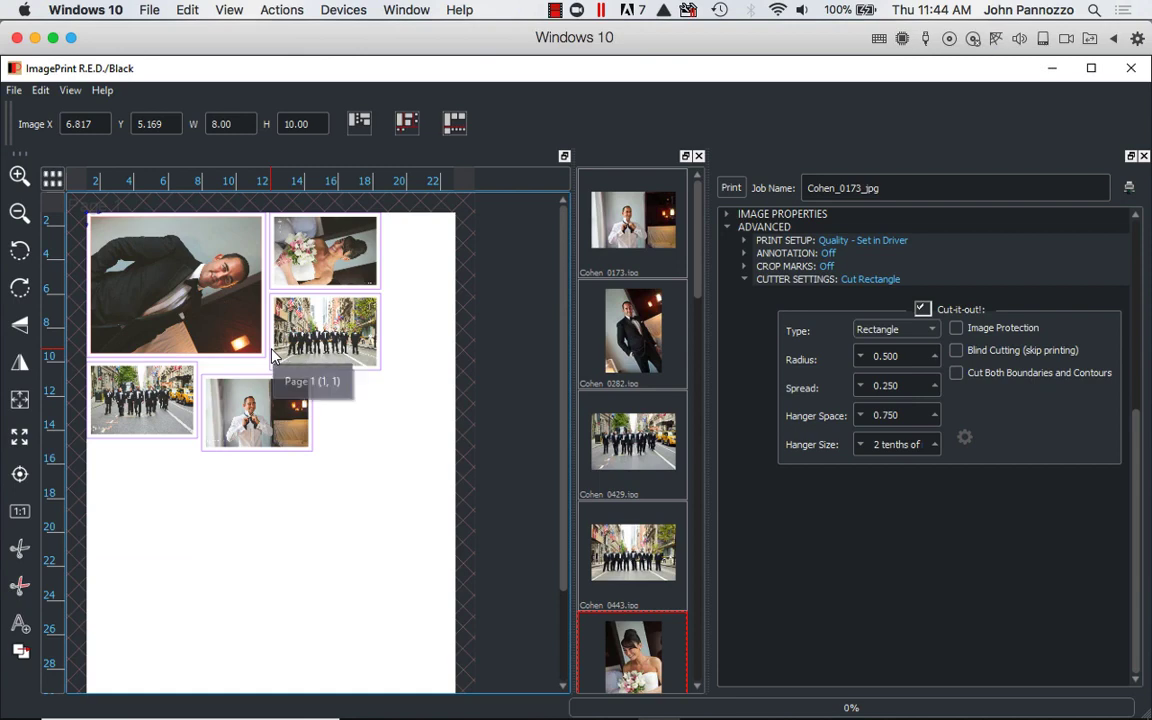
Step: Set both the left-right and top-bottom gutters to 0.000 in the layout settings
scroll(785, 370, "up", 5)
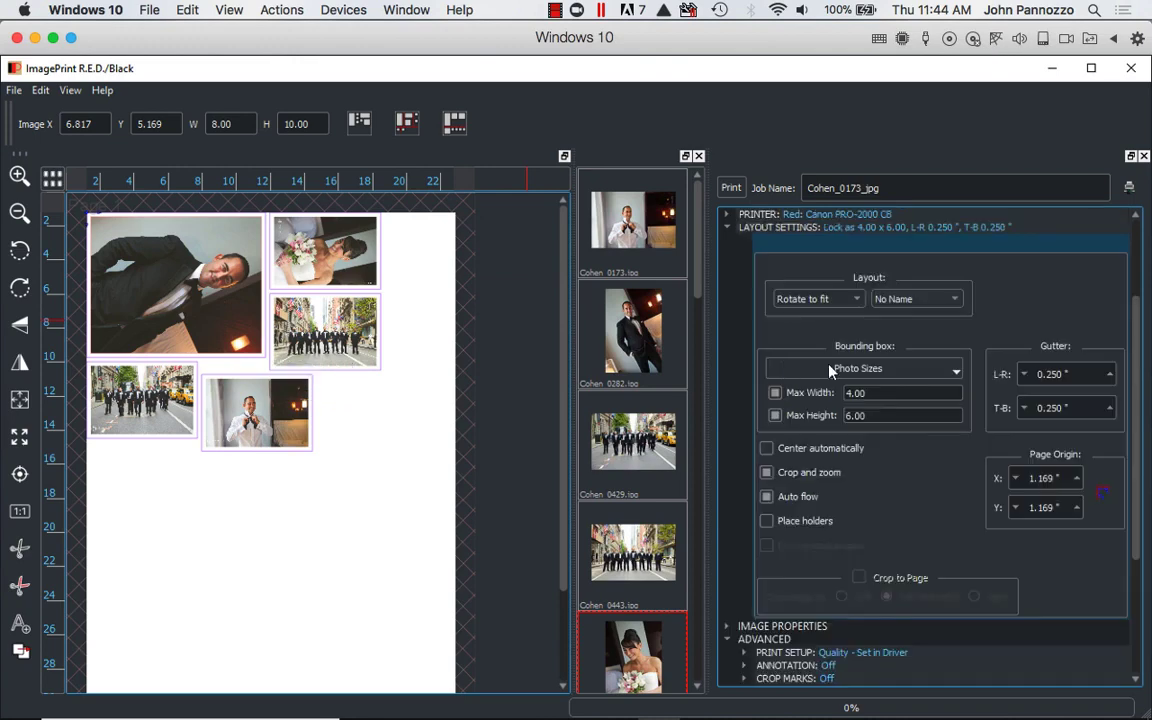
left_click(1024, 408)
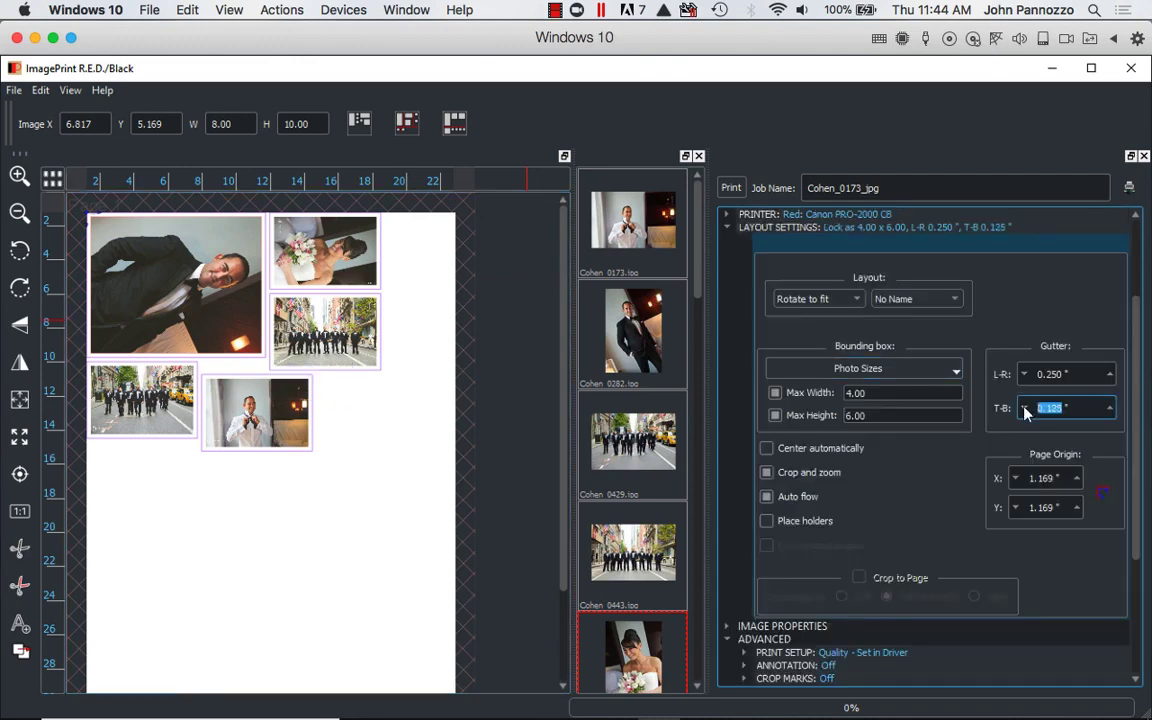
left_click(1024, 374)
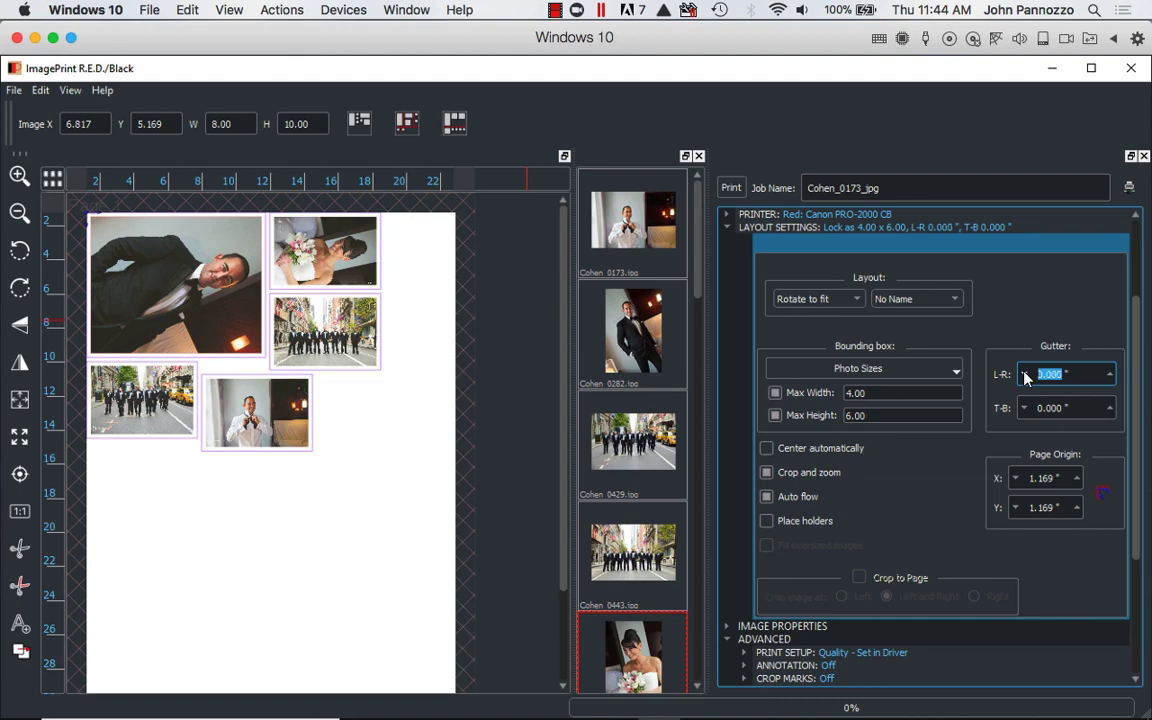
Step: Rearrange all photos on the page with Tight Shuffle using the zero gutters
left_click(360, 122)
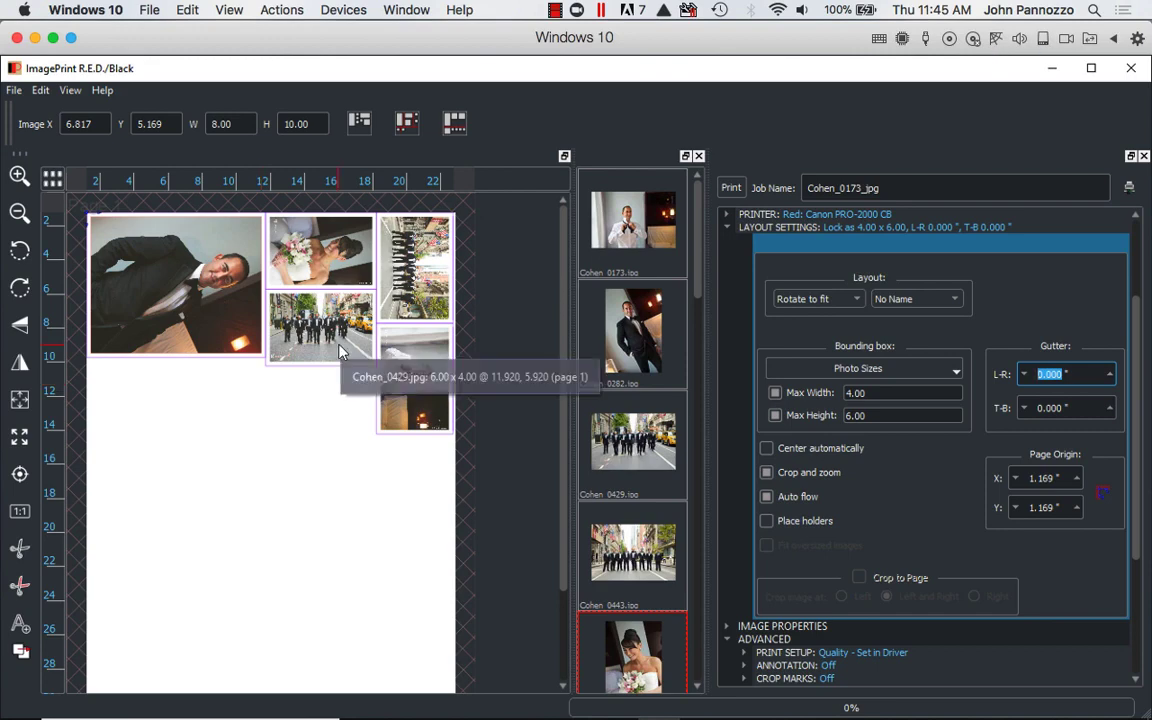
Step: Shrink the horizontal groomsmen photo to about 2.72 x 1.82 in the empty area below, and cut the bride's photo from the page
left_click_drag(340, 350, 217, 450)
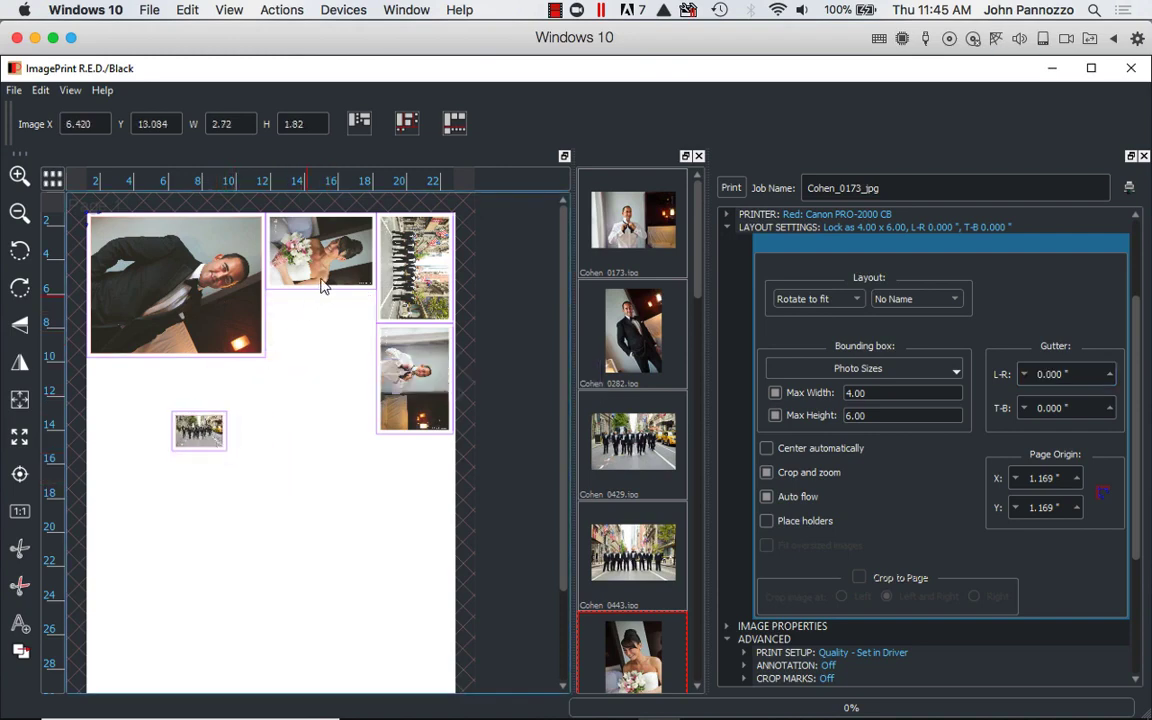
left_click(322, 287)
left_click(19, 549)
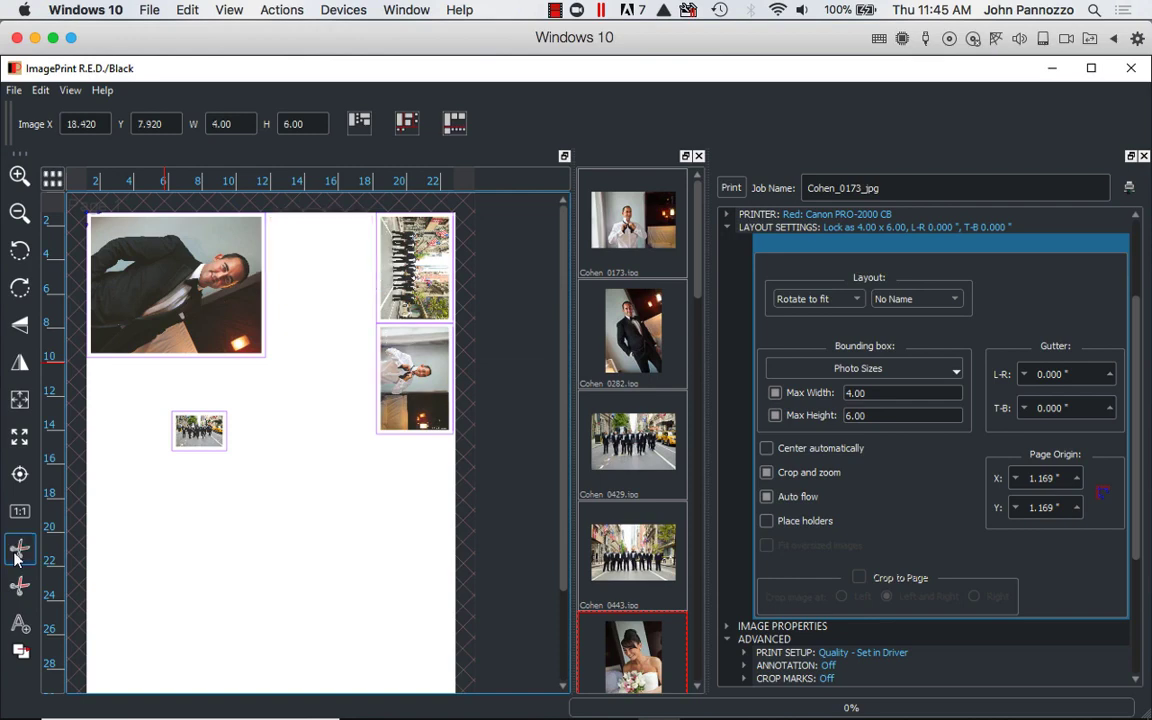
Step: Set the photo size to 5" x 7" and add the two groomsmen street photos to the page
left_click(861, 368)
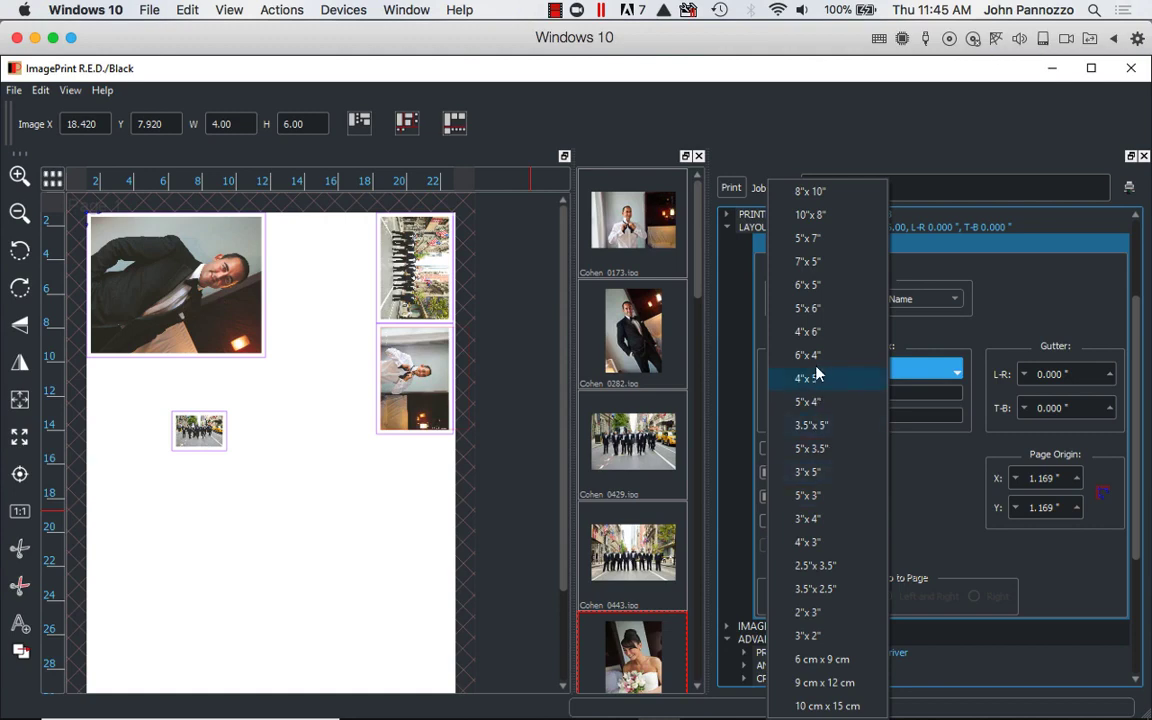
left_click(808, 238)
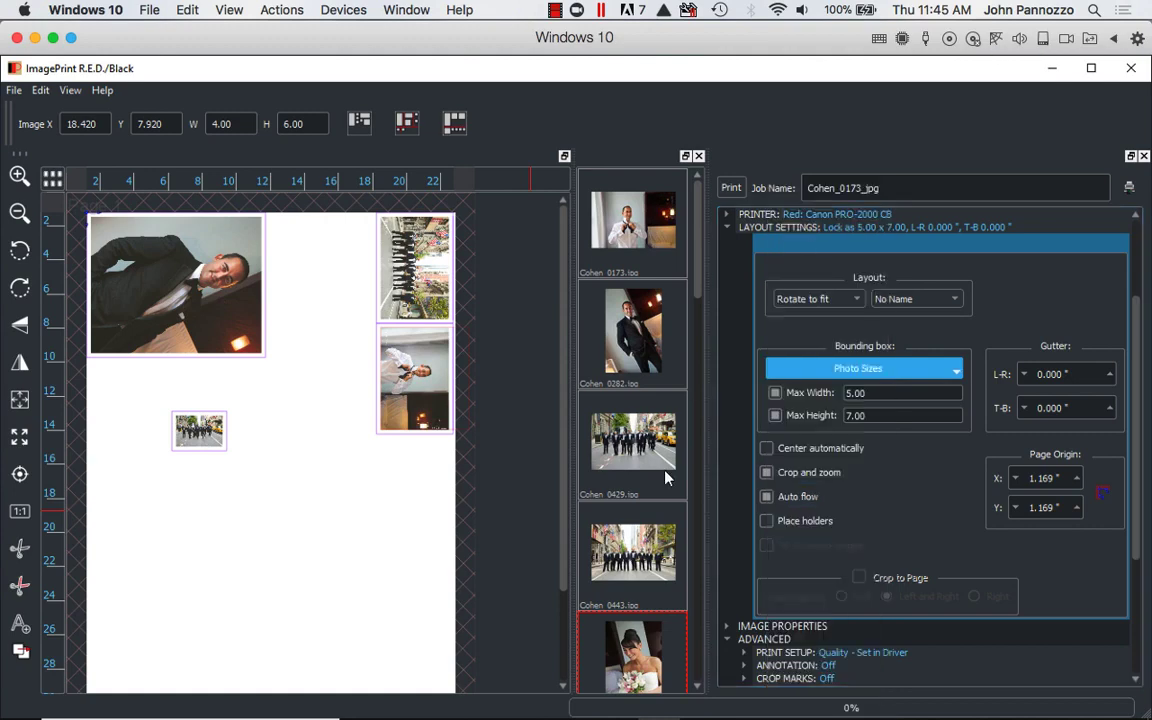
double_click(633, 552)
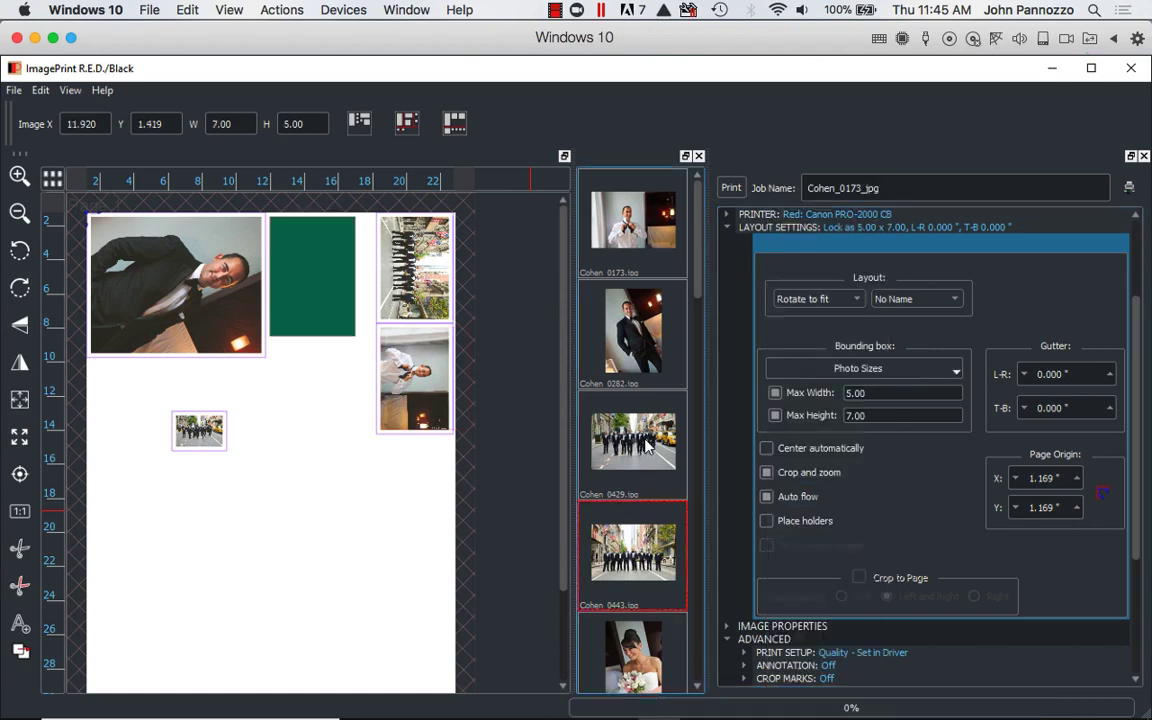
double_click(645, 445)
scroll(660, 550, "down", 3)
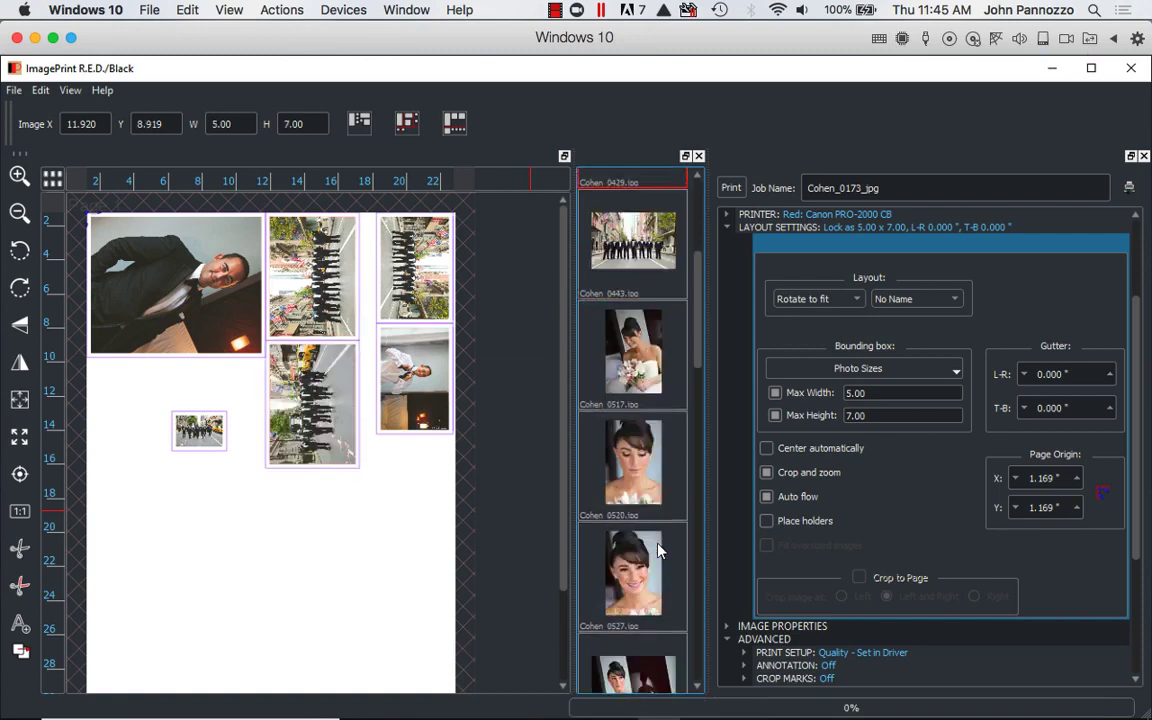
Step: Add the two bride close-ups and the photo listed below them at 2" x 3", and rearrange the page with Tight Shuffle
left_click(836, 370)
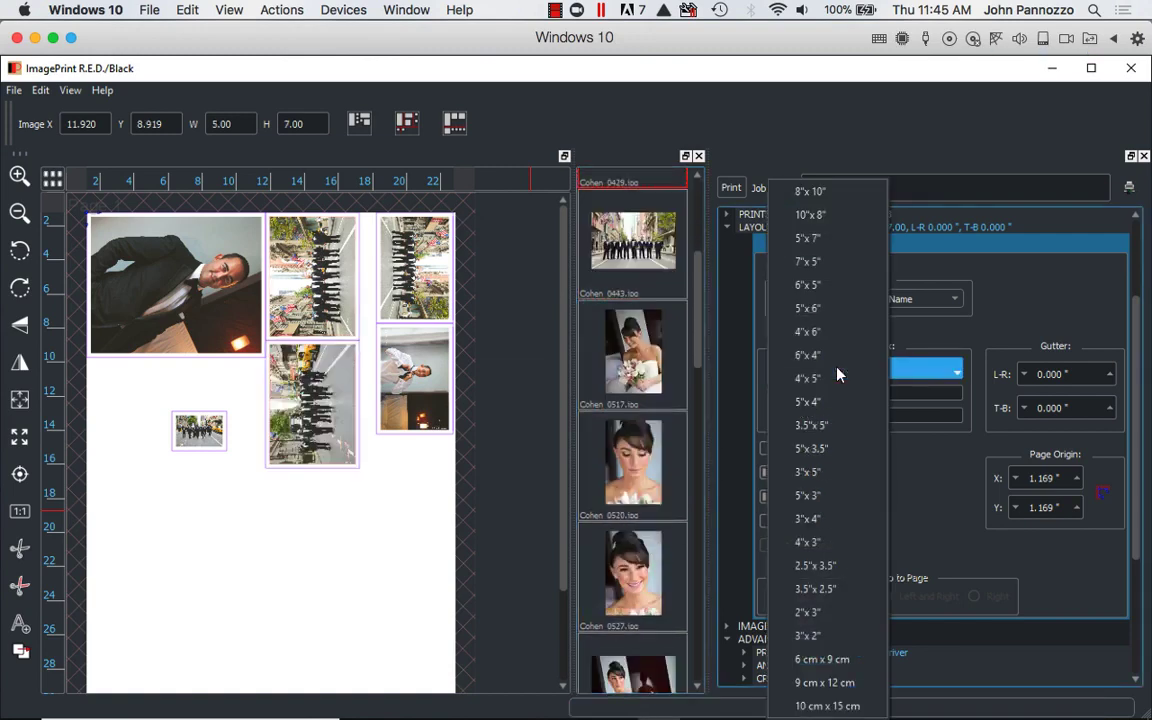
left_click(808, 613)
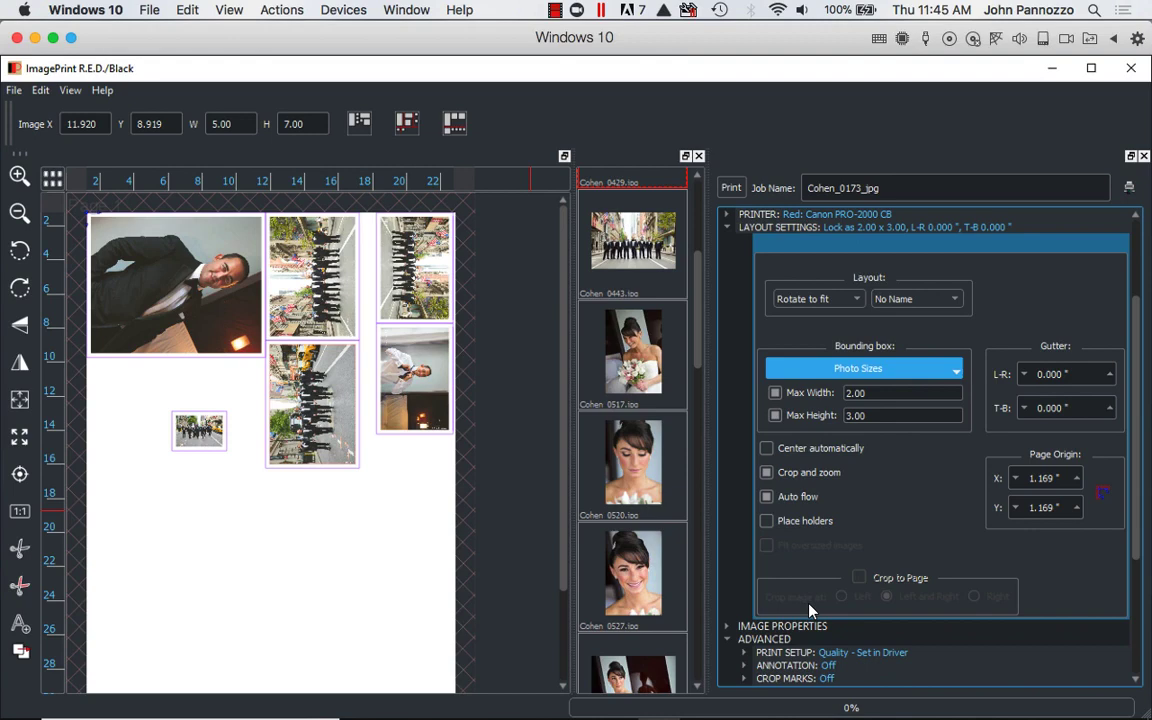
double_click(645, 480)
double_click(627, 607)
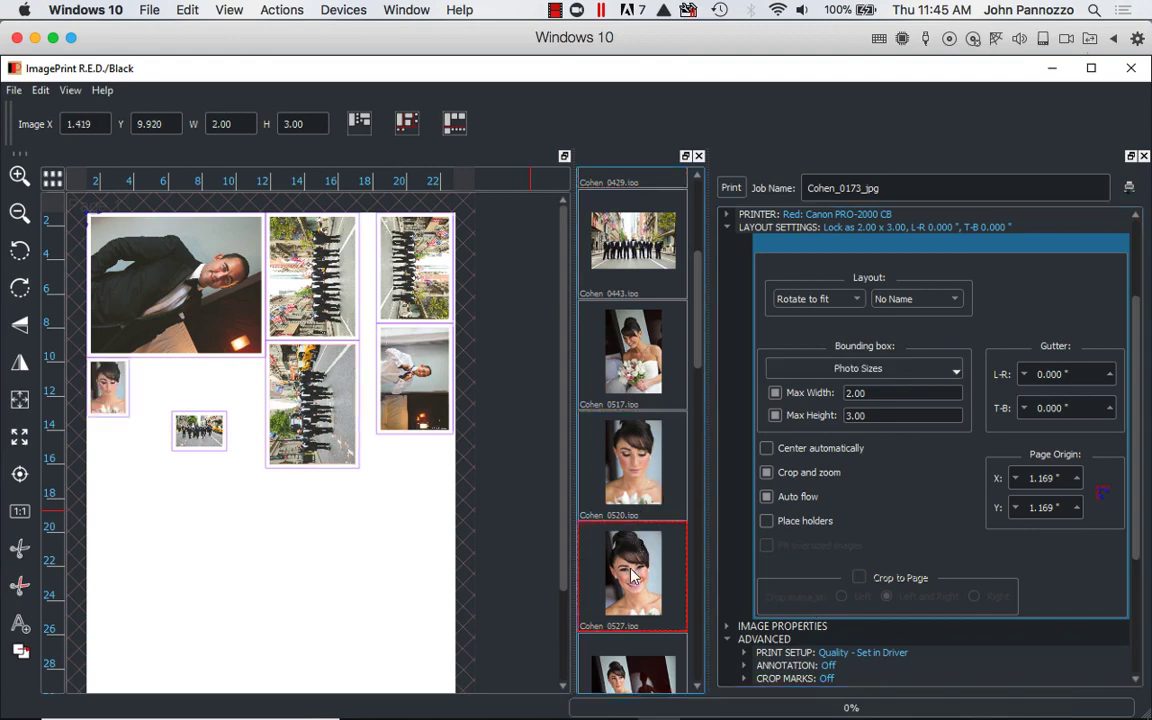
double_click(632, 660)
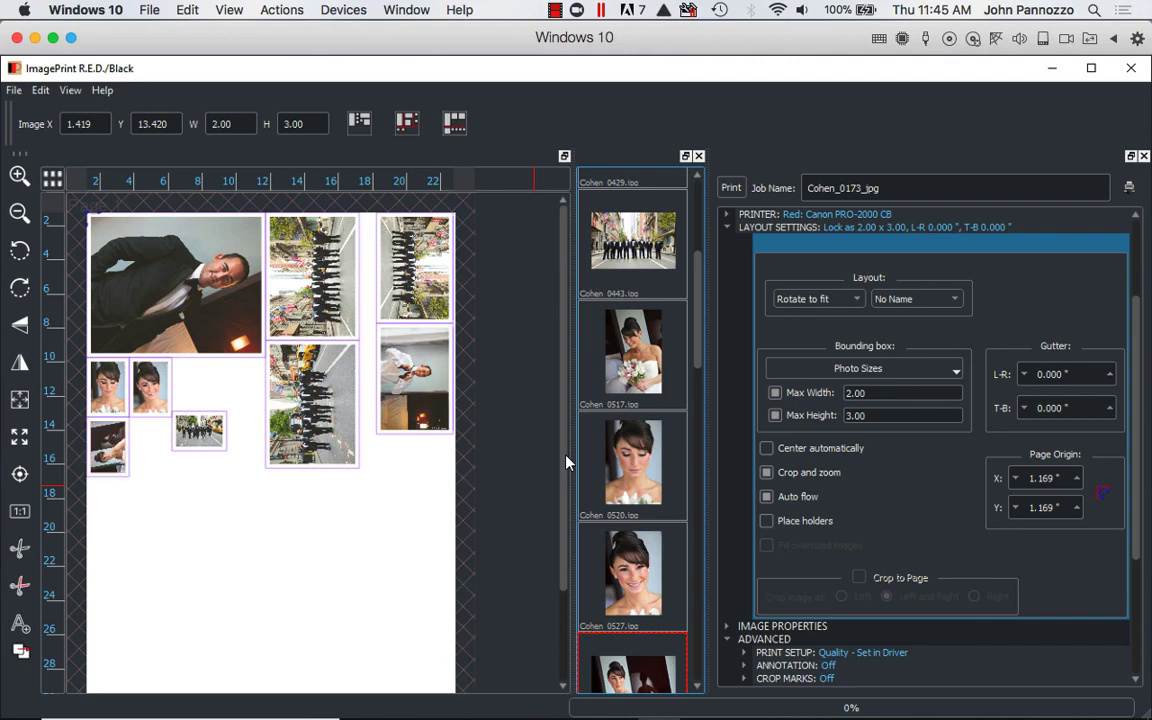
left_click(359, 122)
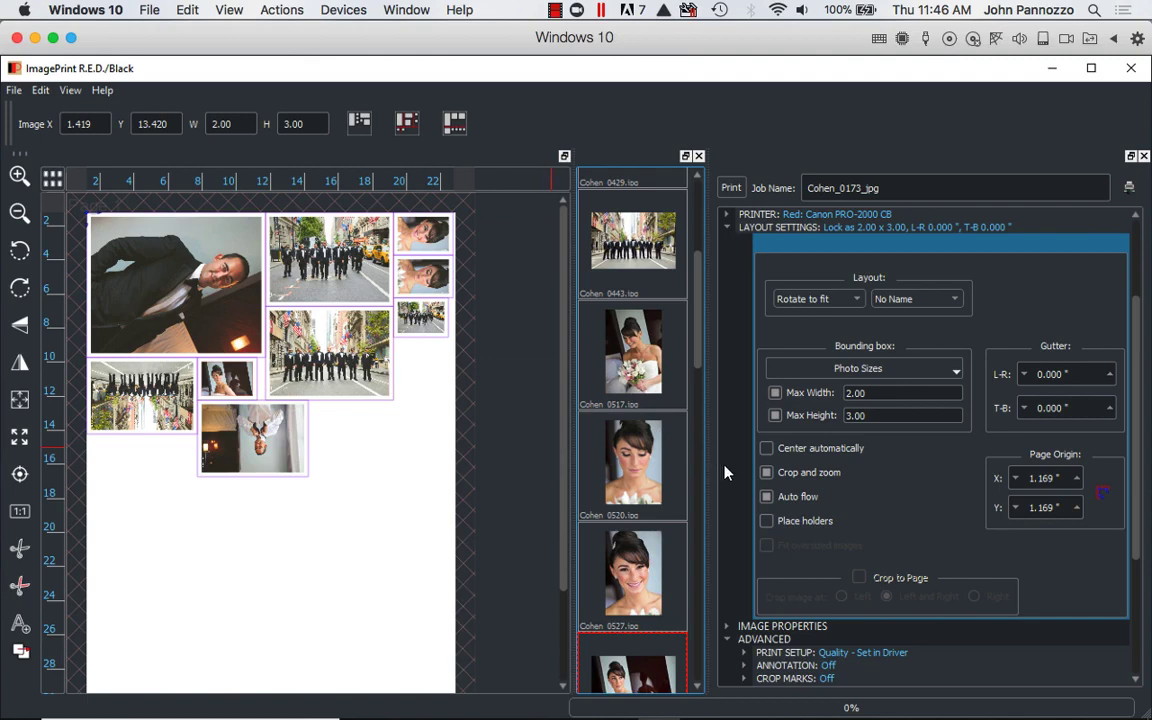
Step: Change the cut type to Rounded Rect and move the upside-down portrait into the empty area below the other photos
scroll(726, 473, "down", 5)
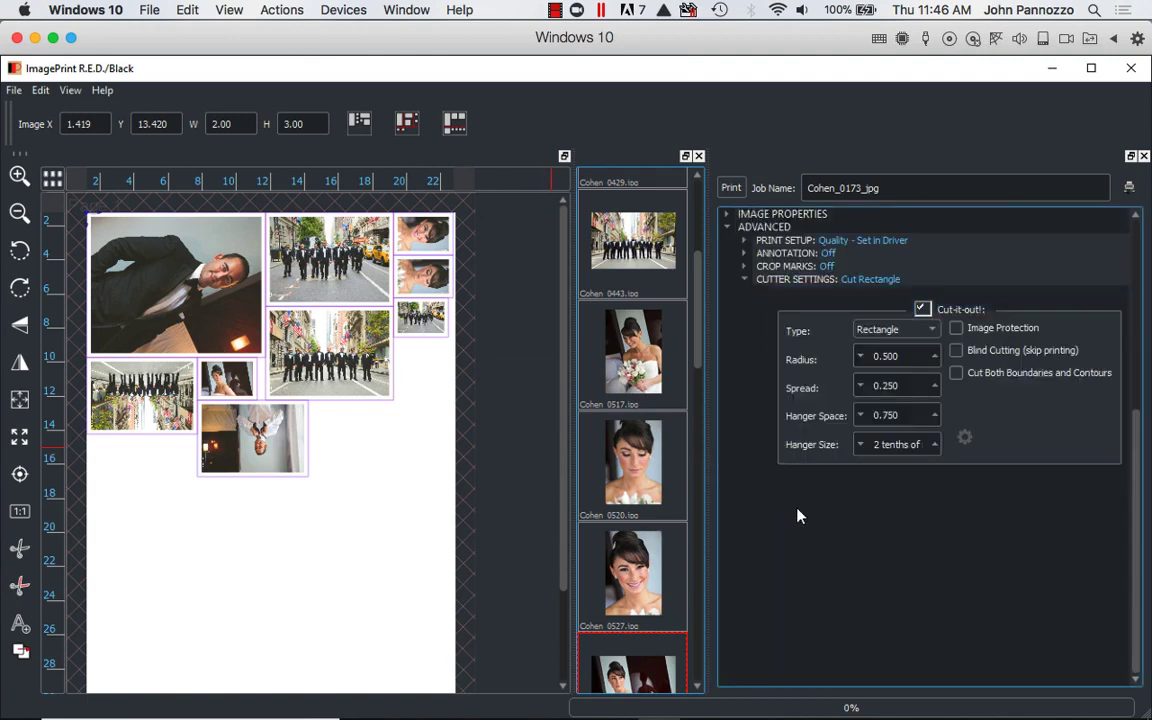
left_click(897, 331)
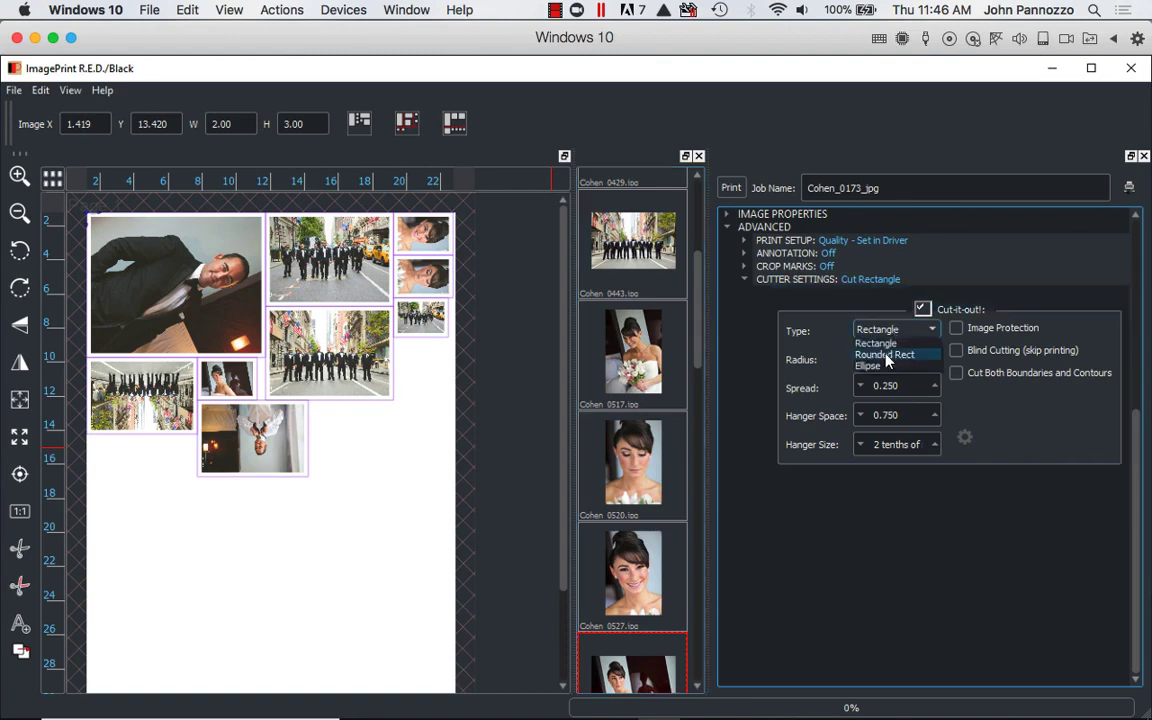
left_click(886, 356)
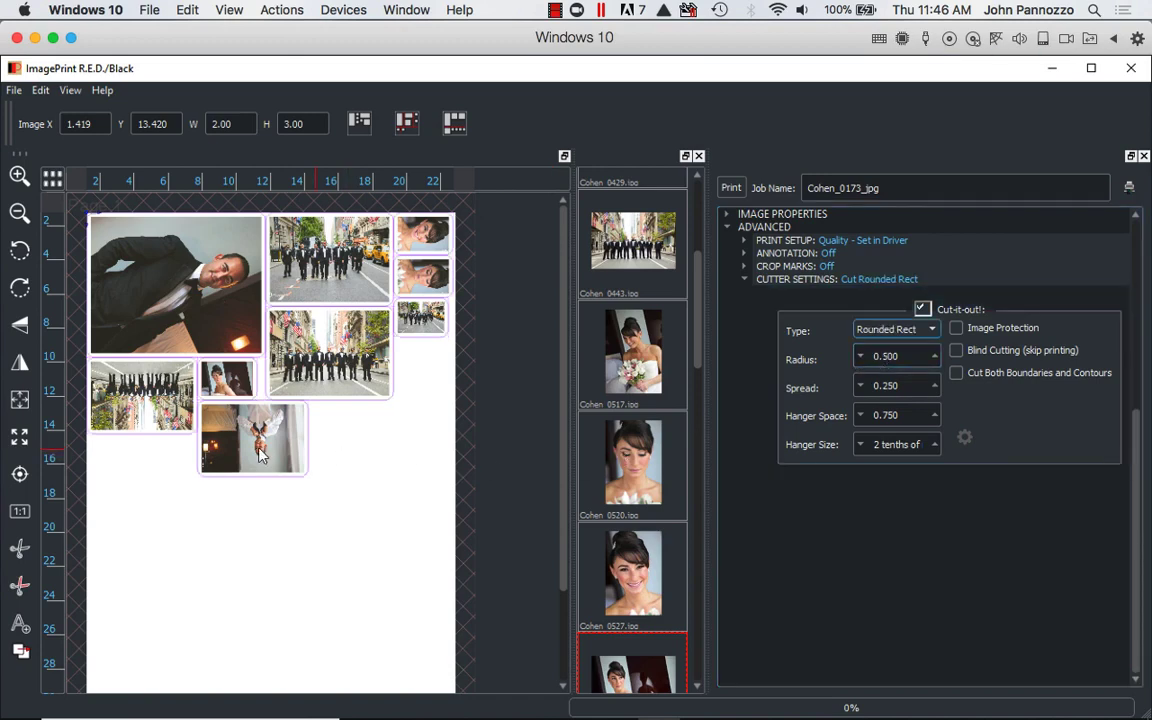
left_click_drag(236, 410, 285, 490)
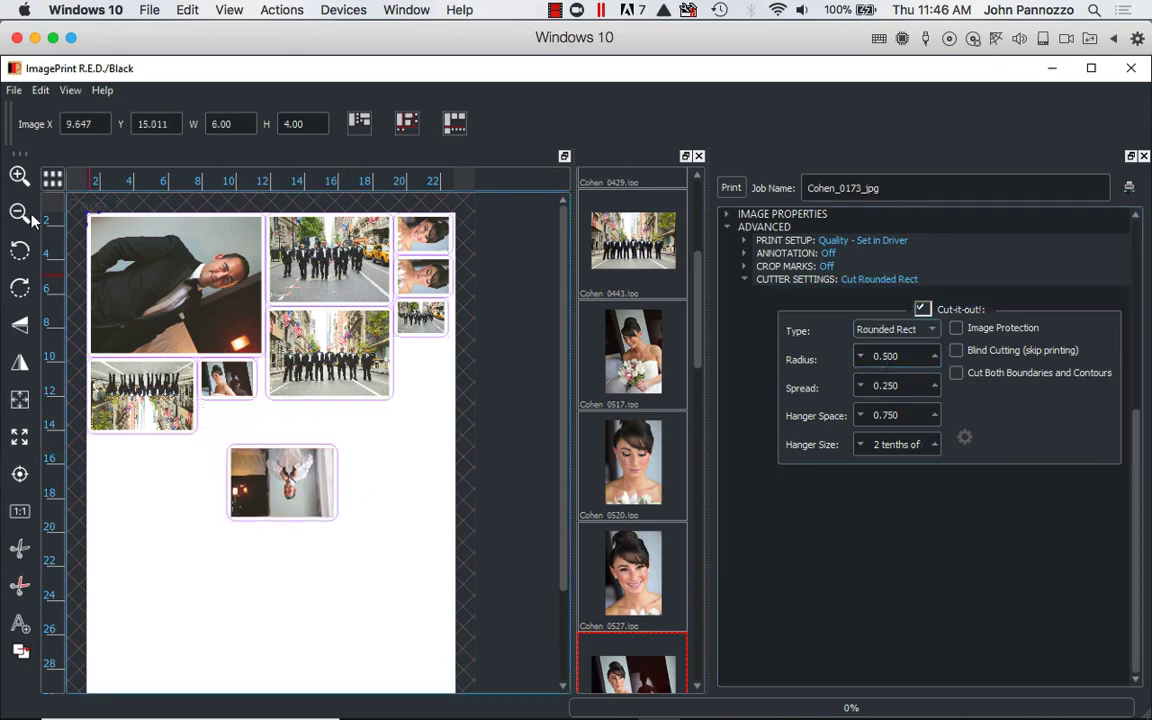
Step: Try a smaller corner radius of 0.250, and raise the rounded-rectangle cut radius to 0.875
left_click(19, 175)
left_click(19, 175)
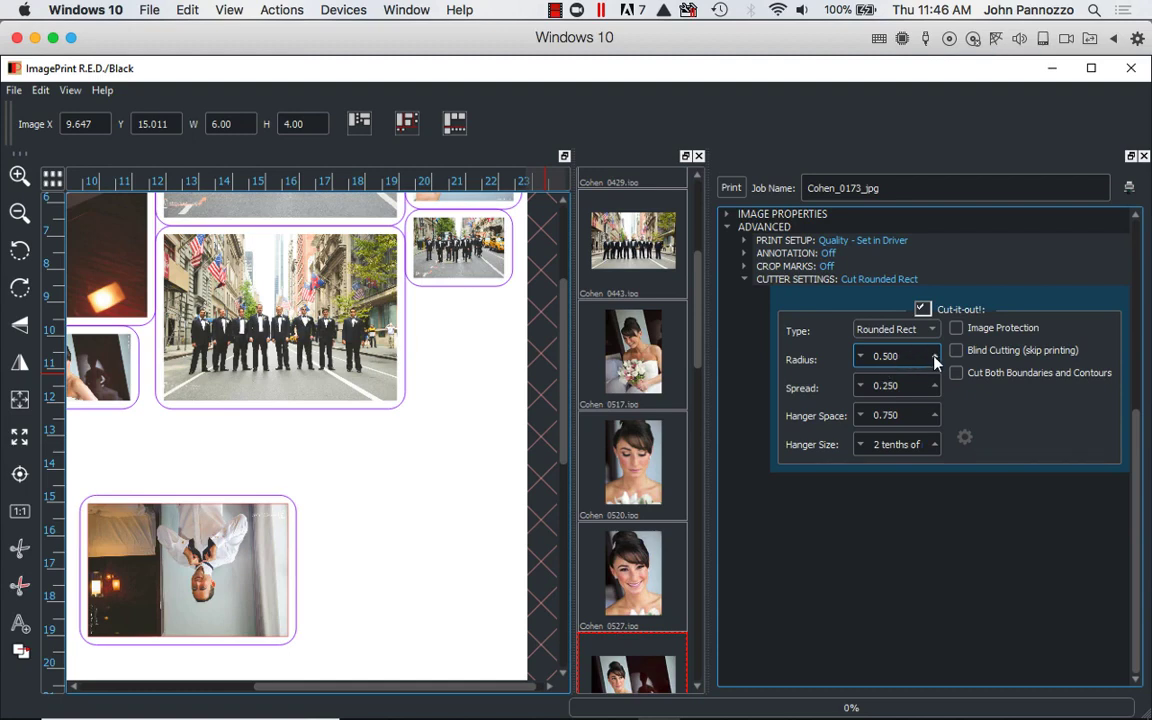
left_click(859, 357)
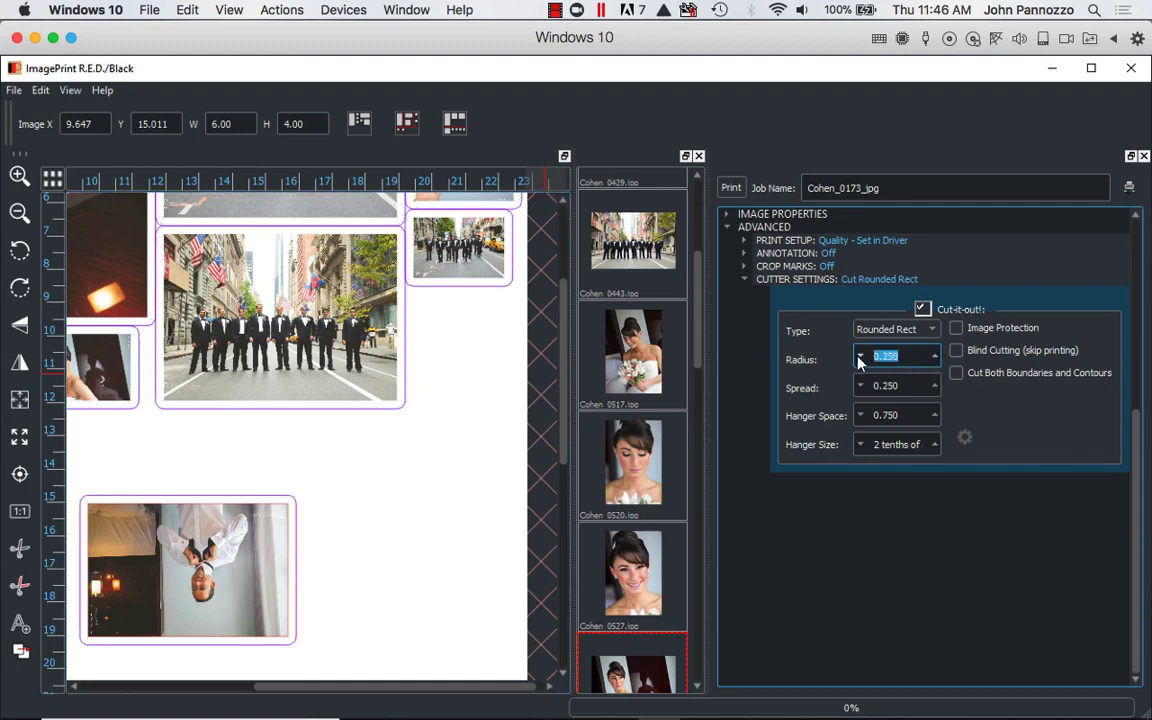
left_click(934, 356)
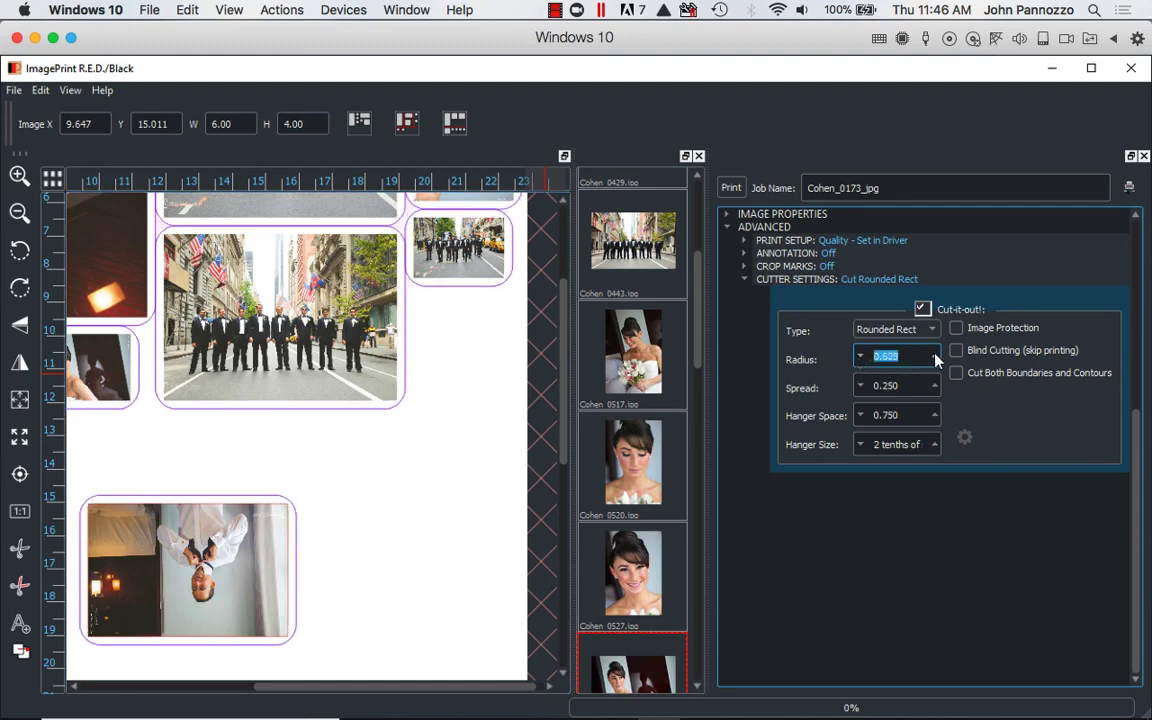
left_click(934, 356)
left_click(934, 356)
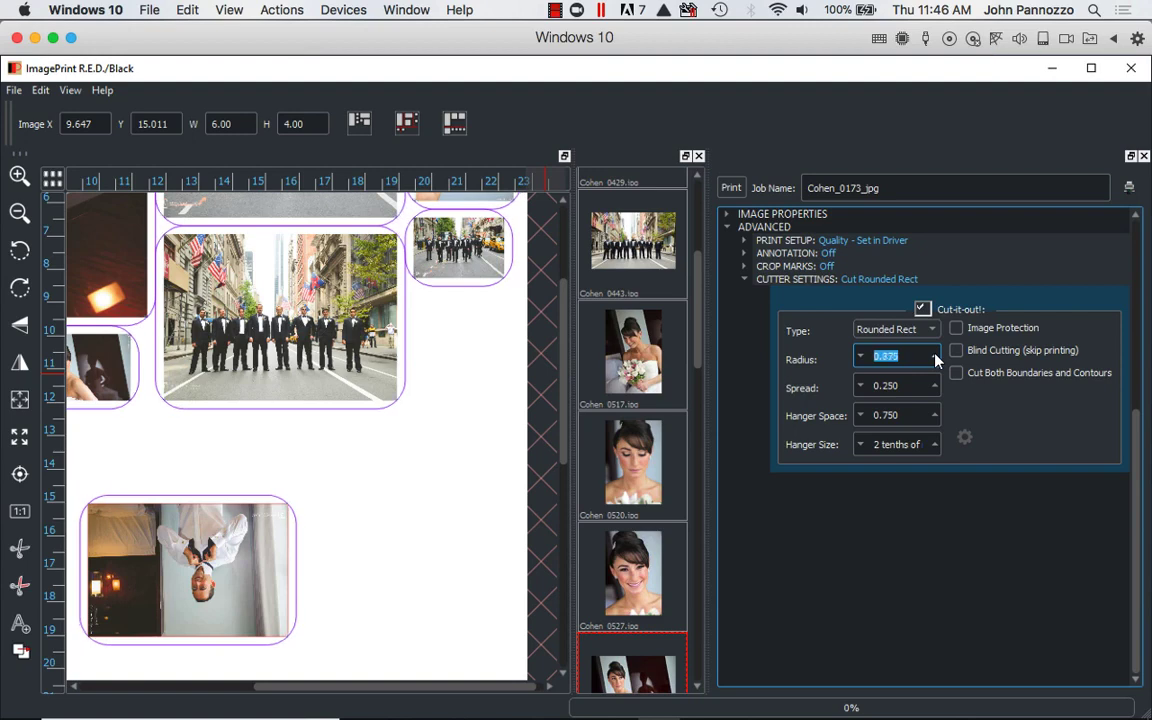
Step: Set the cut spread to 0.000 and the radius to 0.750, and move the upside-down portrait to about X 12.420, Y 13.736
left_click(860, 386)
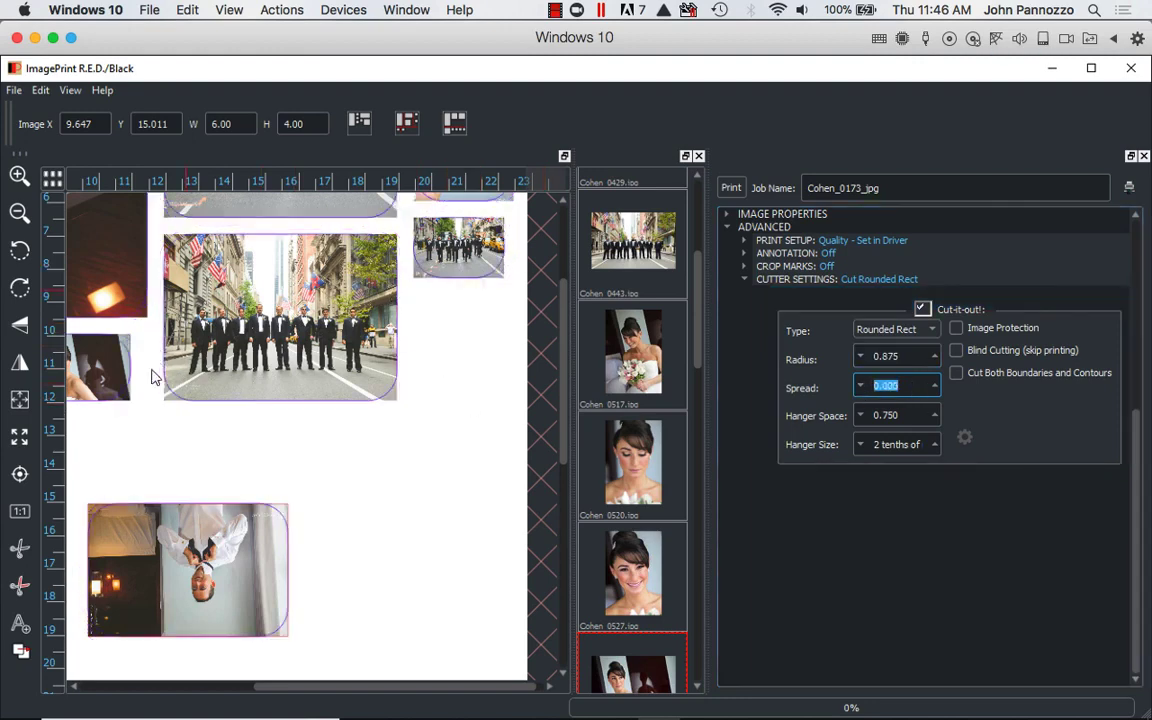
left_click_drag(181, 585, 274, 543)
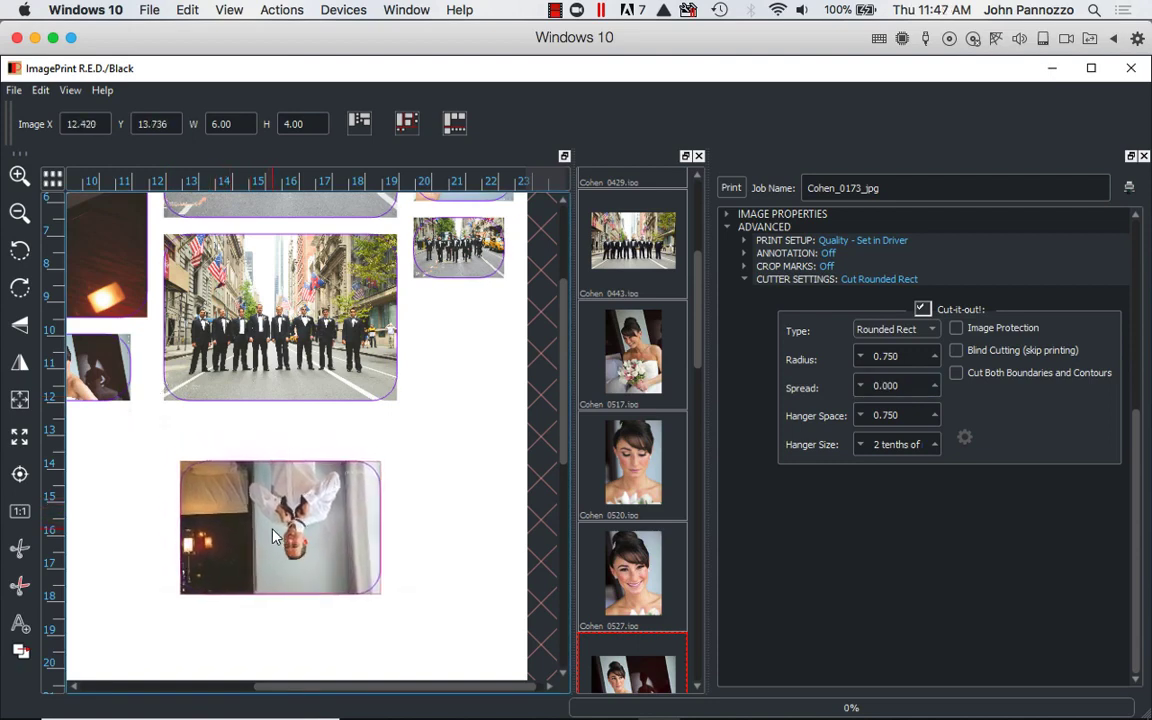
Step: Change the cut type to Ellipse and raise the spread to 1.125
left_click(878, 330)
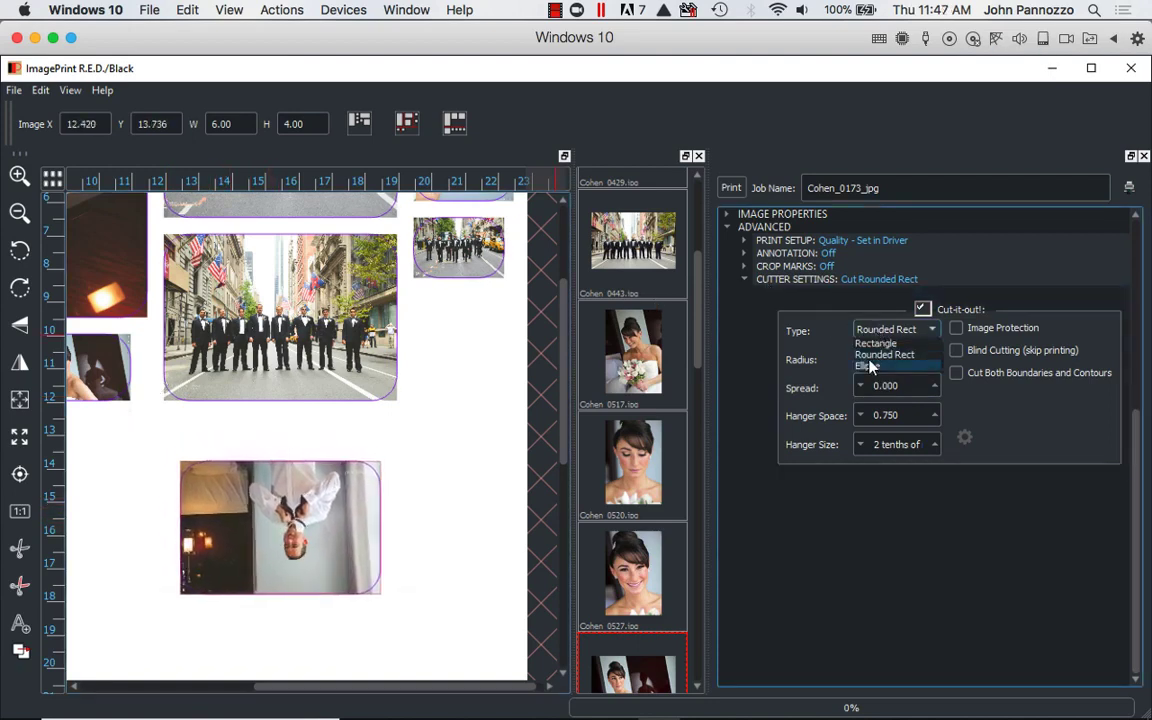
left_click(868, 366)
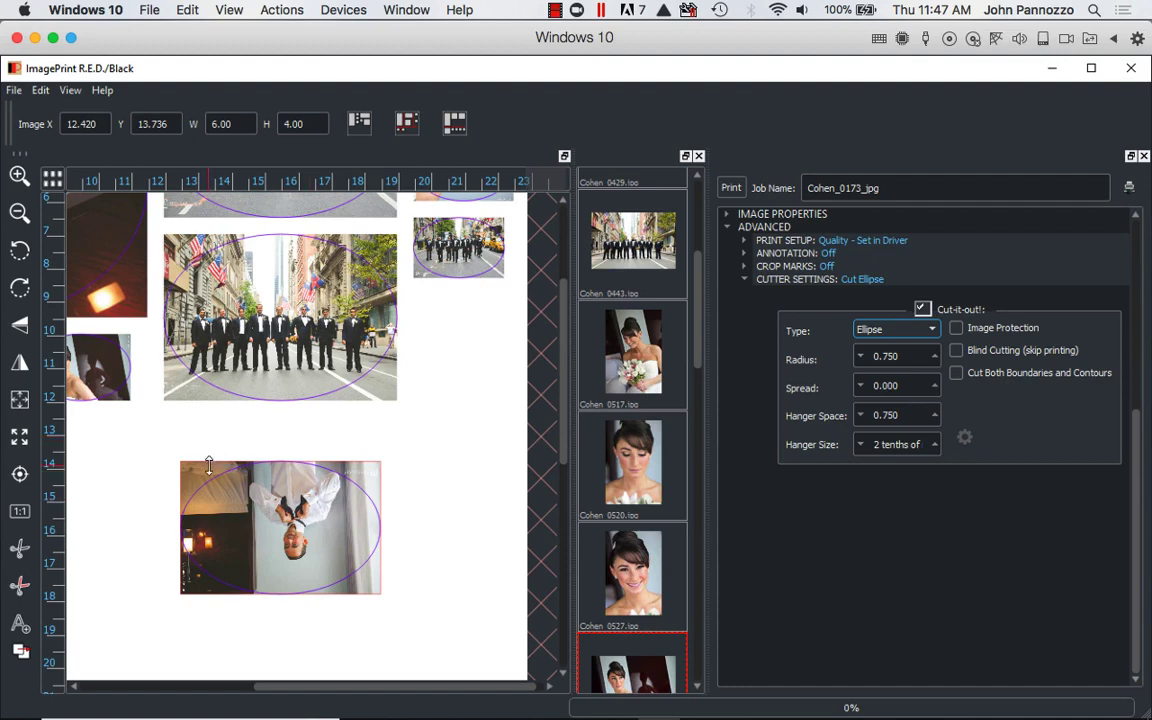
left_click(934, 386)
left_click(934, 386)
left_click(934, 386)
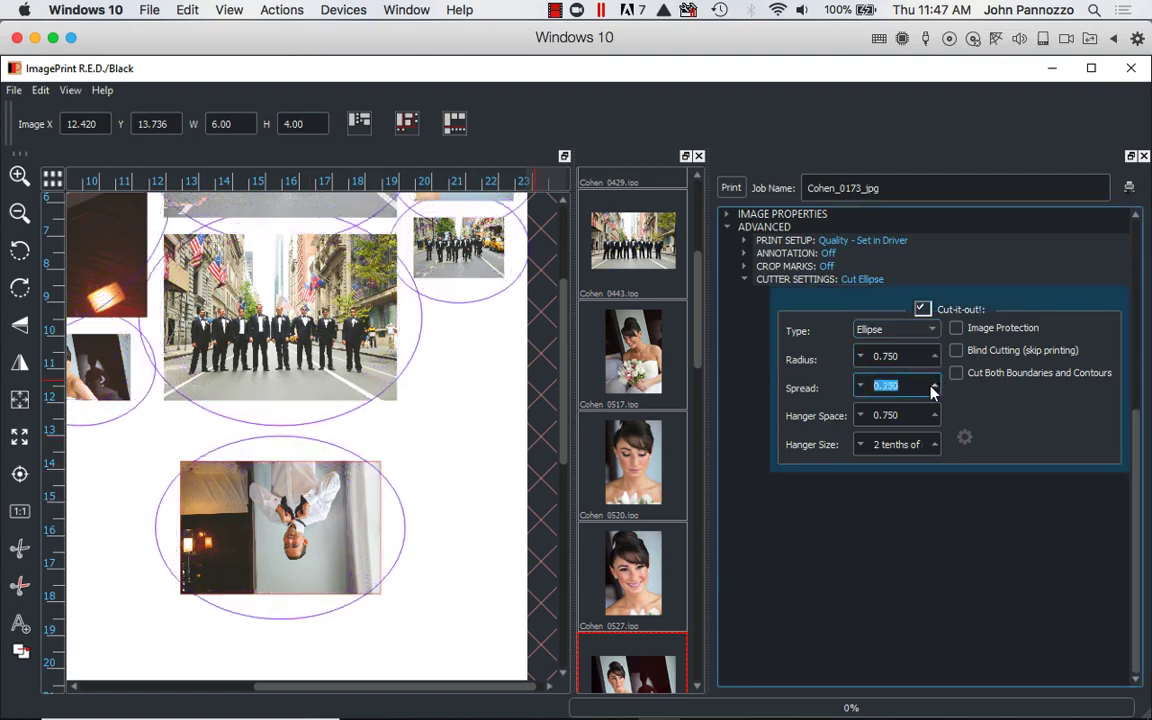
left_click(934, 386)
left_click(934, 386)
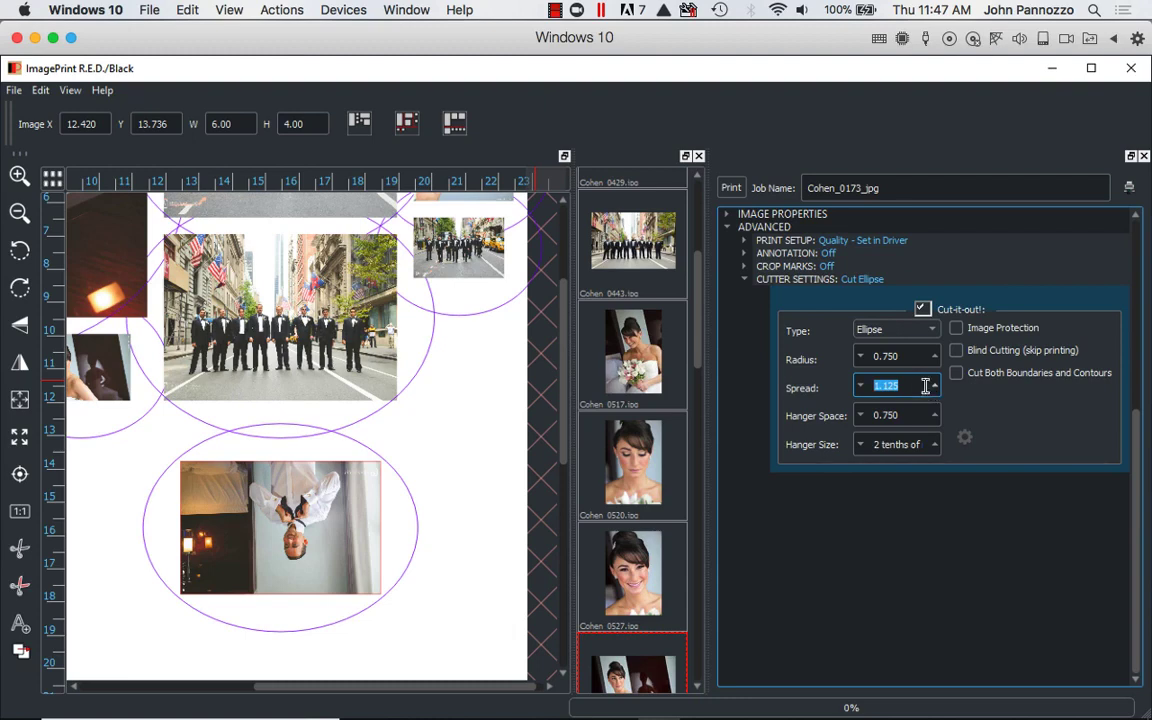
Step: Lower the ellipse cut spread to -0.500 so the cut lines fall inside the photos
left_click(860, 386)
left_click(860, 386)
left_click(860, 386)
left_click(860, 386)
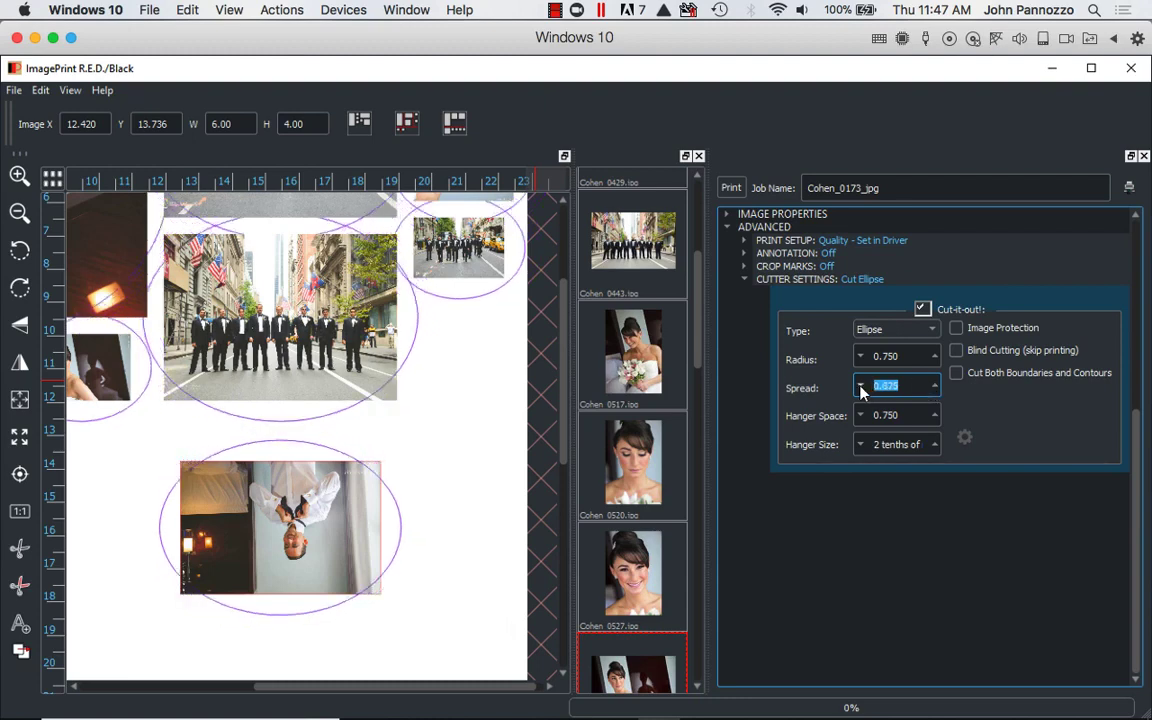
left_click(860, 386)
left_click(860, 386)
left_click(860, 386)
left_click(860, 386)
left_click(860, 386)
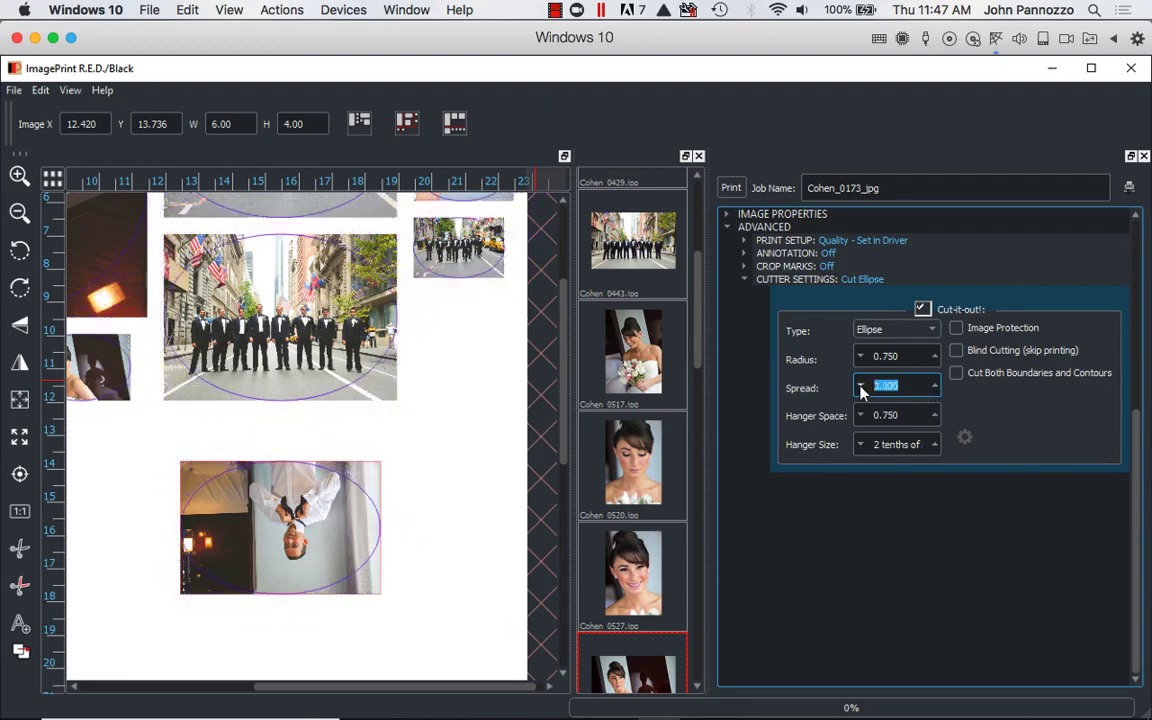
left_click(860, 387)
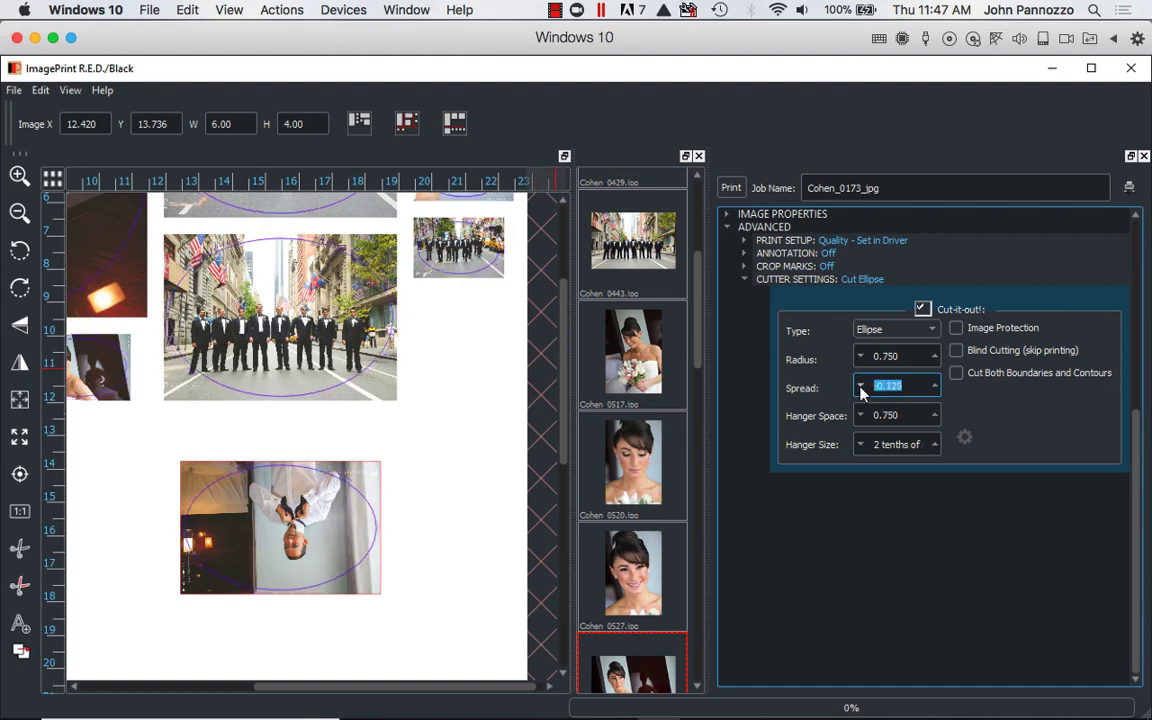
left_click(860, 387)
left_click(860, 387)
left_click(860, 387)
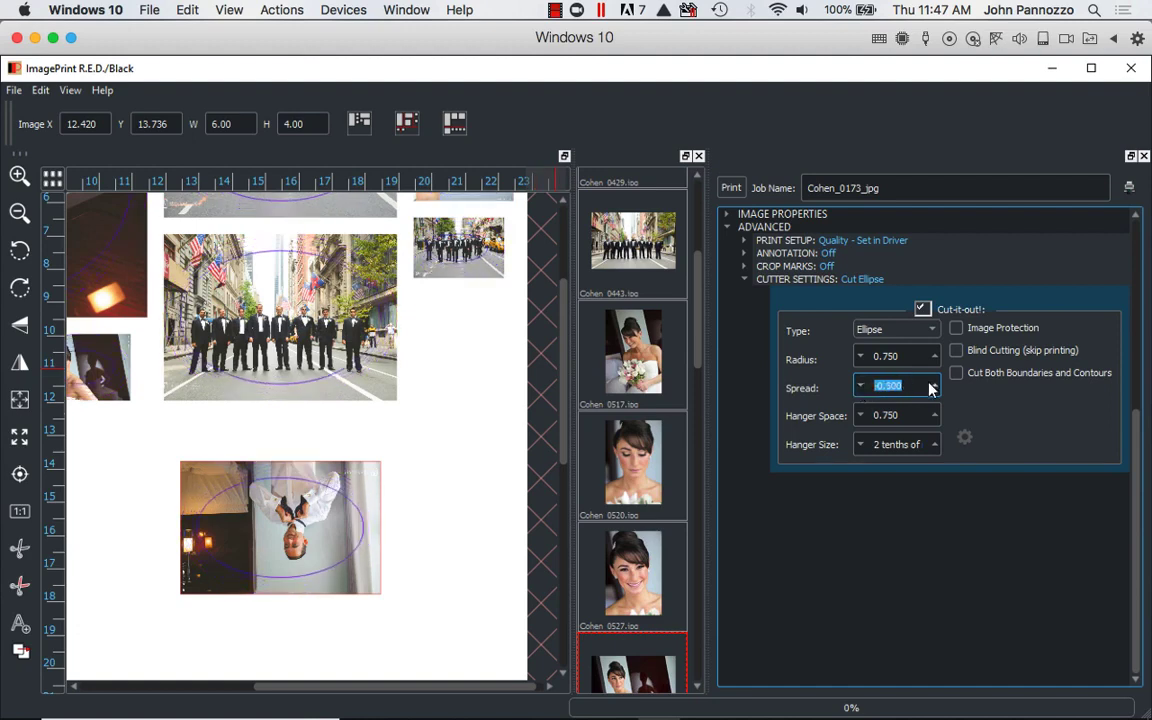
Step: Return the ellipse cut spread to 0.000
left_click(934, 387)
left_click(934, 387)
left_click(934, 388)
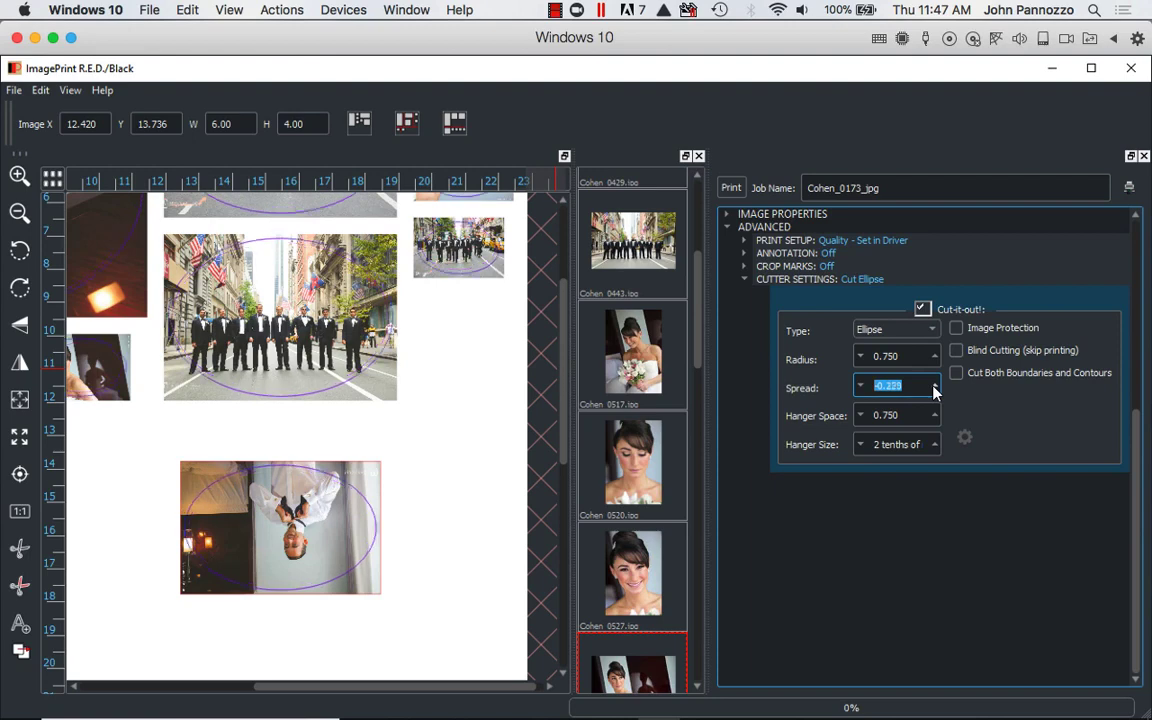
left_click(934, 388)
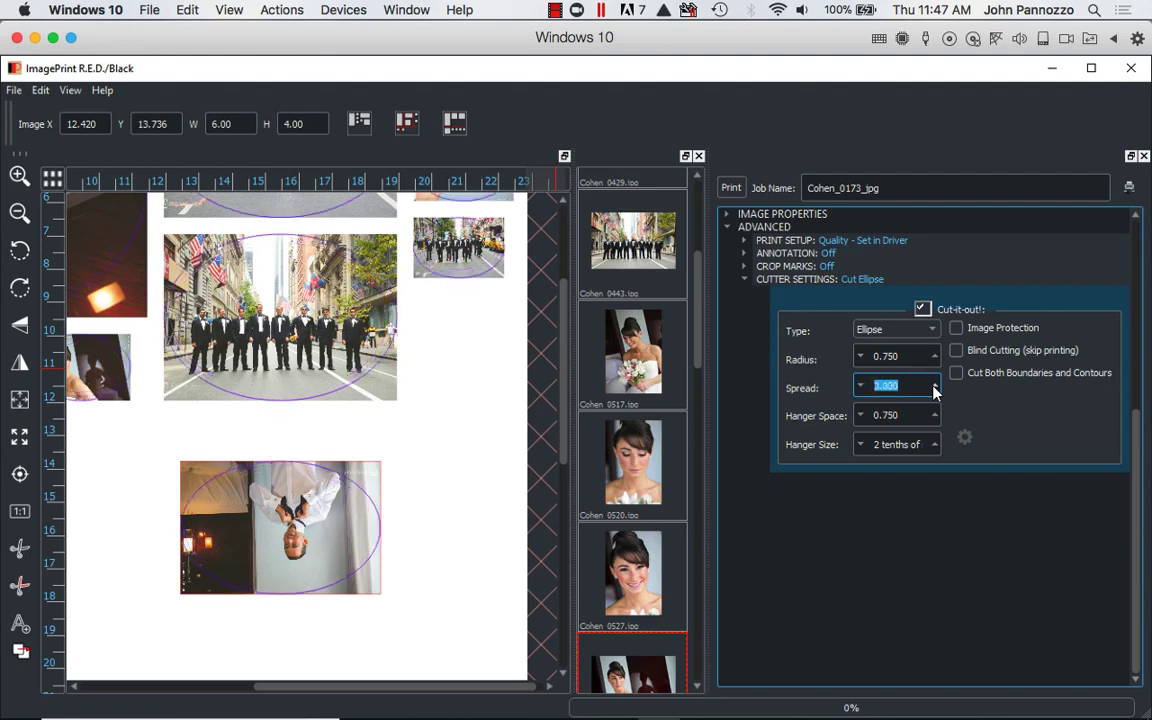
Step: Set the cut type back to Rectangle for all photos
left_click(893, 331)
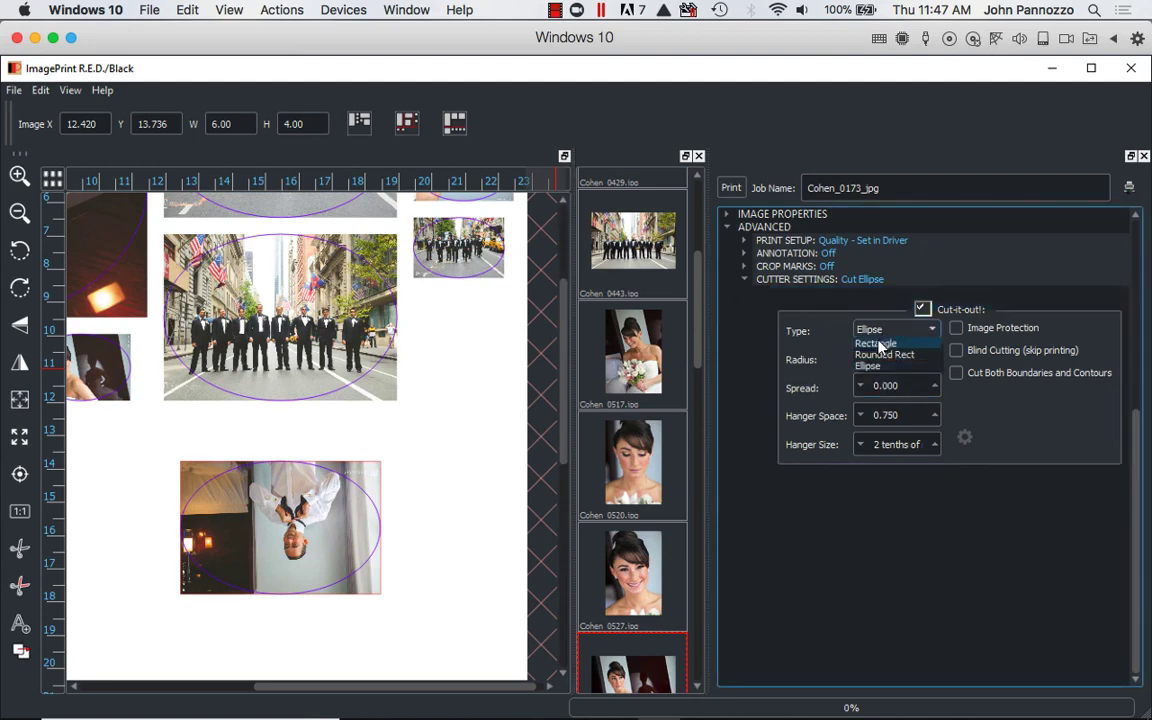
left_click(882, 342)
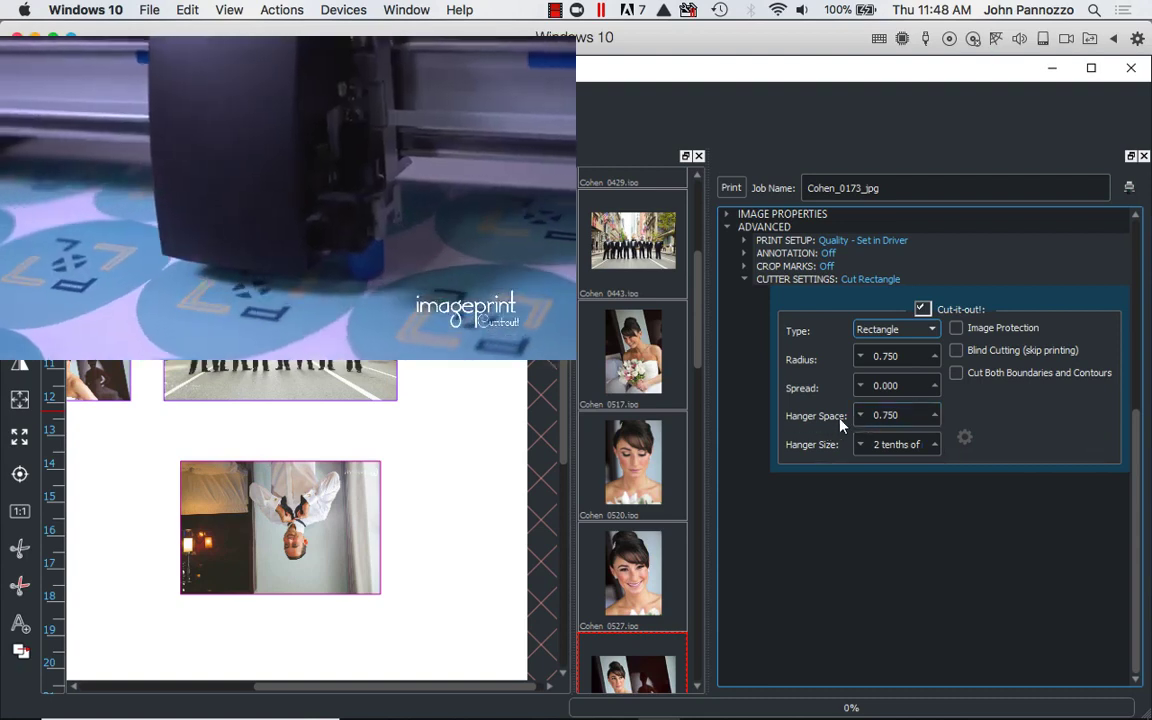
left_click(893, 415)
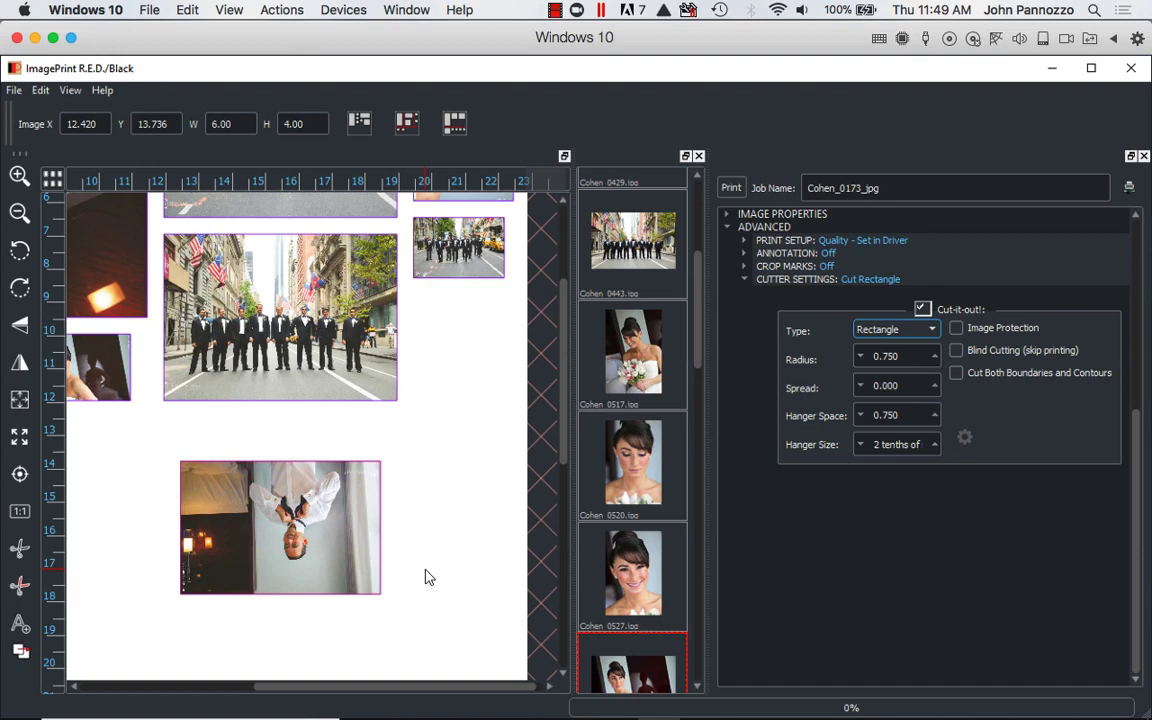
Step: Display two pages side by side and move the 10 x 8 groom portrait onto the second page
scroll(425, 577, "down", 2)
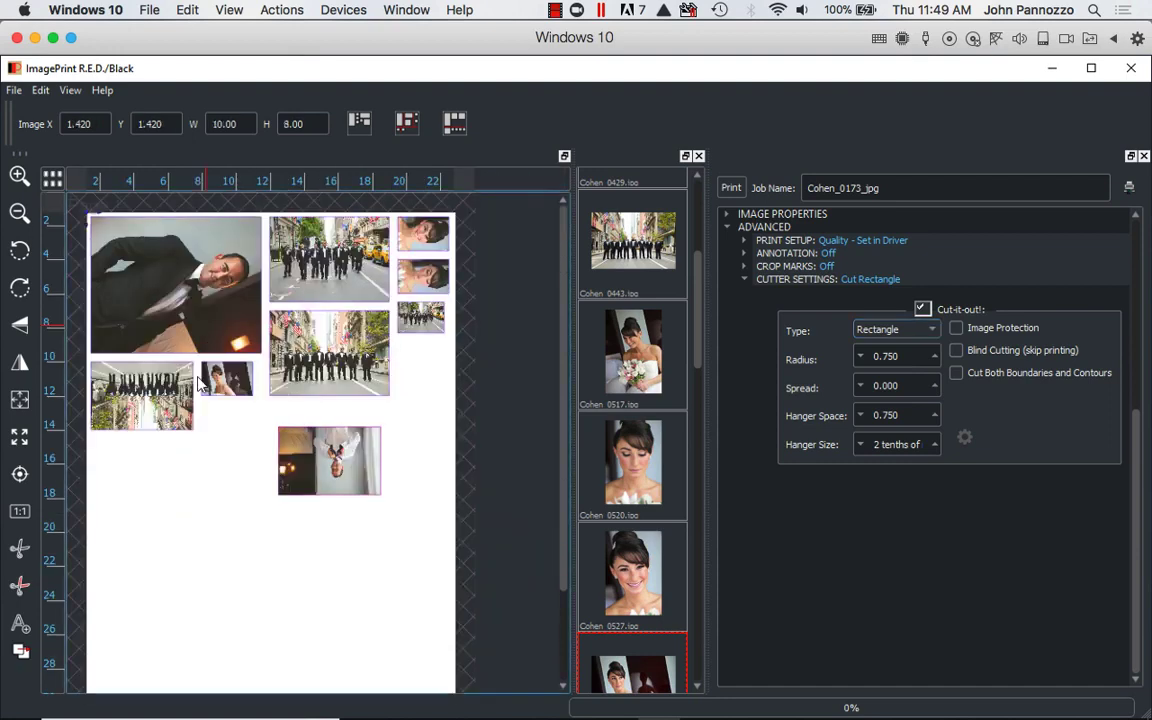
left_click_drag(184, 292, 262, 527)
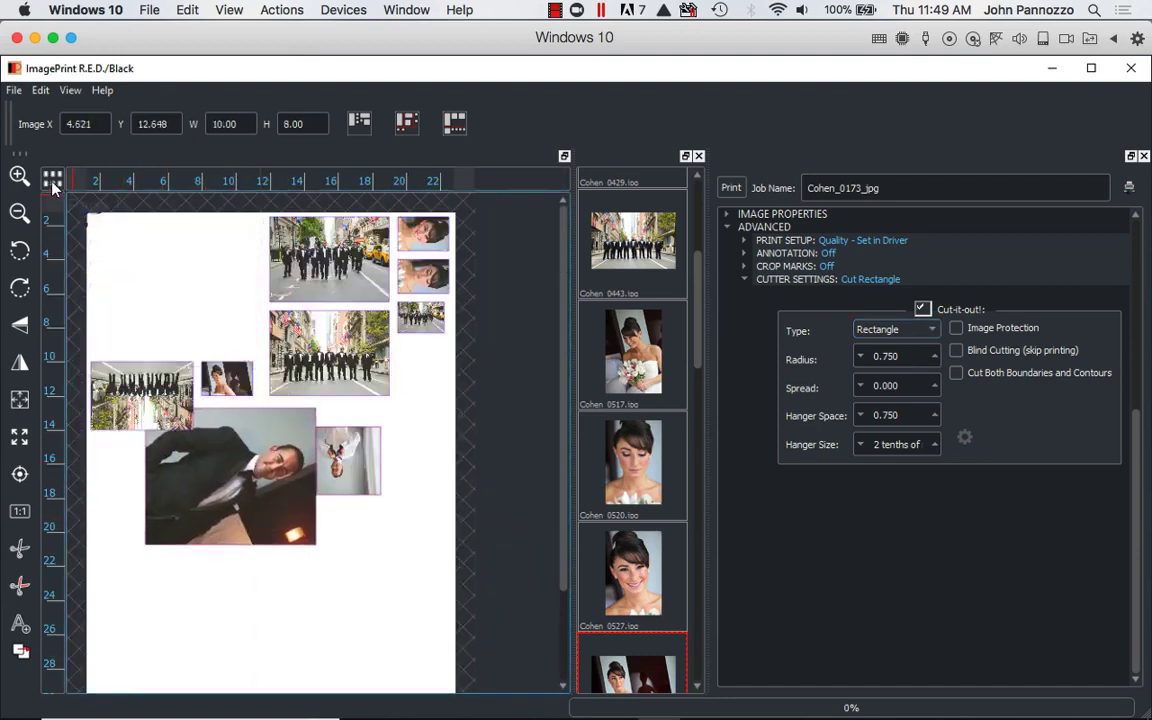
left_click_drag(52, 183, 110, 197)
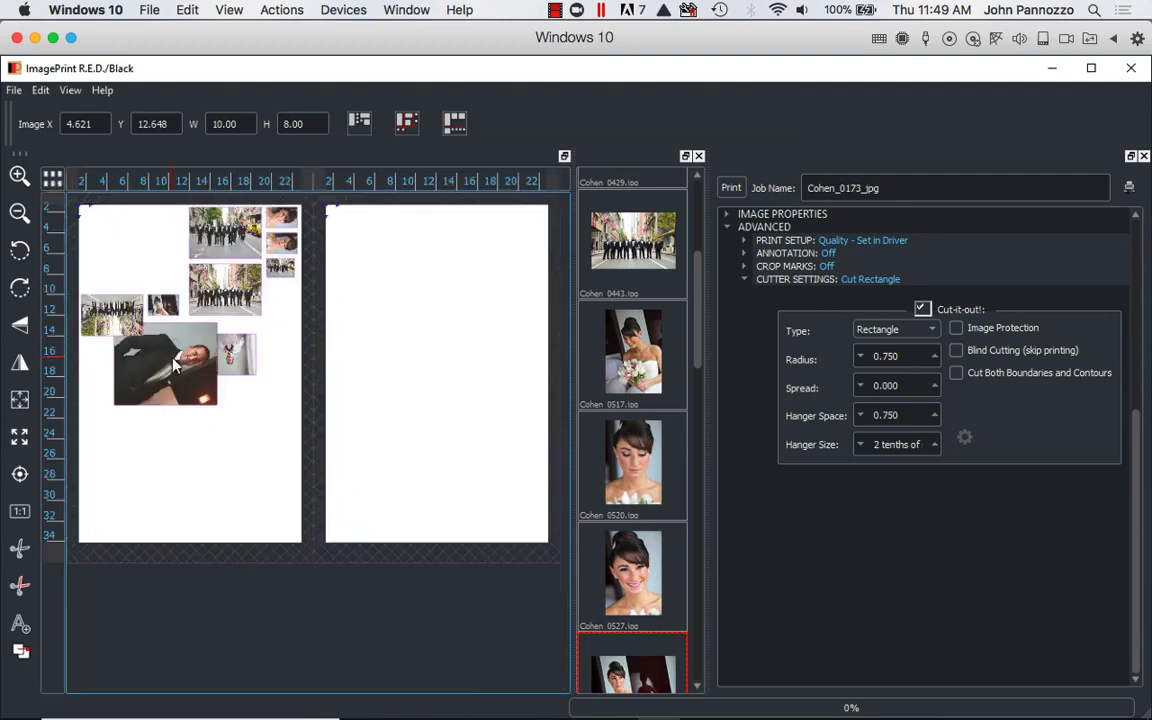
left_click_drag(160, 335, 425, 362)
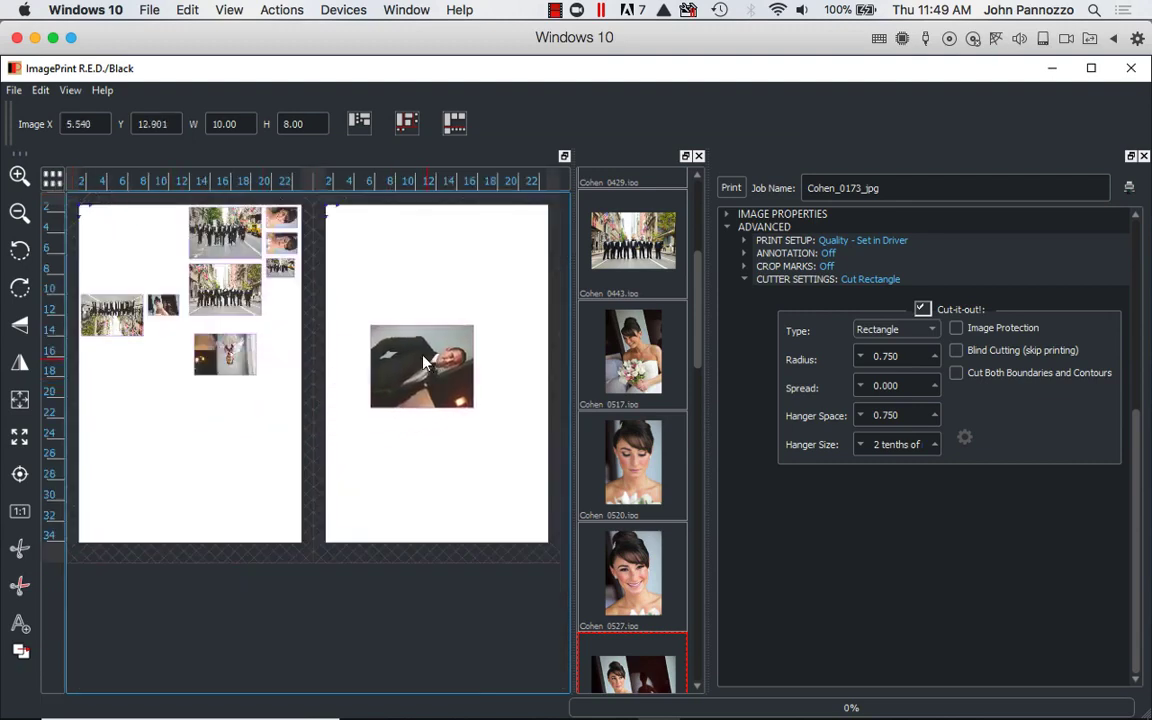
Step: Rotate the groom portrait upright, enlarged to about 14.53 x 18.17 inches in the second page's upper-left corner
left_click(22, 245)
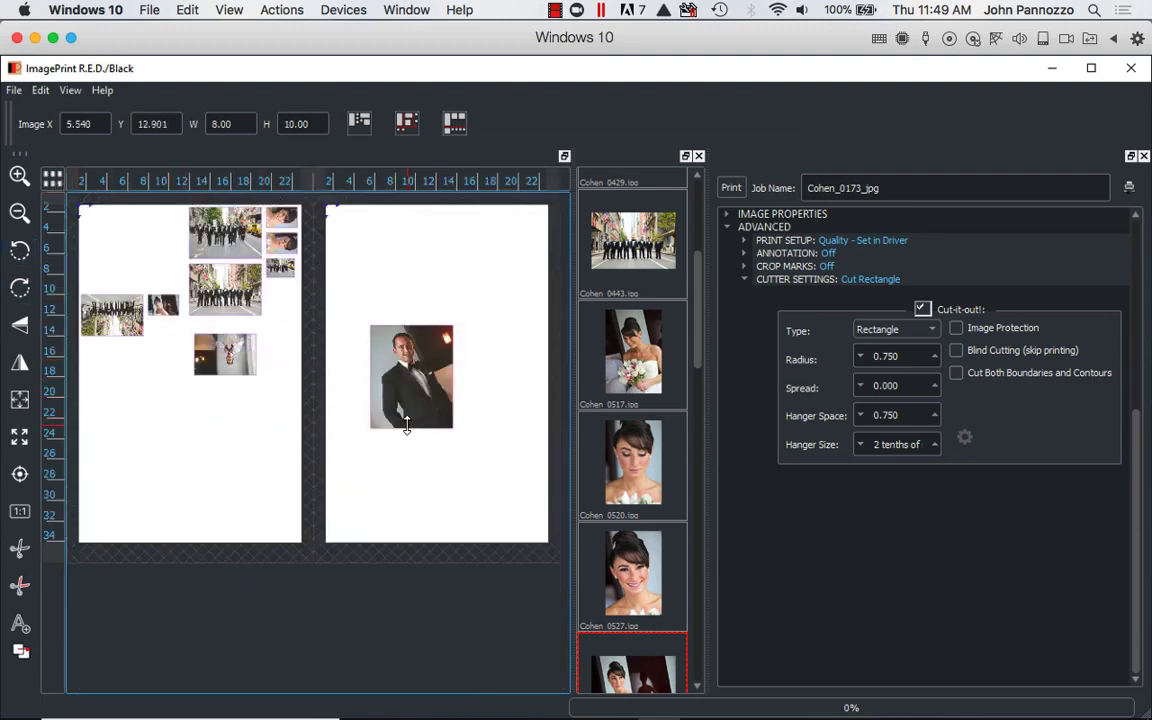
left_click_drag(404, 429, 431, 510)
mouse_move(432, 406)
left_mouse_down()
mouse_move(421, 340)
mouse_move(390, 292)
left_mouse_up()
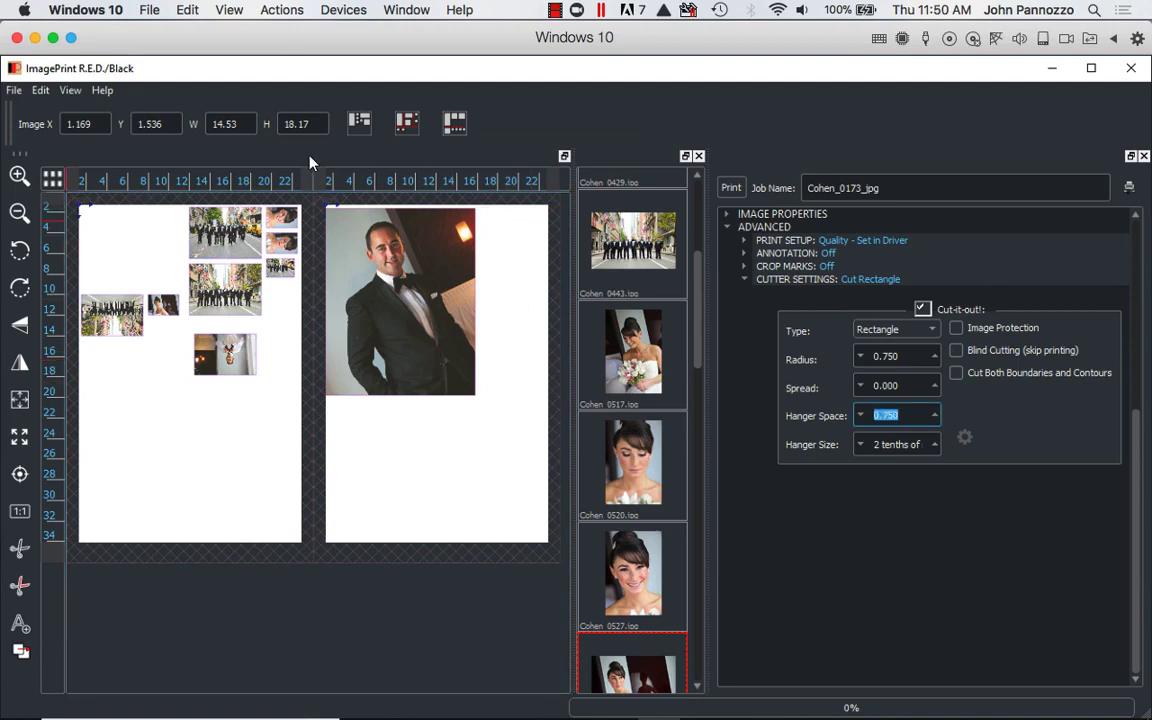
Step: Nest all photos tightly on the first page and return to the single-page view
left_click(360, 122)
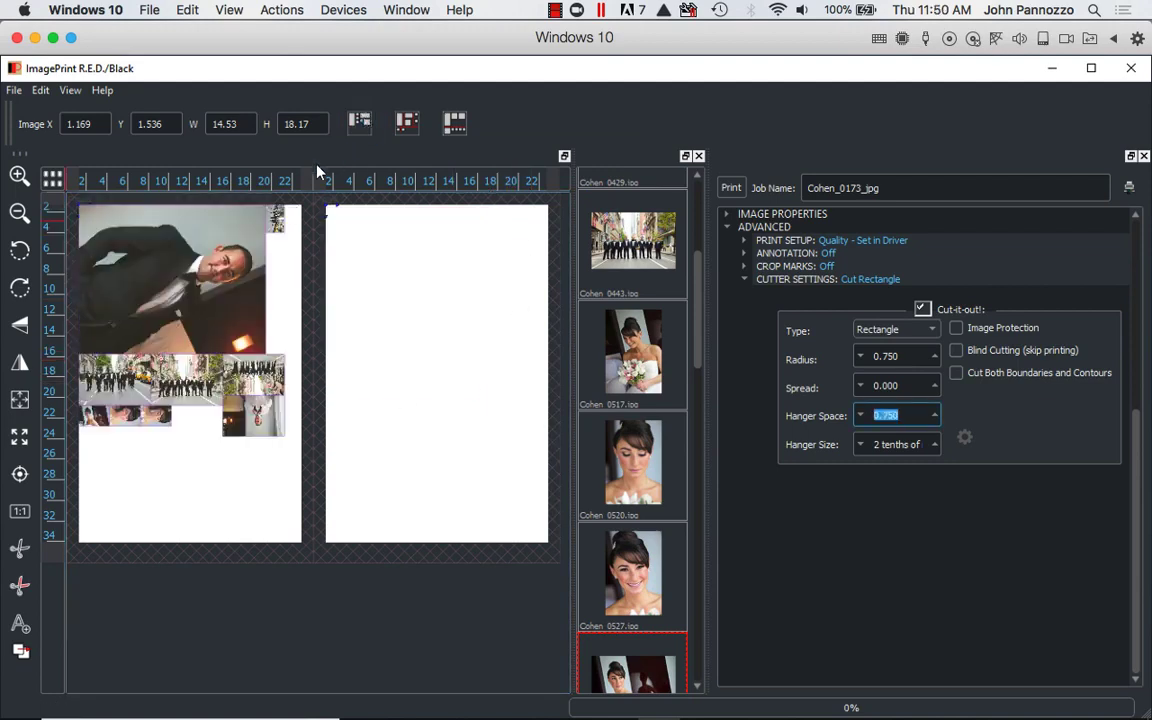
left_click(52, 179)
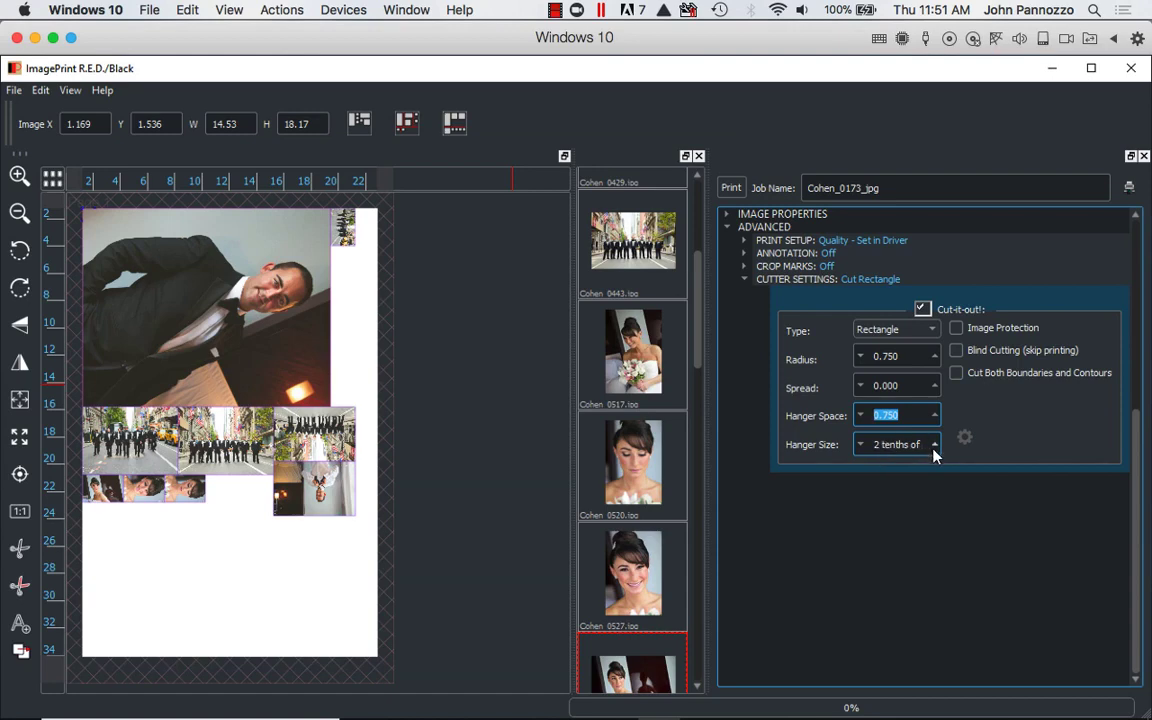
Step: Set the hanger size to 3 tenths and try Image Protection, leaving only Blind Cutting enabled
key("Tab")
left_click(957, 329)
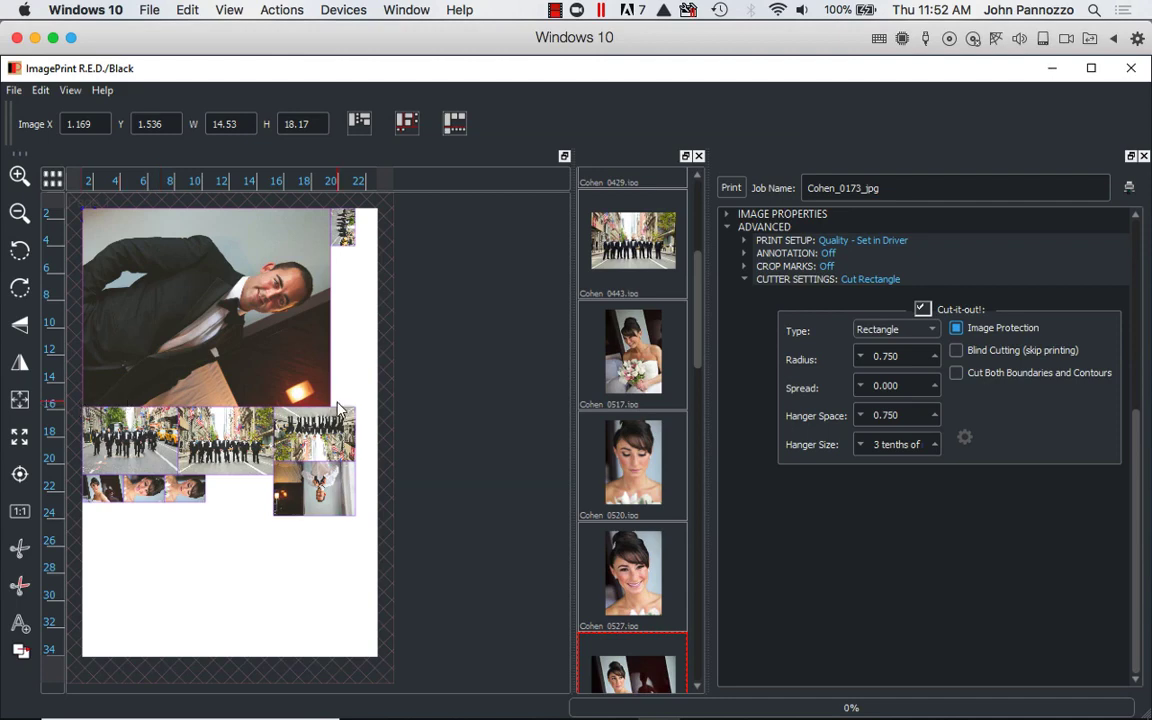
left_click(956, 351)
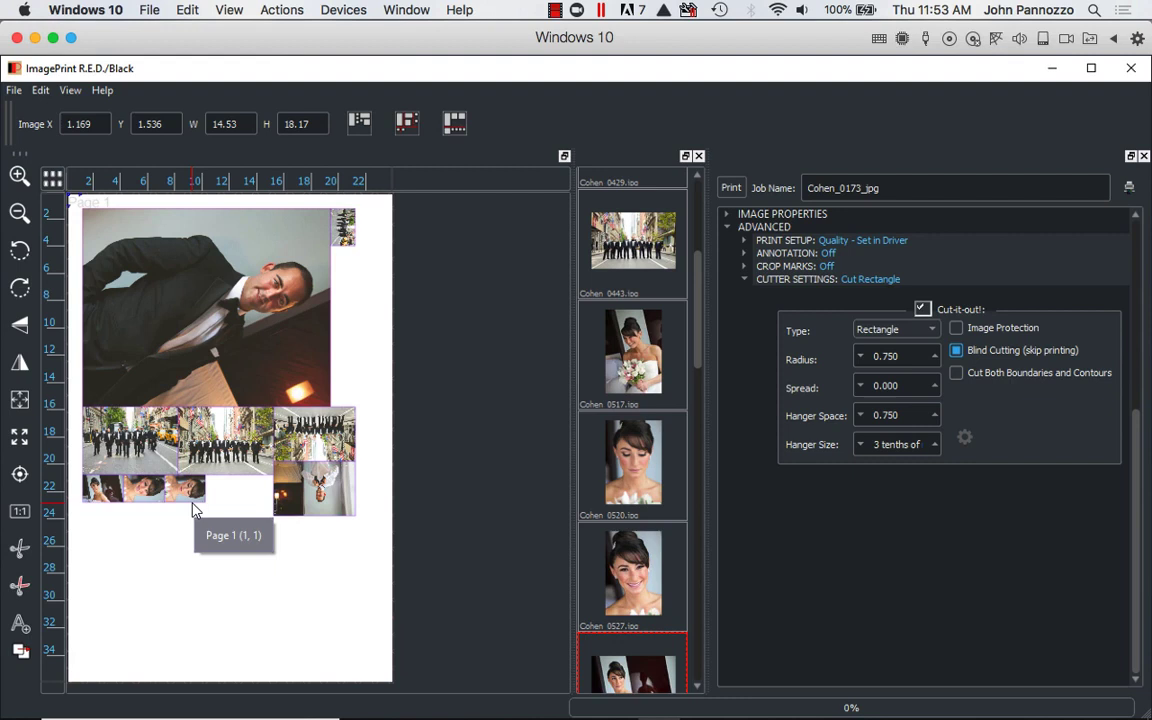
Step: Remove all the photos from the page
left_click(22, 550)
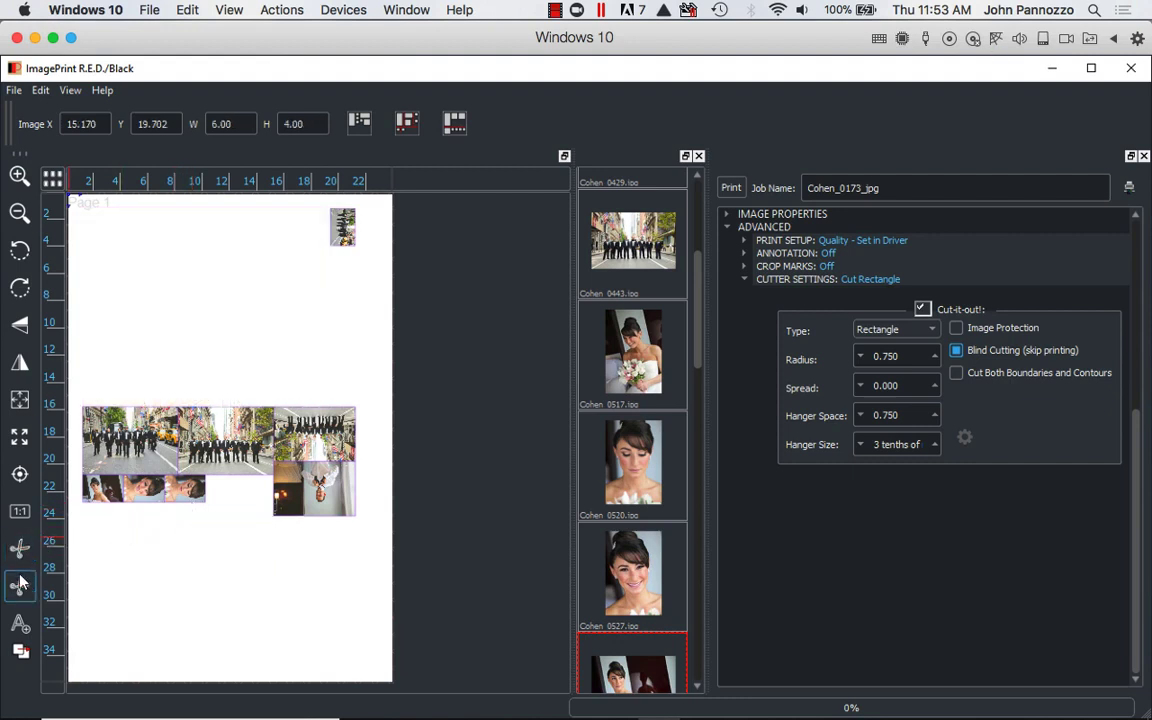
left_click(24, 550)
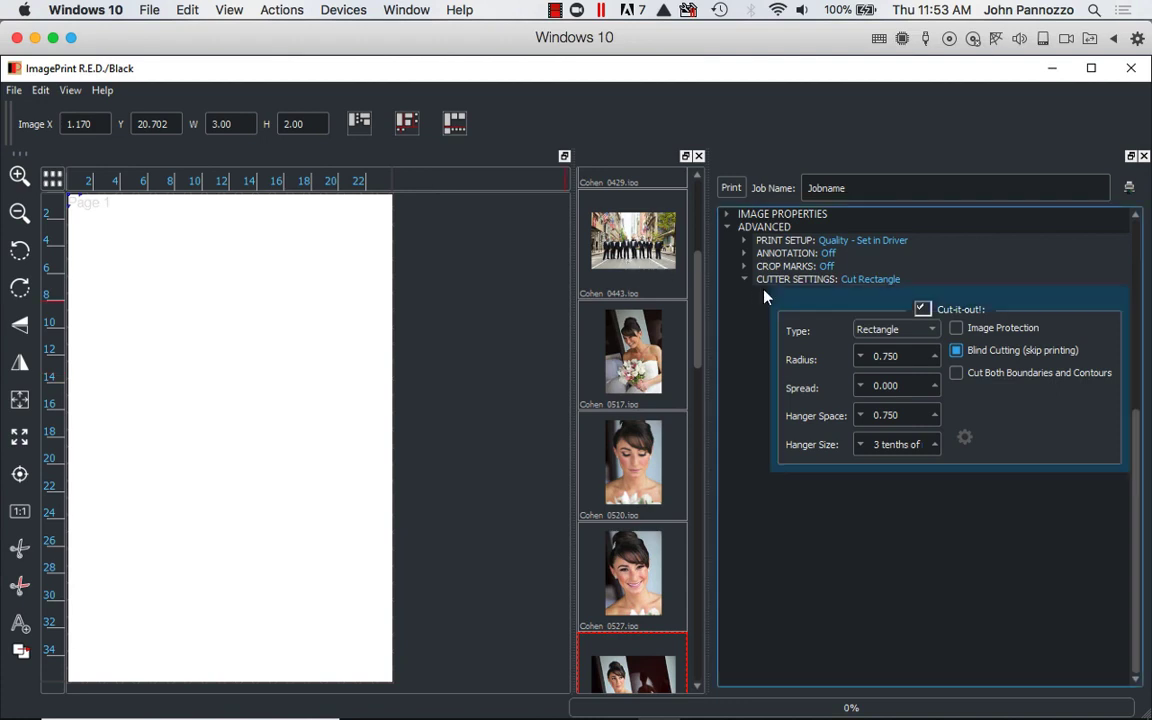
Step: Place the Box-flower top cut paths2.psd graphic from the LW Graphics folder on the page, enlarged to about 21.22 x 31.83 inches
left_click(739, 216)
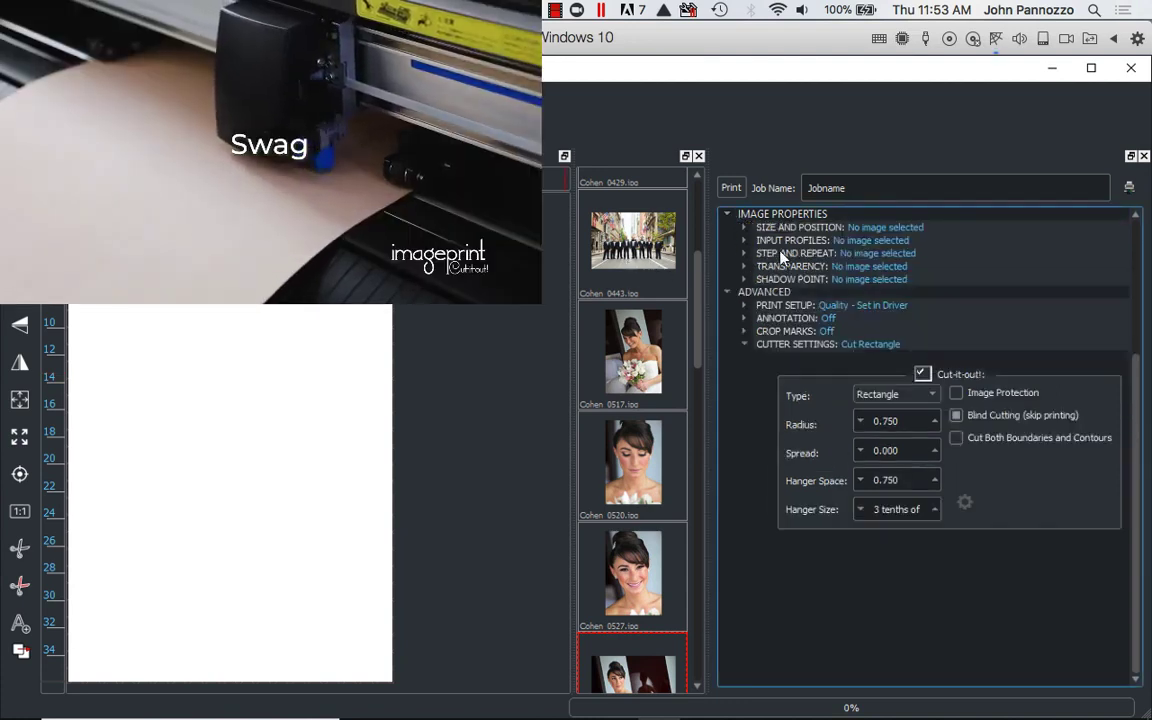
scroll(763, 257, "up", 10)
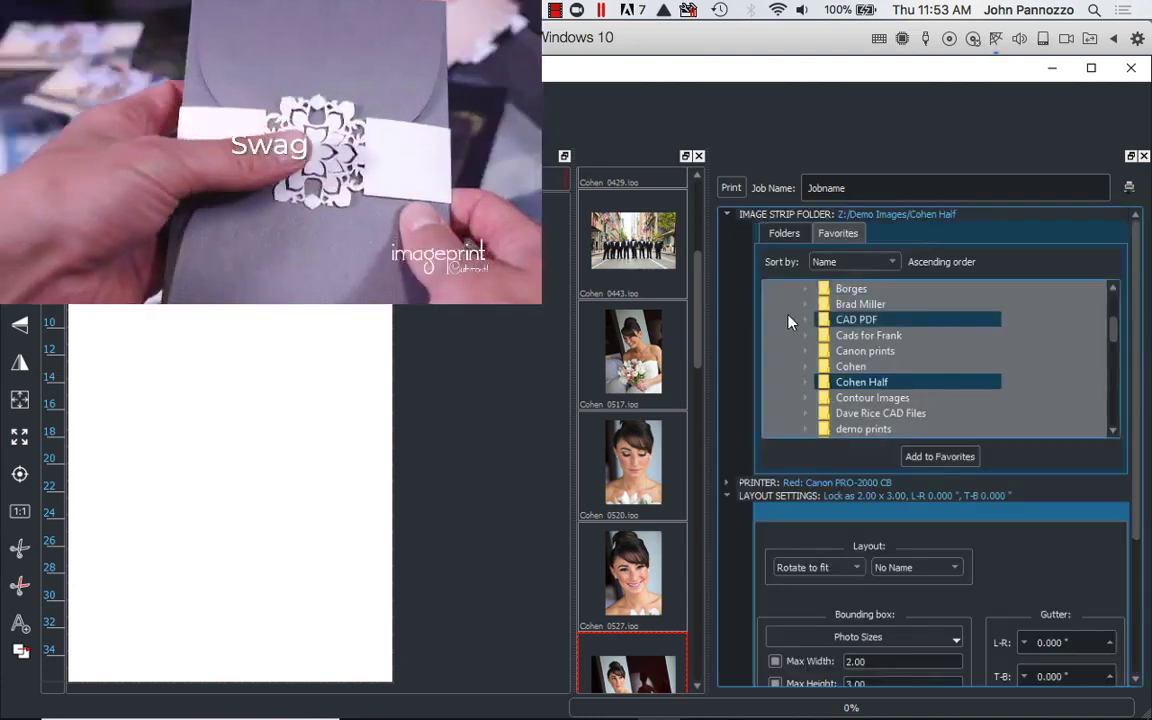
left_click(826, 398)
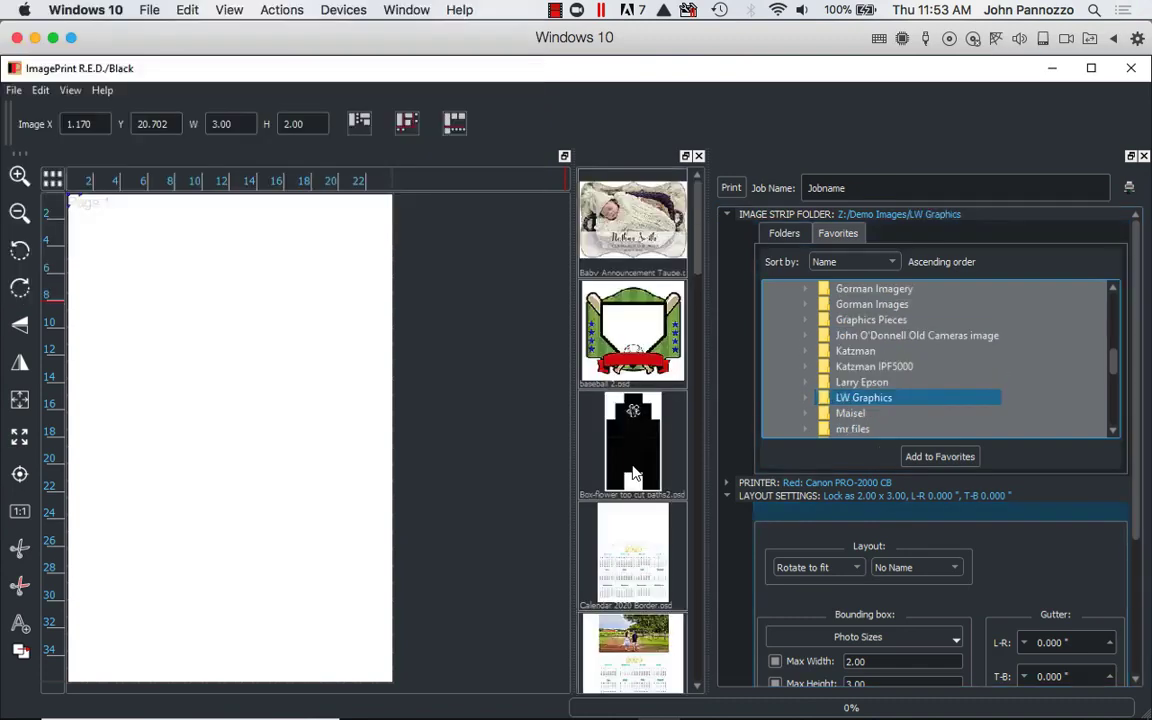
left_click_drag(632, 473, 249, 339)
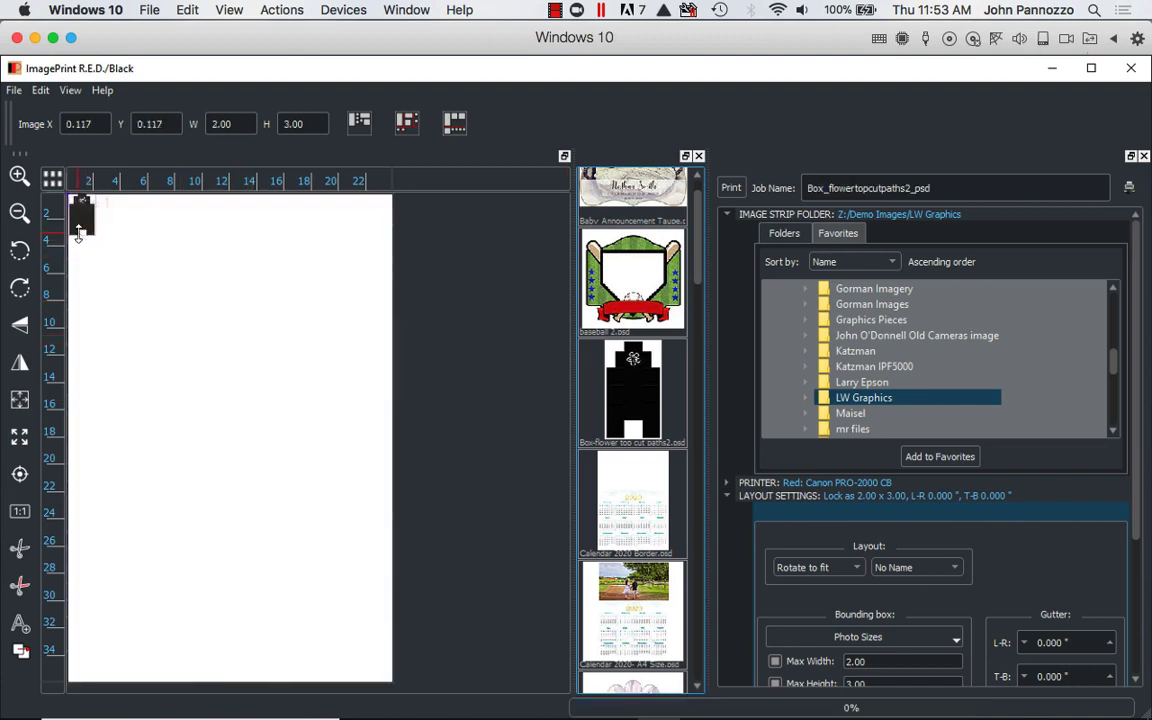
left_click_drag(82, 236, 208, 628)
left_click_drag(224, 499, 228, 515)
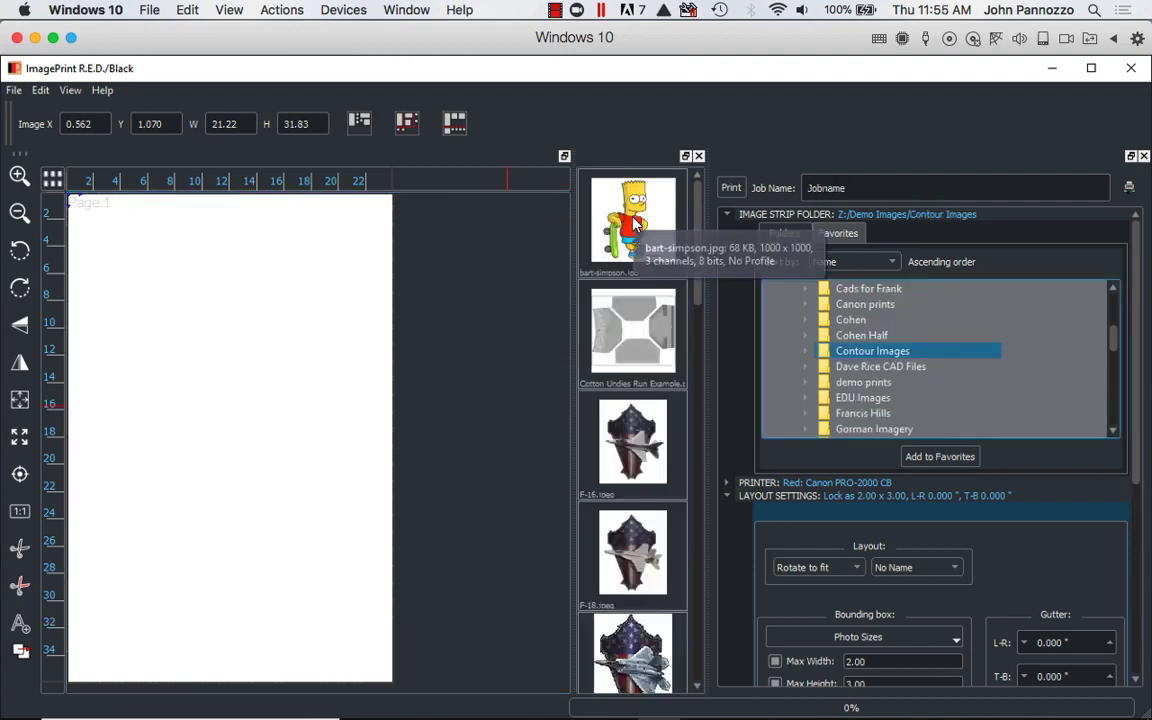
Step: Place FrogMod.tif from the Contour Images folder upright on the page, at about 16.08 x 12.69 inches
scroll(635, 225, "down", 3)
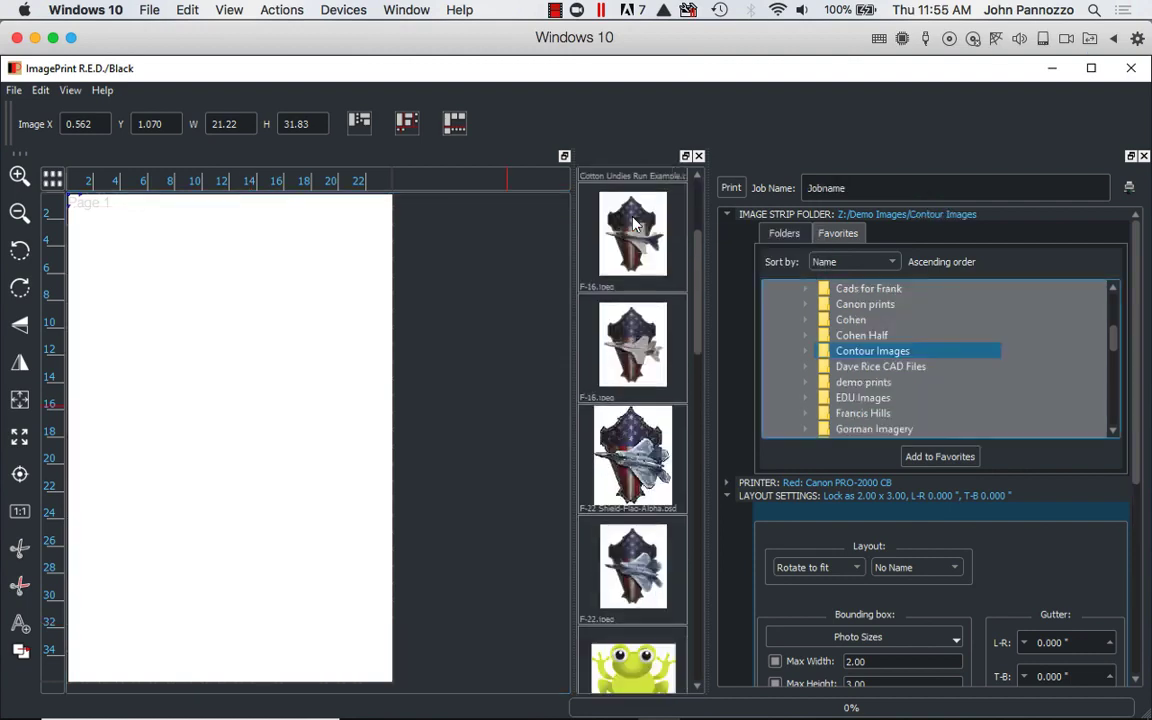
scroll(635, 225, "down", 3)
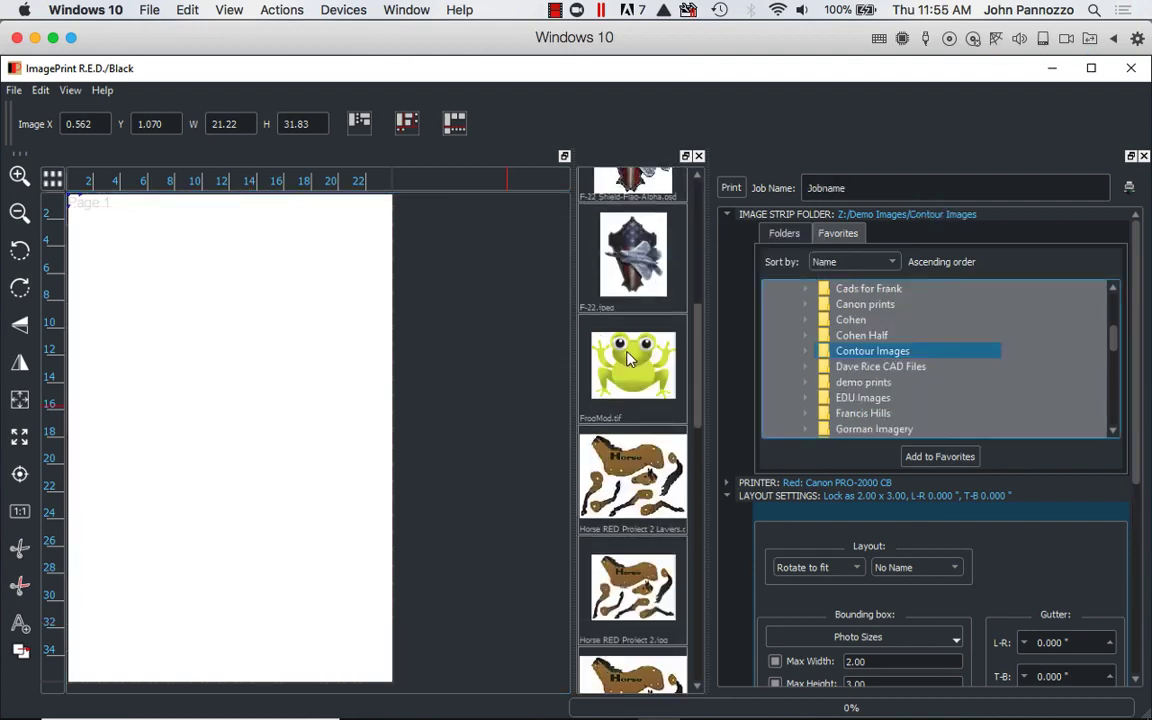
left_click_drag(630, 362, 221, 339)
left_click(20, 286)
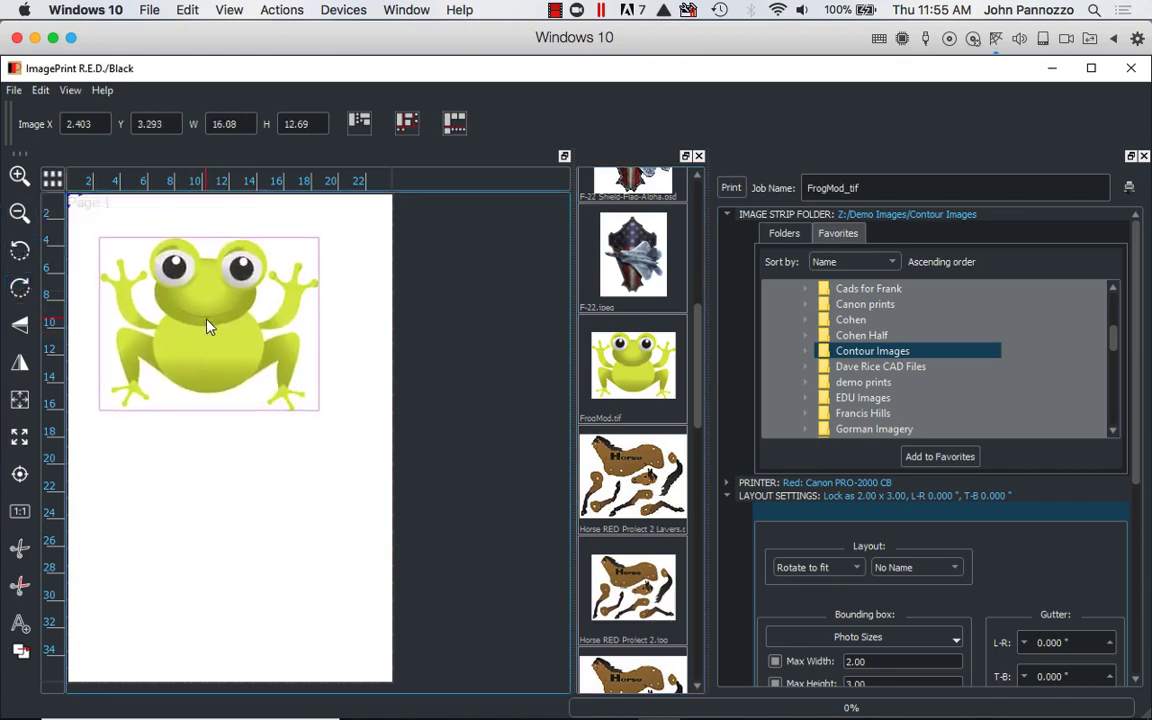
Step: Trace the frog's outline in Contouring with the Contour type and close the contour window
right_click(208, 327)
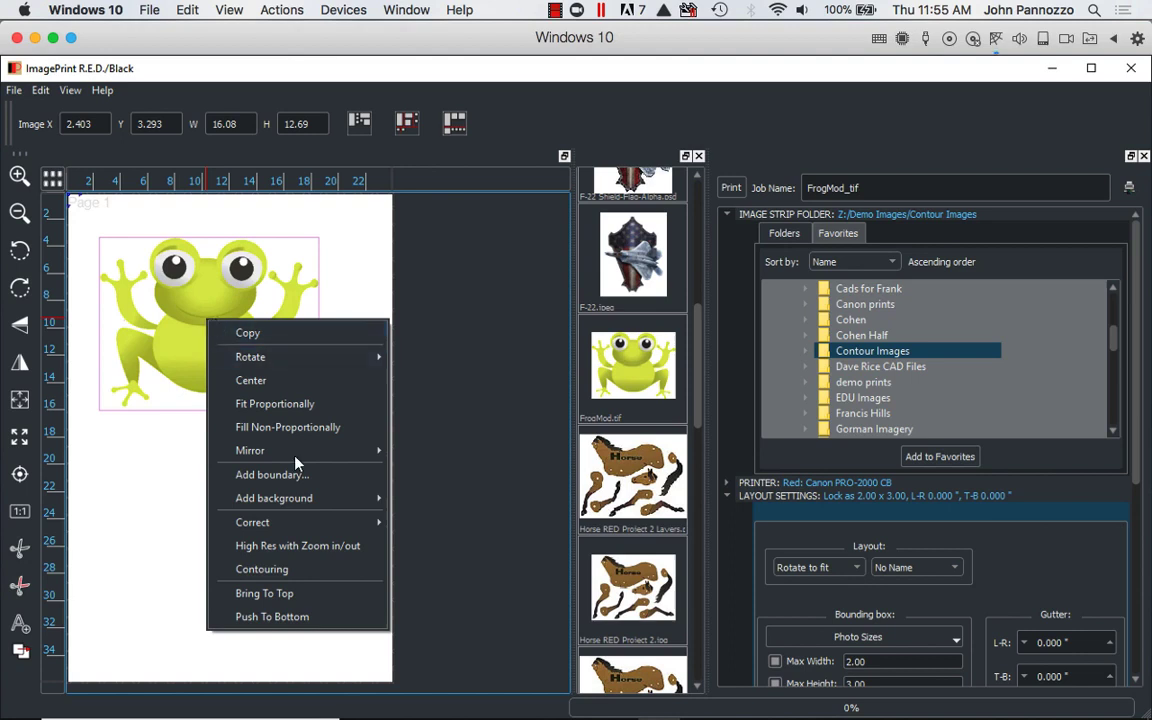
left_click(261, 570)
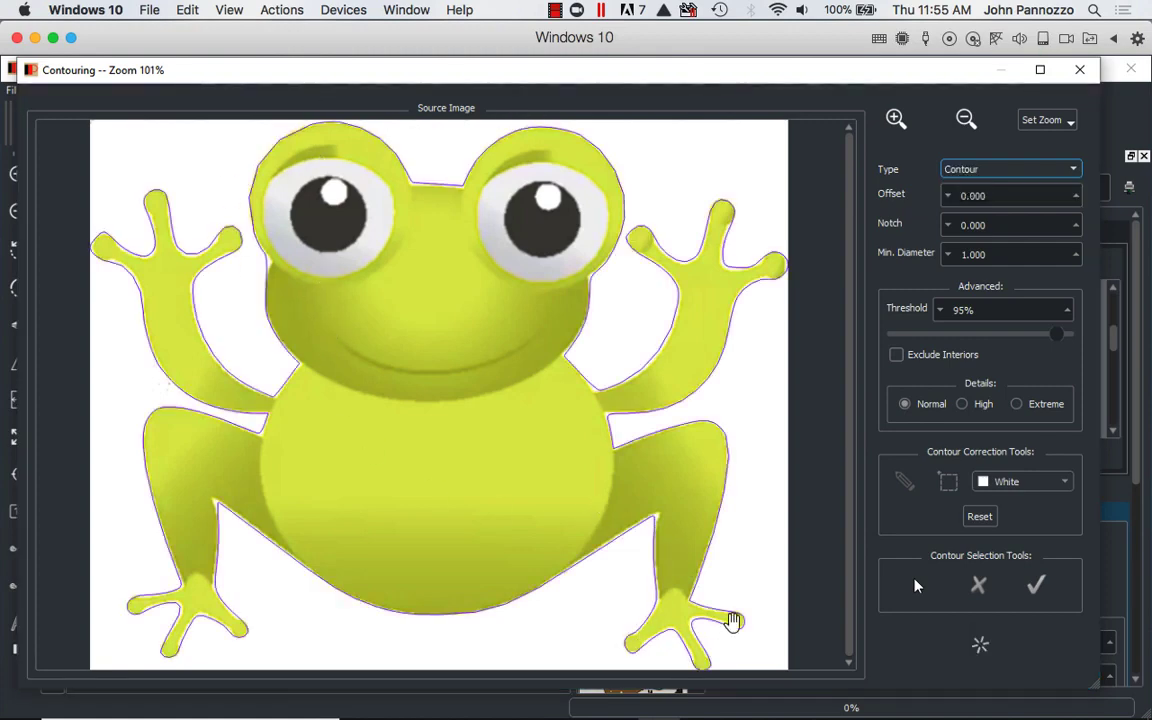
left_click(1080, 71)
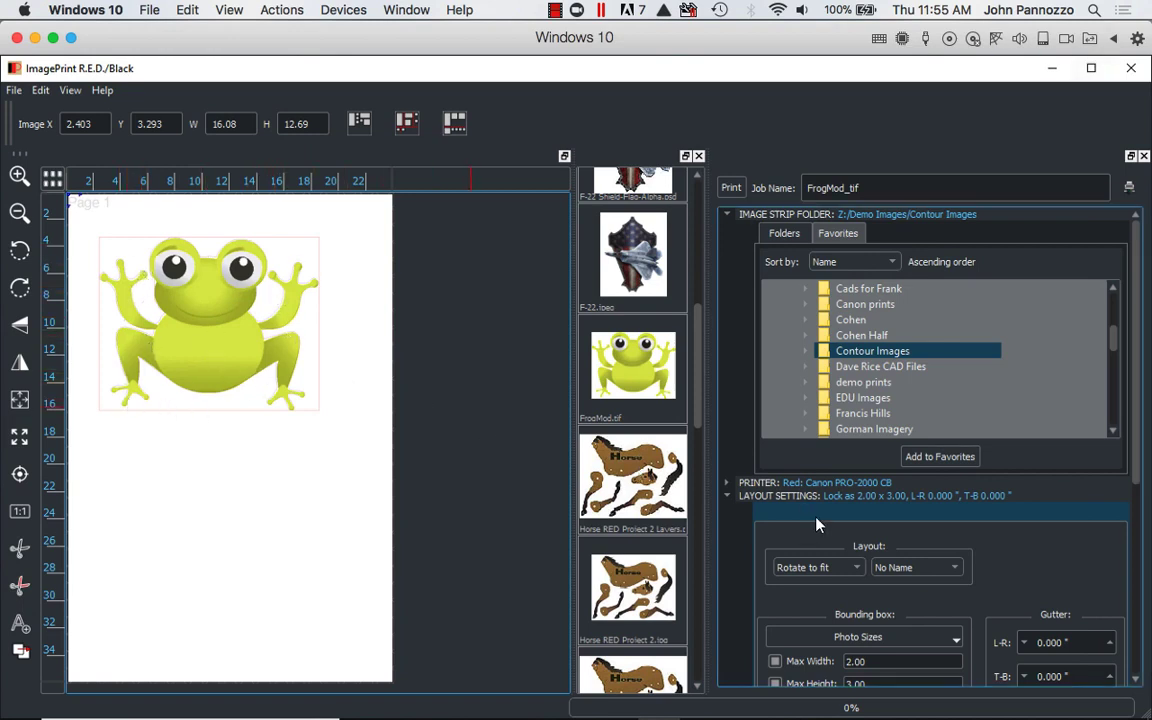
Step: Turn off Blind Cutting and move the frog near the page's upper-left corner, at about X 1.768, Y 1.578
scroll(734, 464, "down", 5)
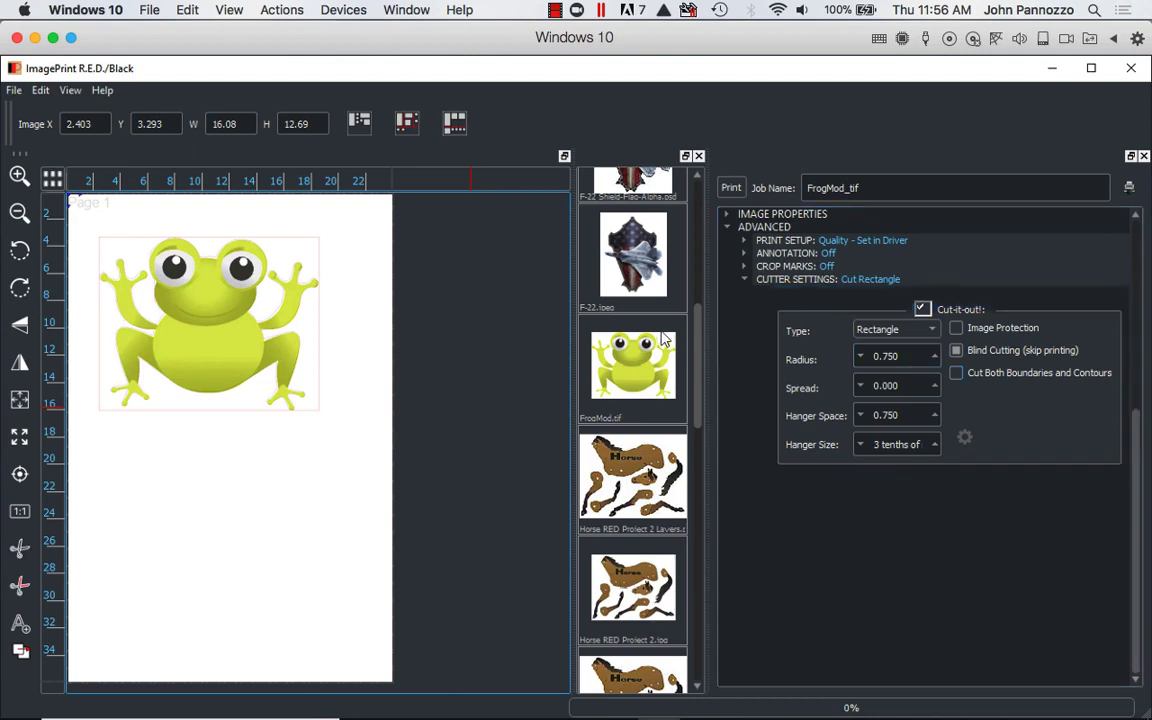
left_click(957, 352)
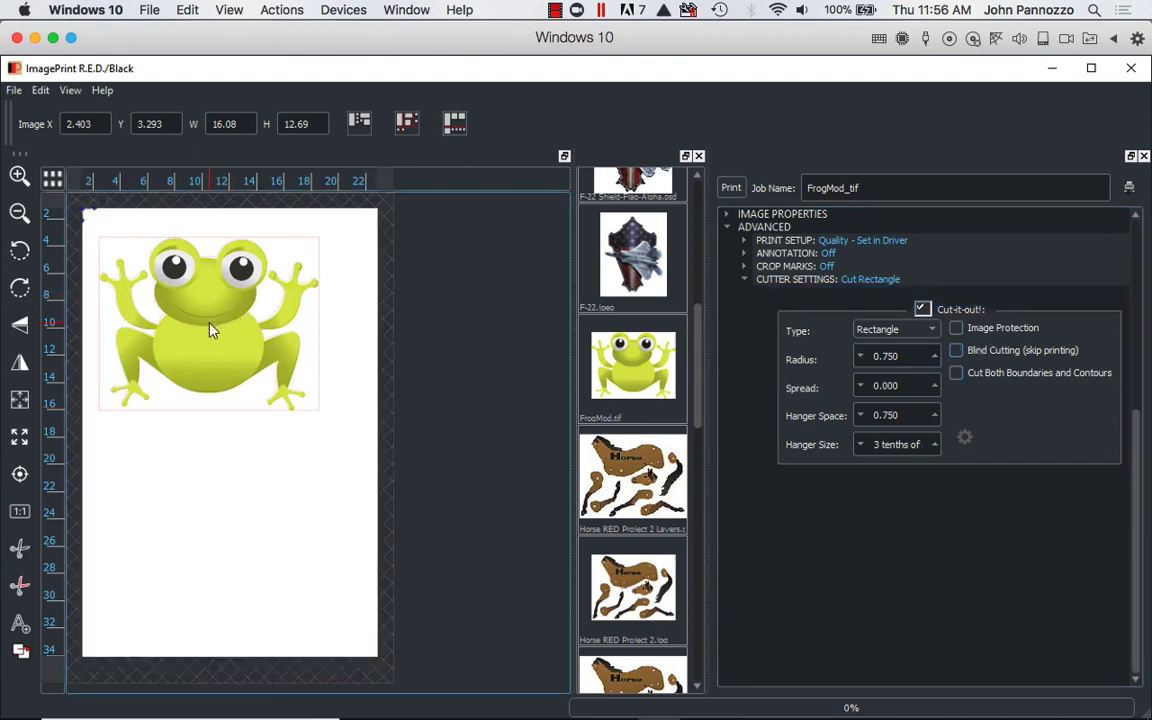
left_click_drag(206, 322, 197, 305)
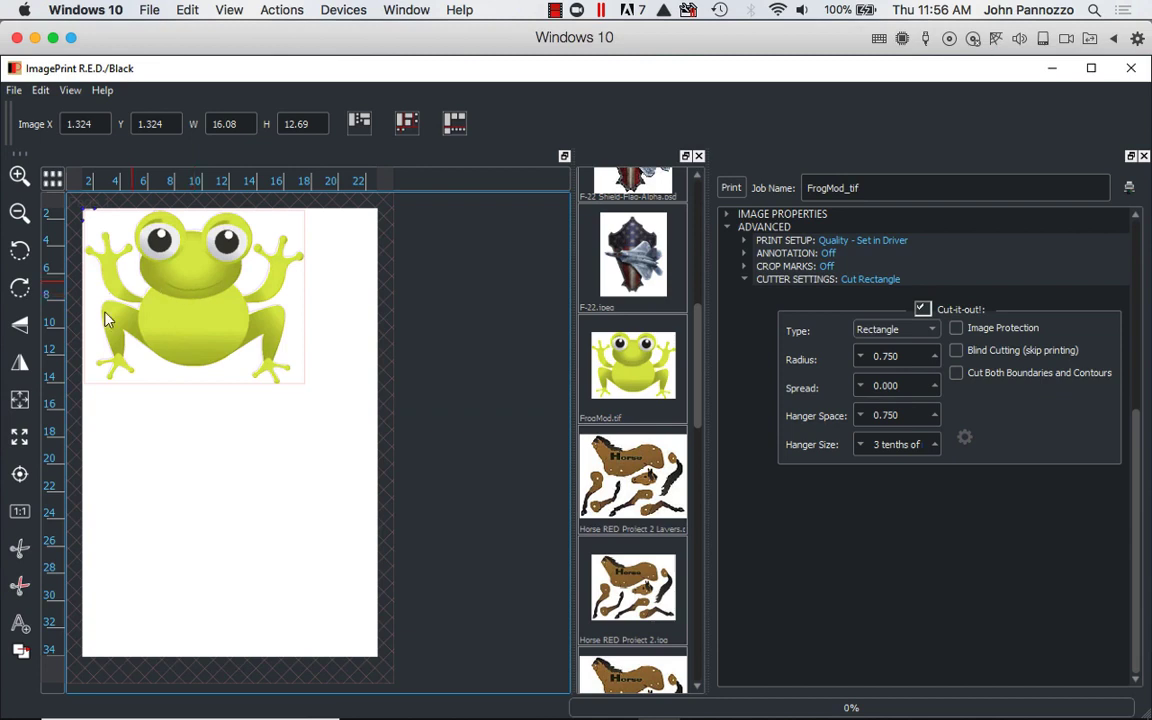
mouse_move(211, 305)
left_mouse_down()
mouse_move(200, 316)
mouse_move(226, 318)
left_mouse_up()
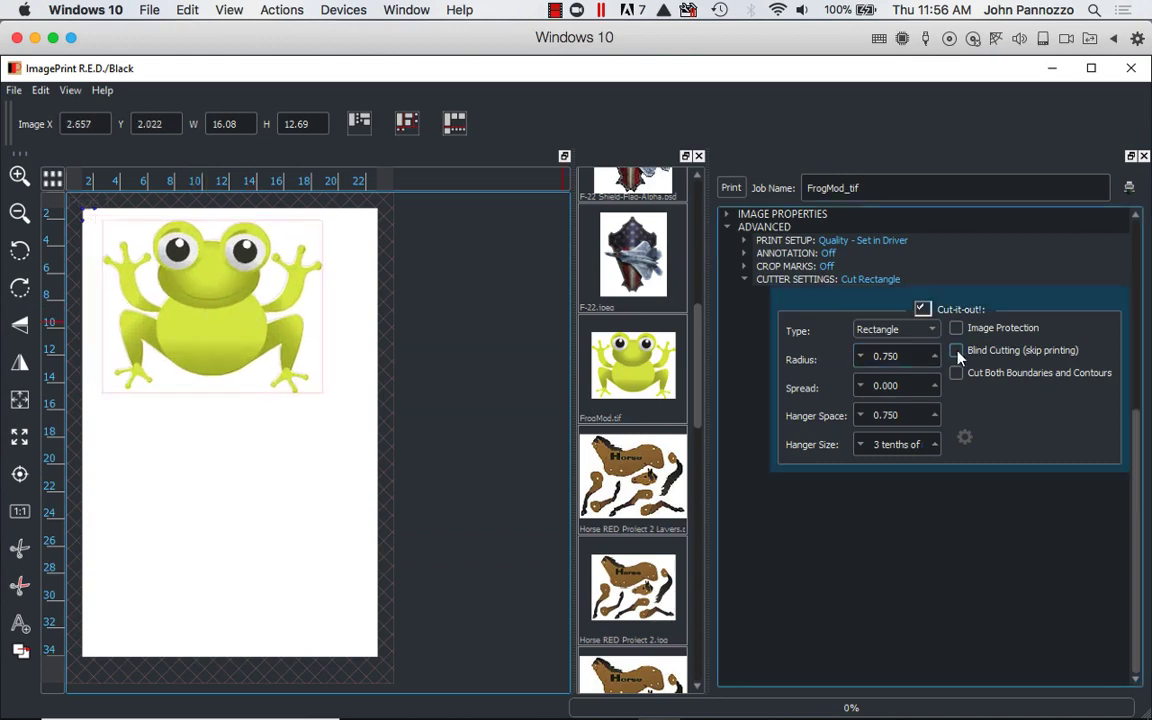
left_click_drag(232, 308, 218, 303)
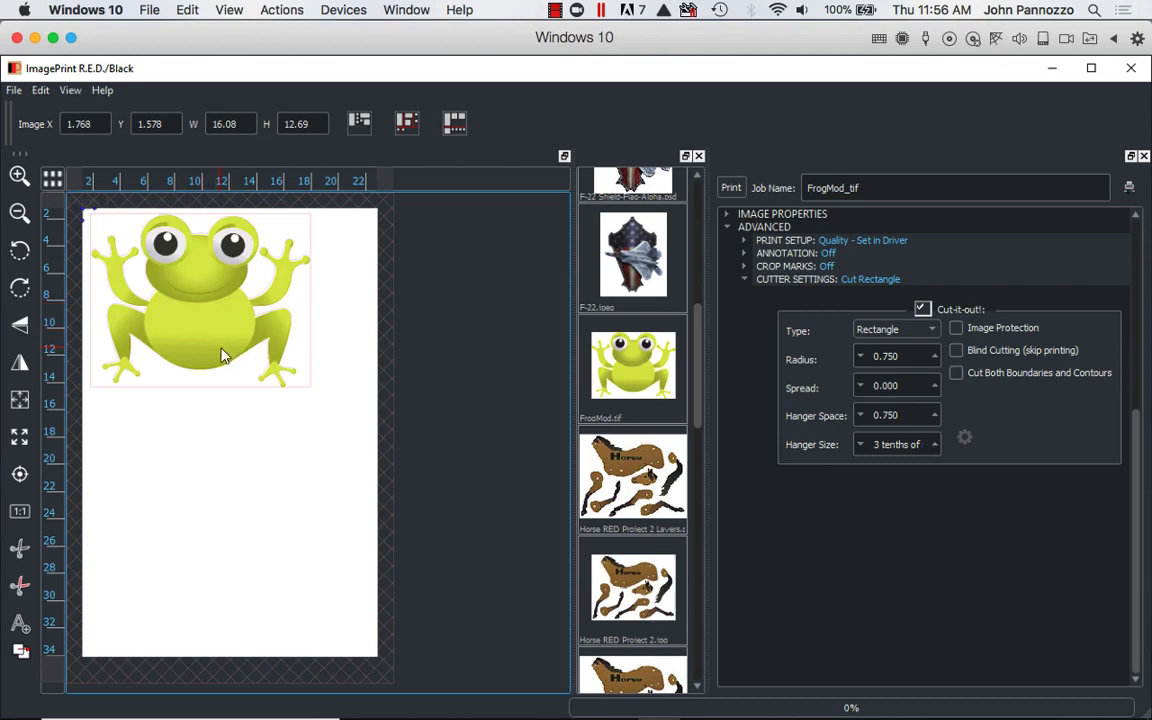
Step: Shrink the frog to about 4.09 x 3.23 inches and tile it 5 by 5 while trying Cut Both Boundaries and Contours
left_click(957, 374)
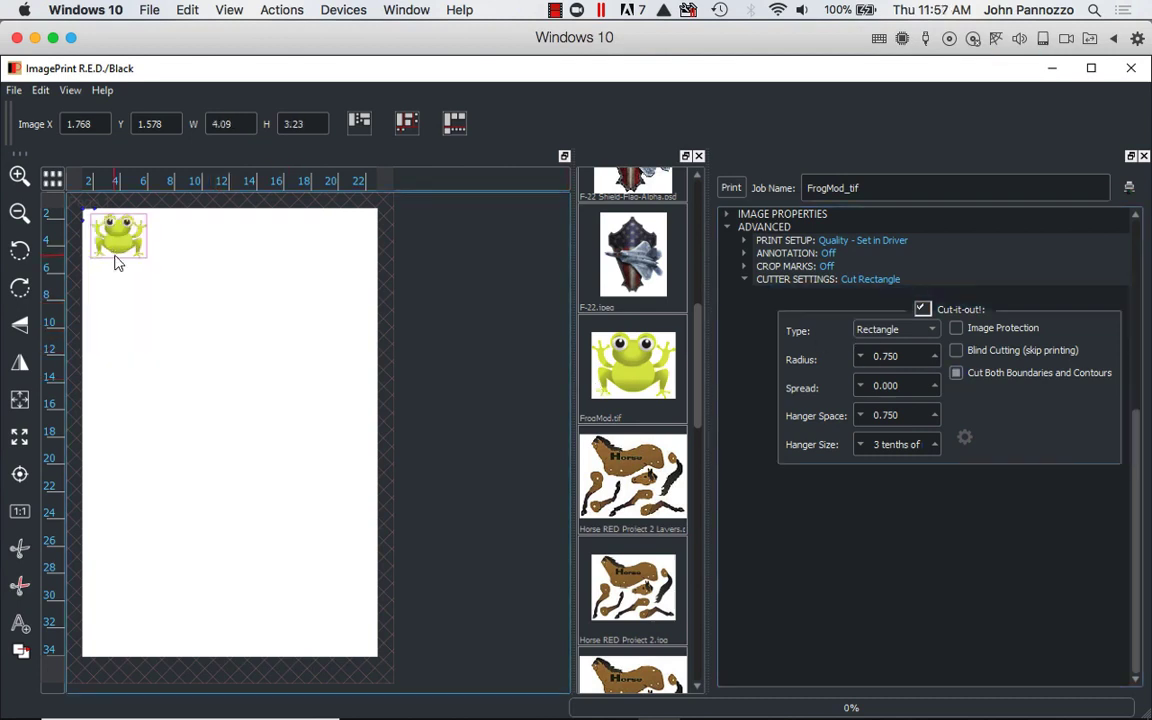
mouse_move(113, 258)
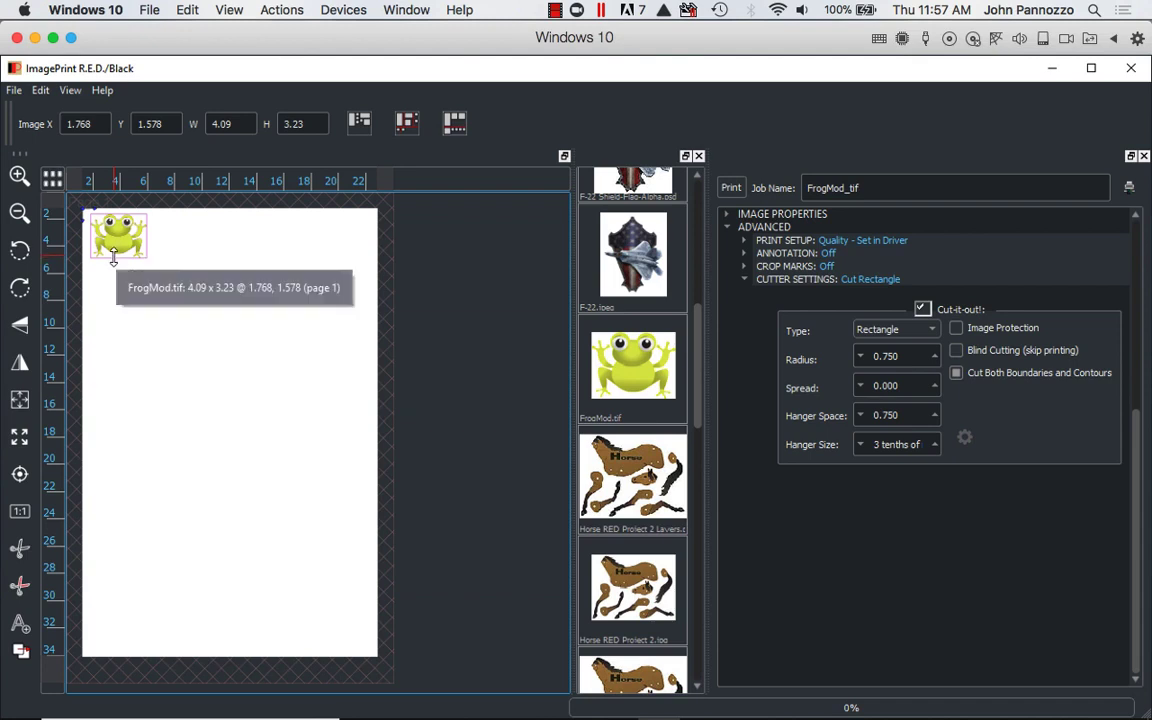
left_click_drag(113, 258, 136, 432)
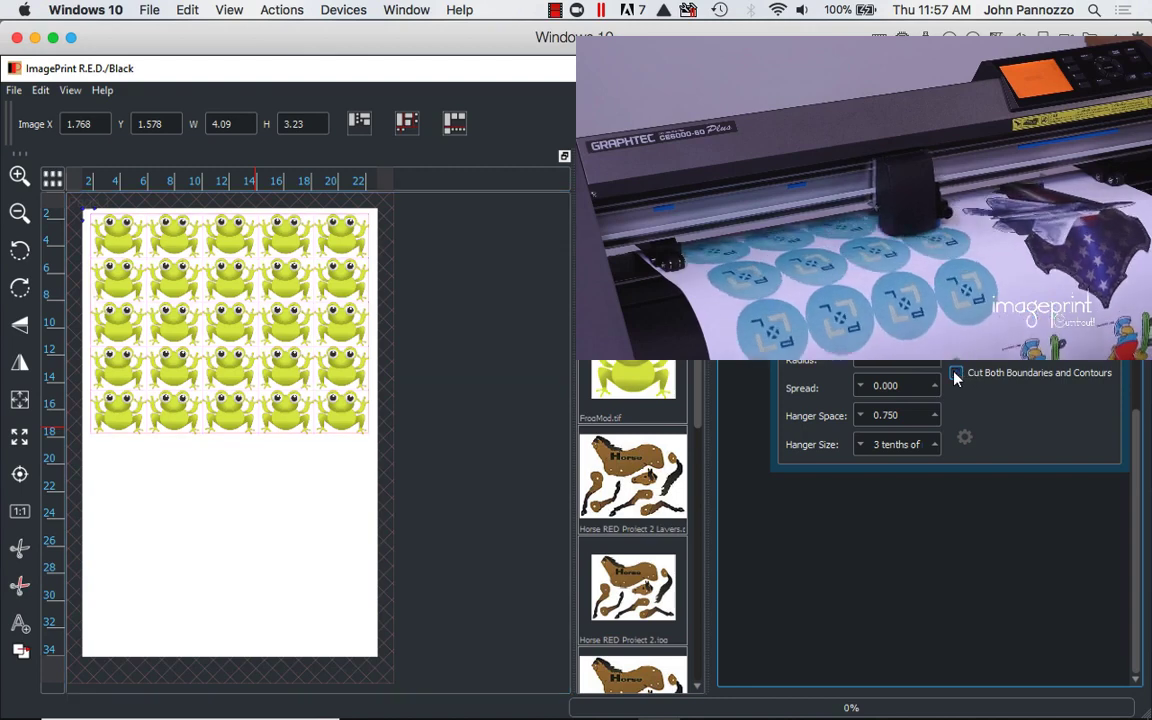
mouse_move(143, 272)
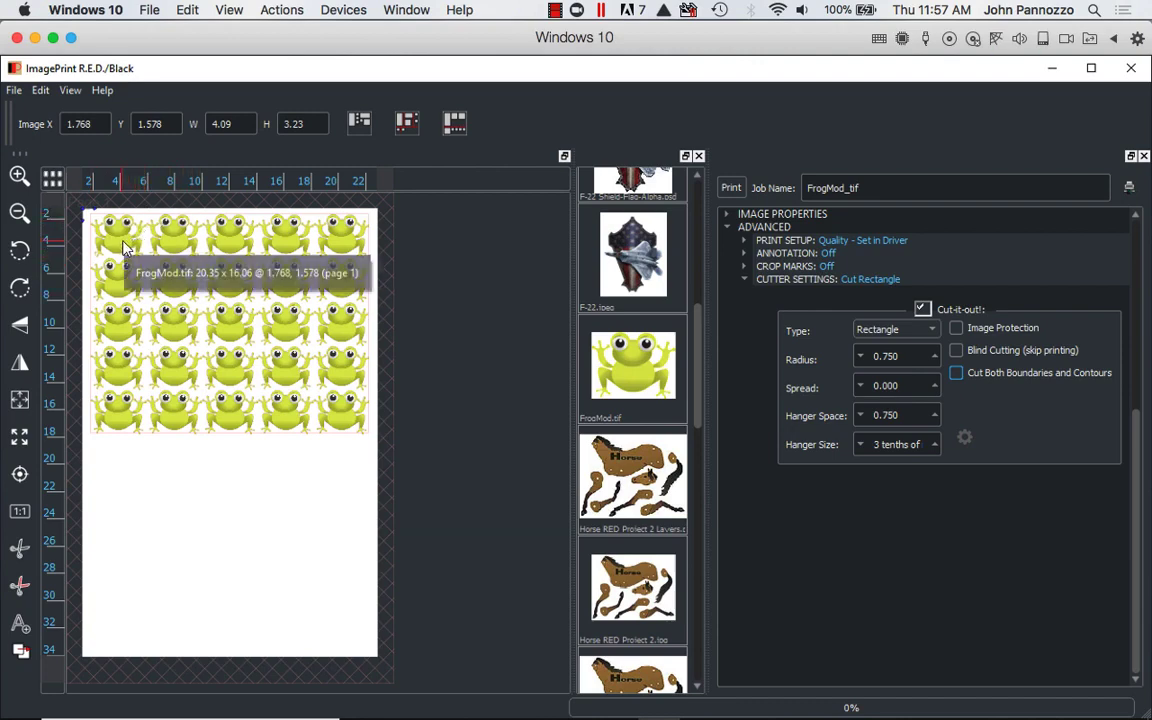
Step: Reduce the tiled frogs to a single image by setting both Step and Repeat to 1
left_click(728, 215)
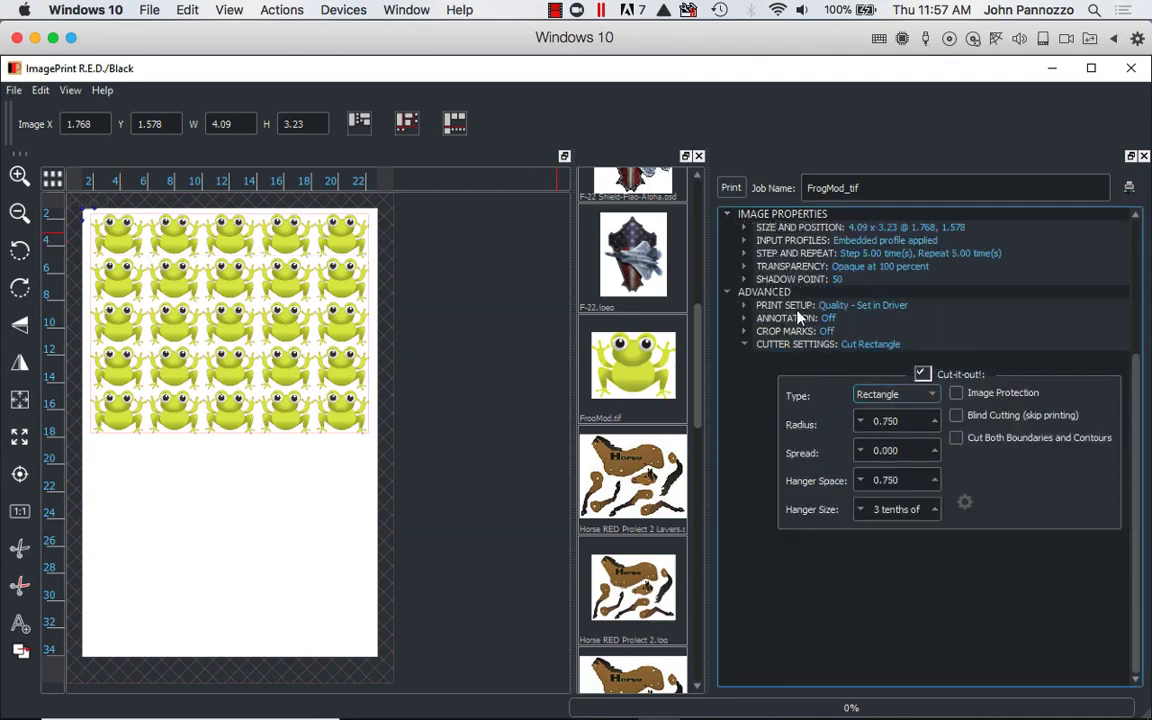
left_click(744, 253)
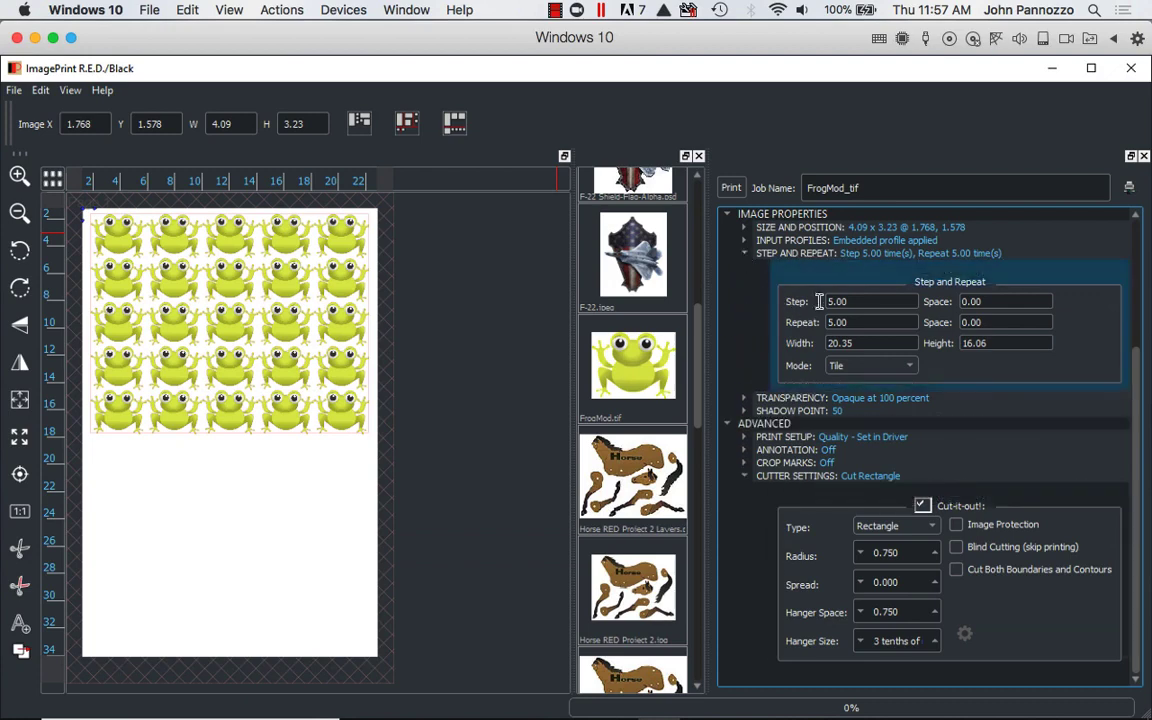
left_click_drag(853, 301, 796, 304)
type("1")
key("Tab")
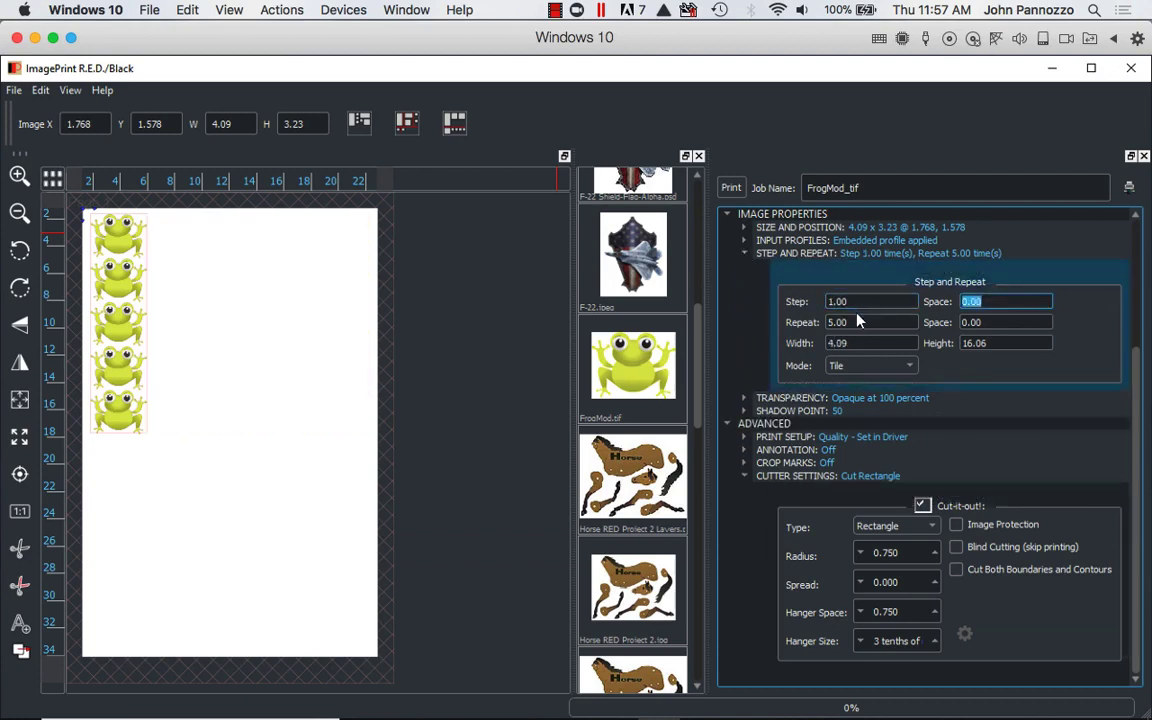
left_click(843, 322)
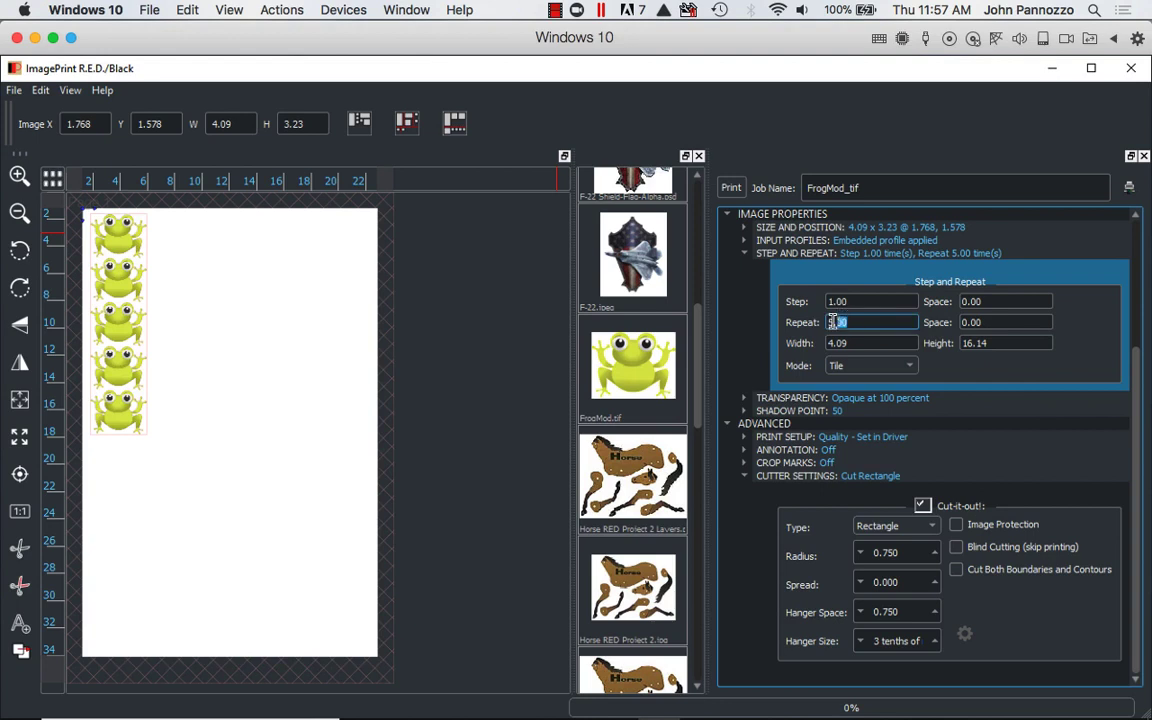
left_click_drag(838, 320, 818, 326)
type("1")
key("Tab")
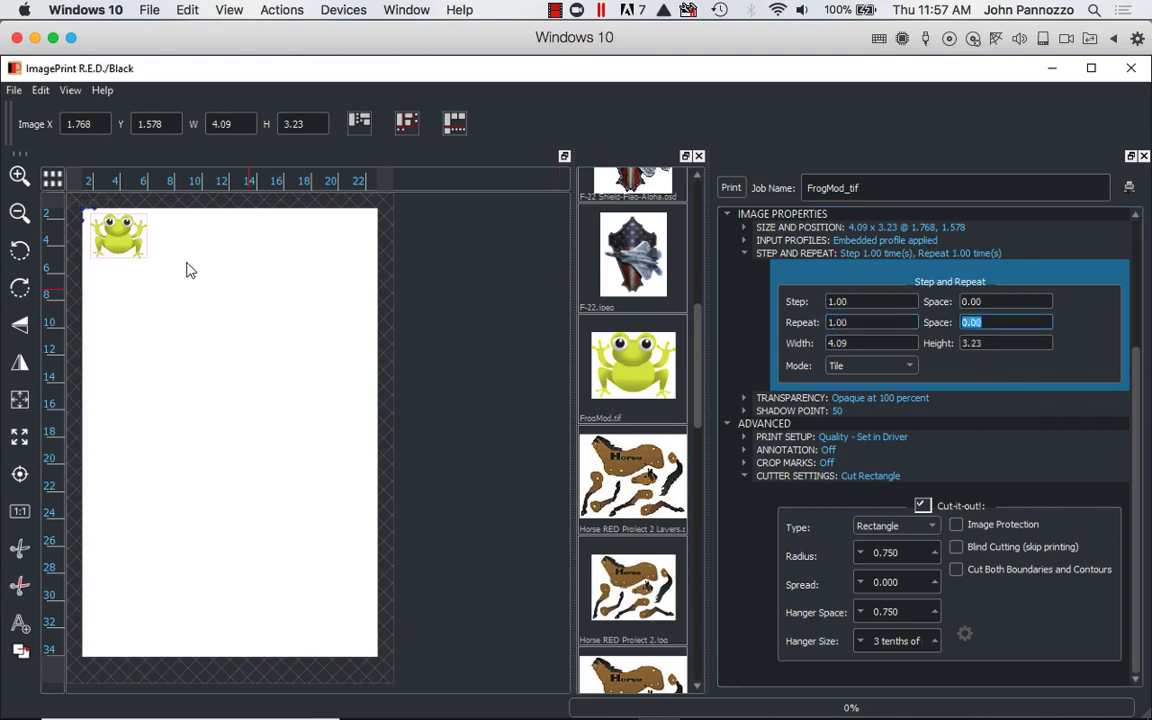
Step: Enlarge the frog to about 14.96 x 11.80 inches and try the Cut Both Boundaries and Contours option
left_click_drag(116, 266, 172, 382)
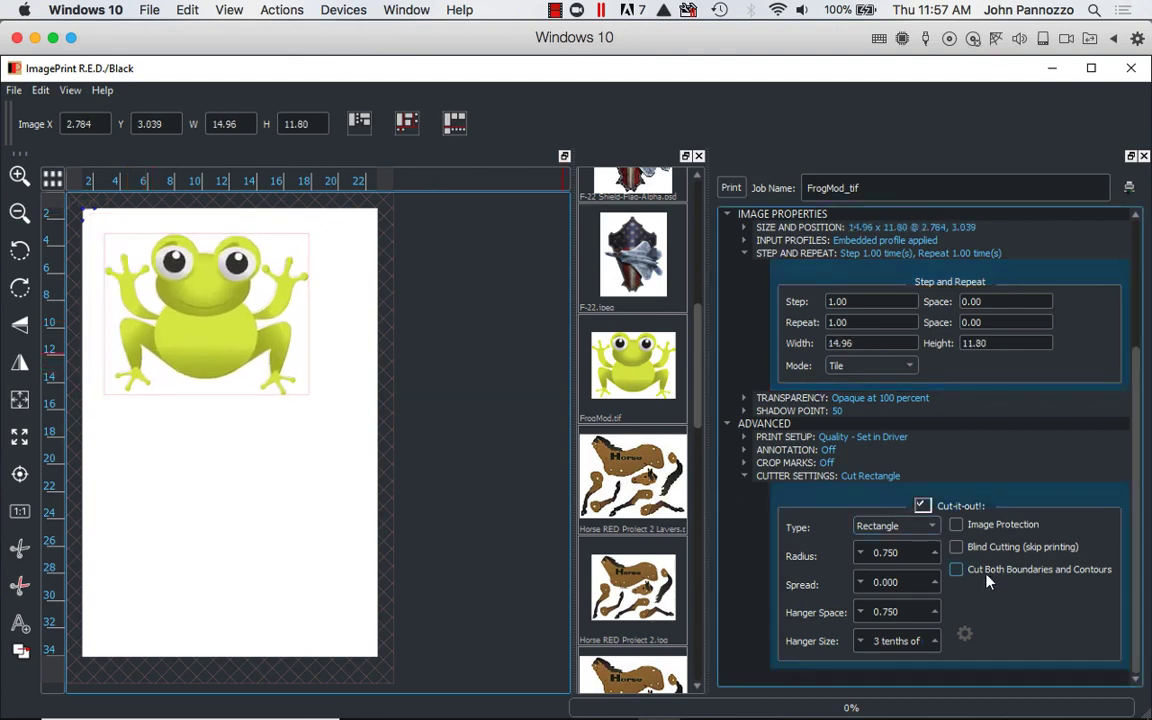
left_click(957, 570)
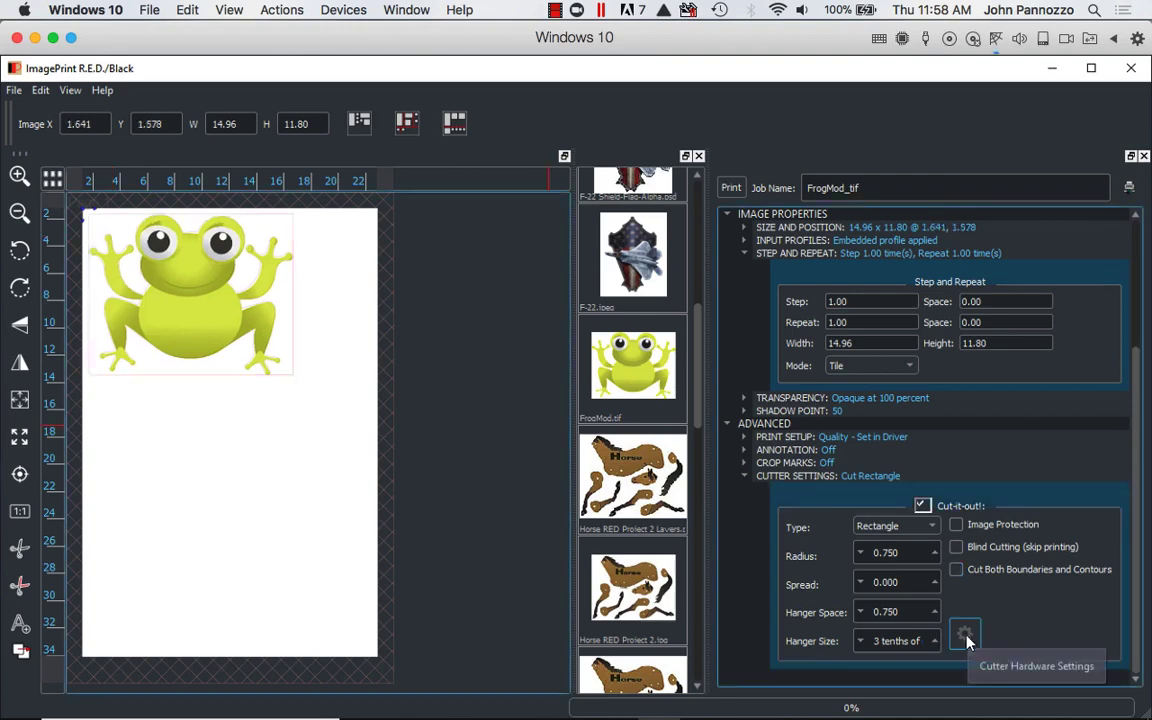
Step: Set the cutter hardware model to Graphtec FC-8600 and its connection to IP-address
left_click(966, 638)
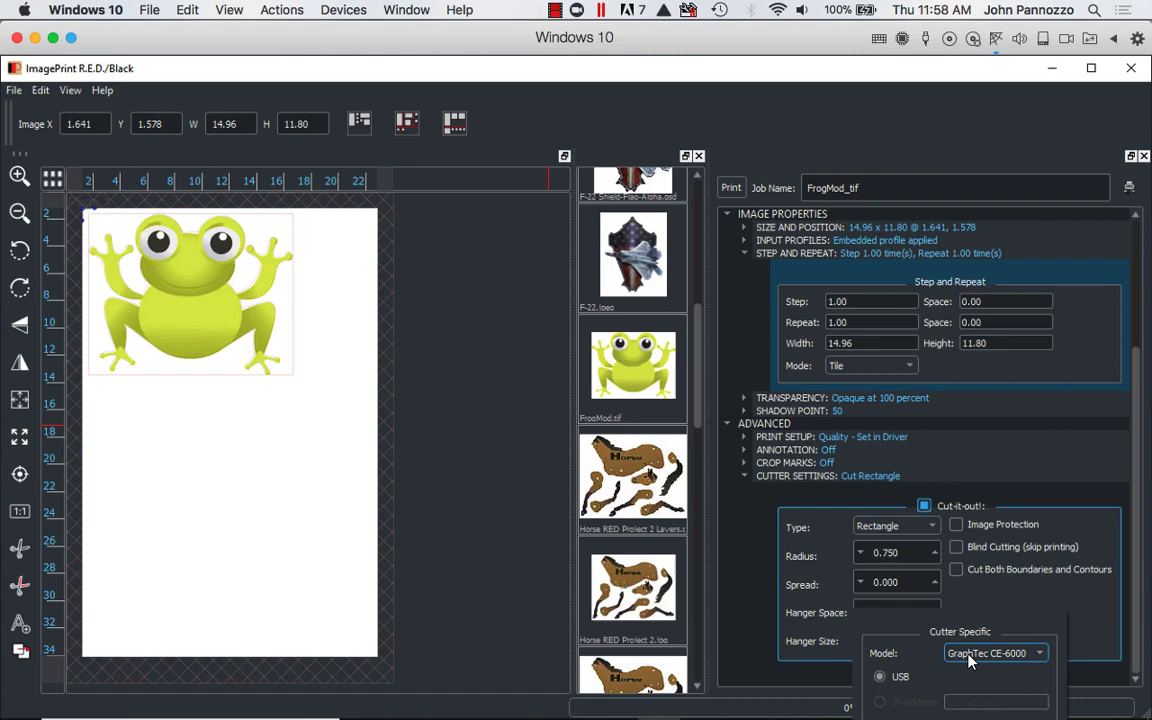
left_click(970, 654)
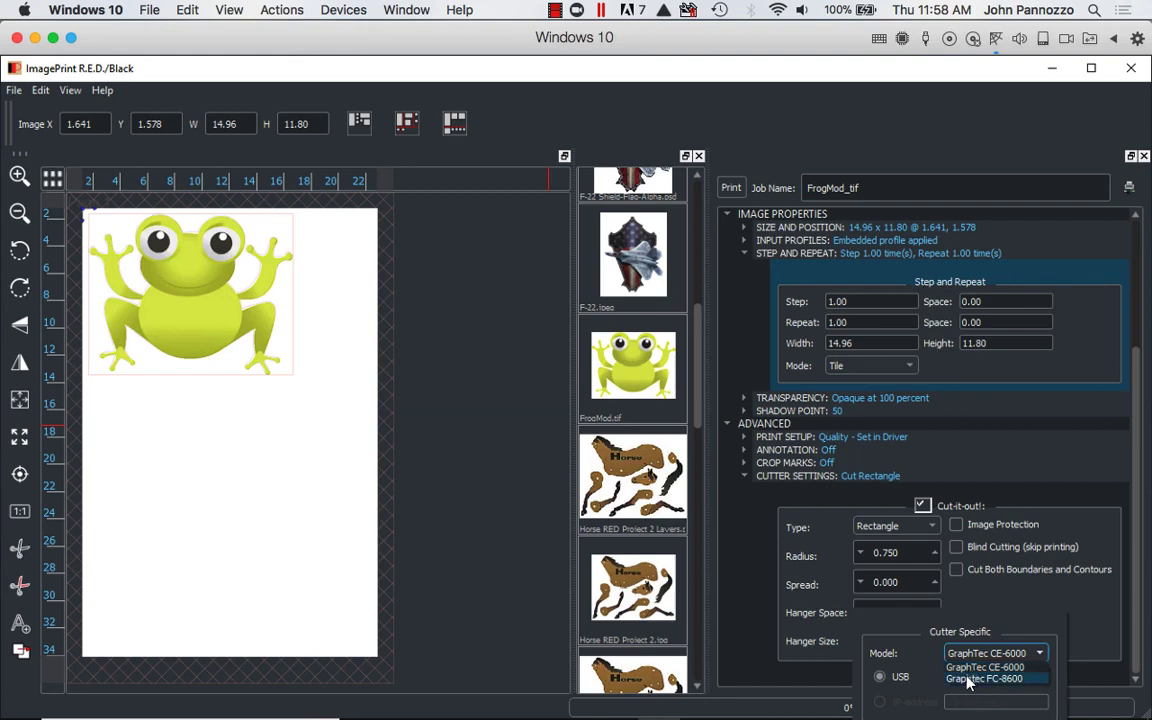
left_click(968, 680)
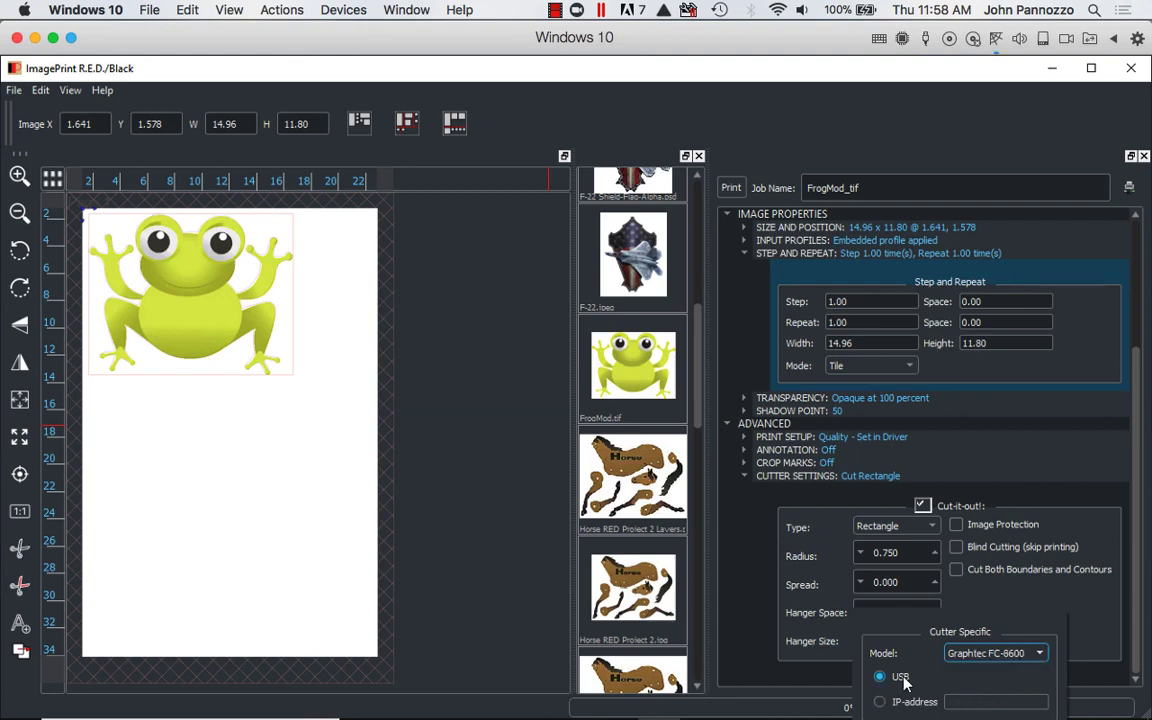
left_click(880, 703)
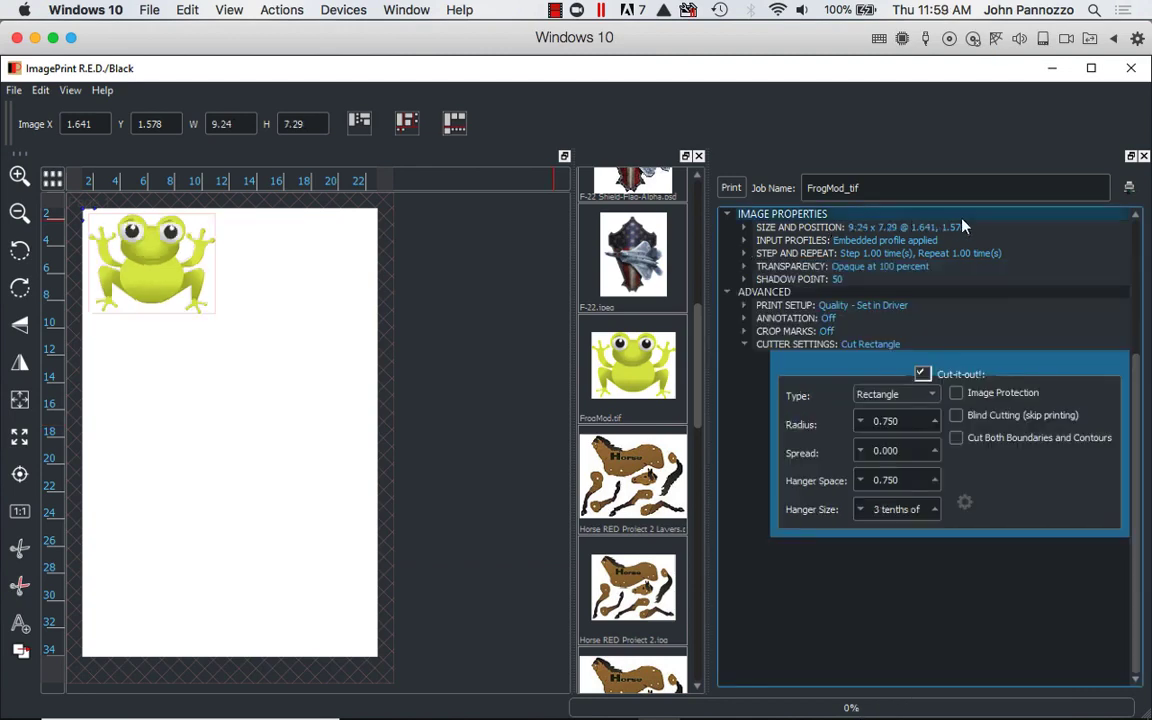
Step: Open the RedLarge print queue and look through its saved jobs to distinguish the cut jobs from the ordinary print jobs
left_click(1128, 190)
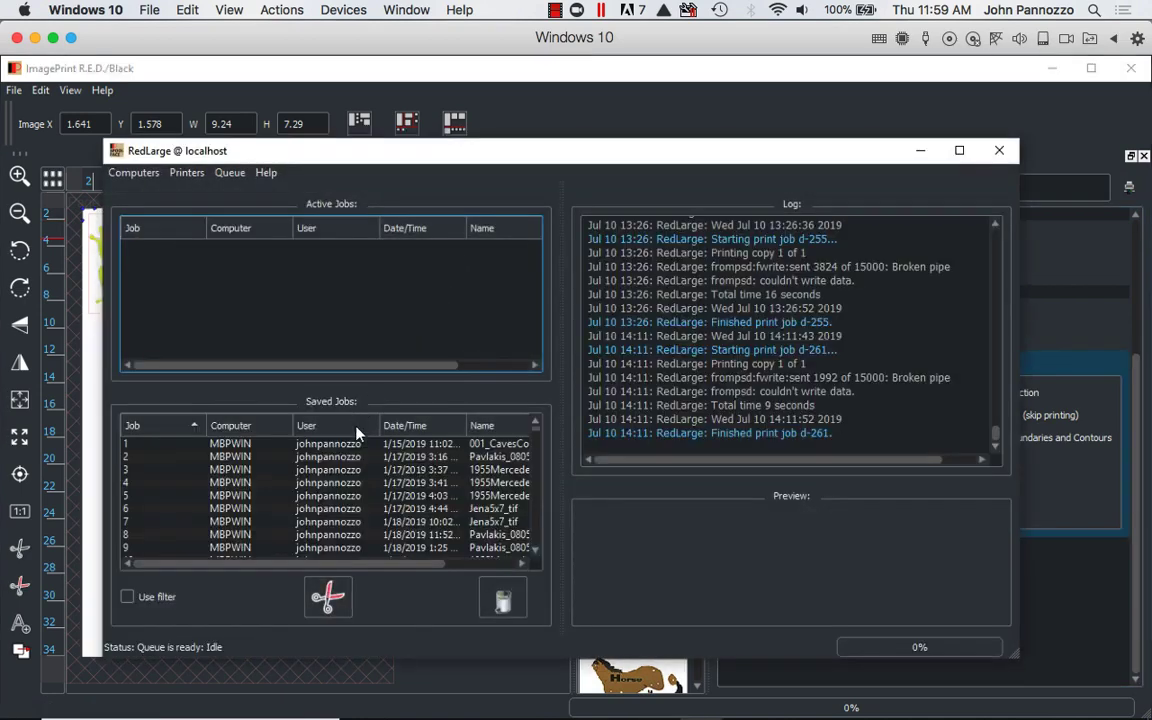
left_click(356, 482)
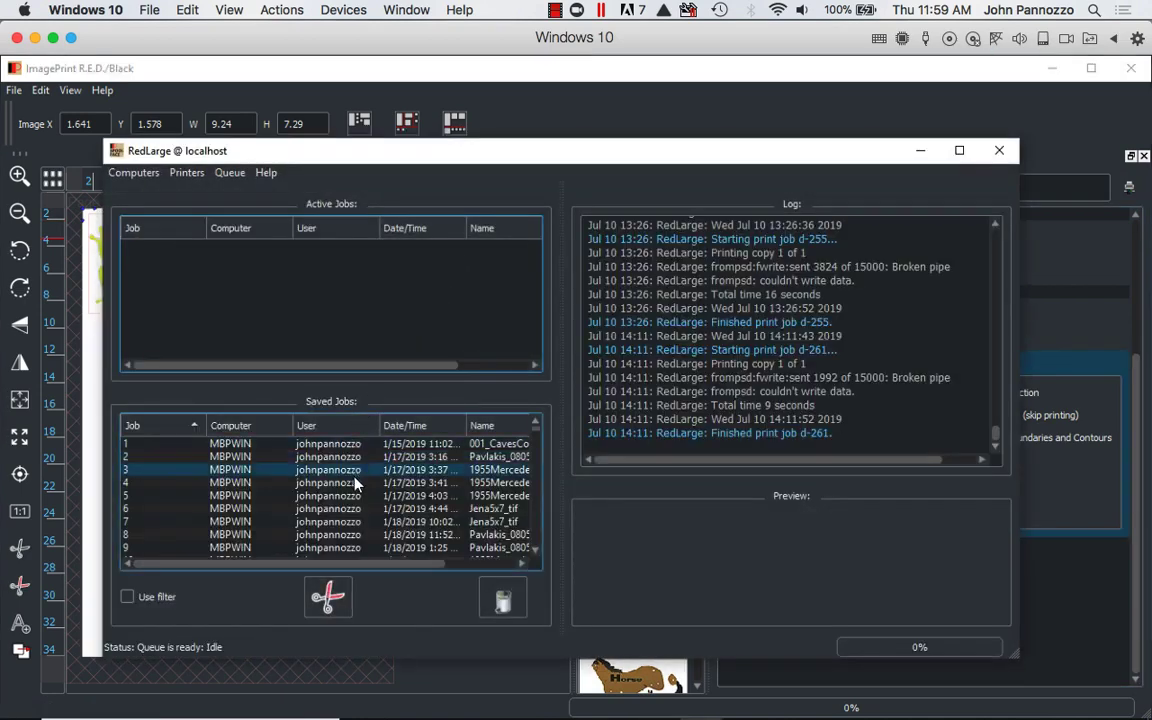
left_click(340, 496)
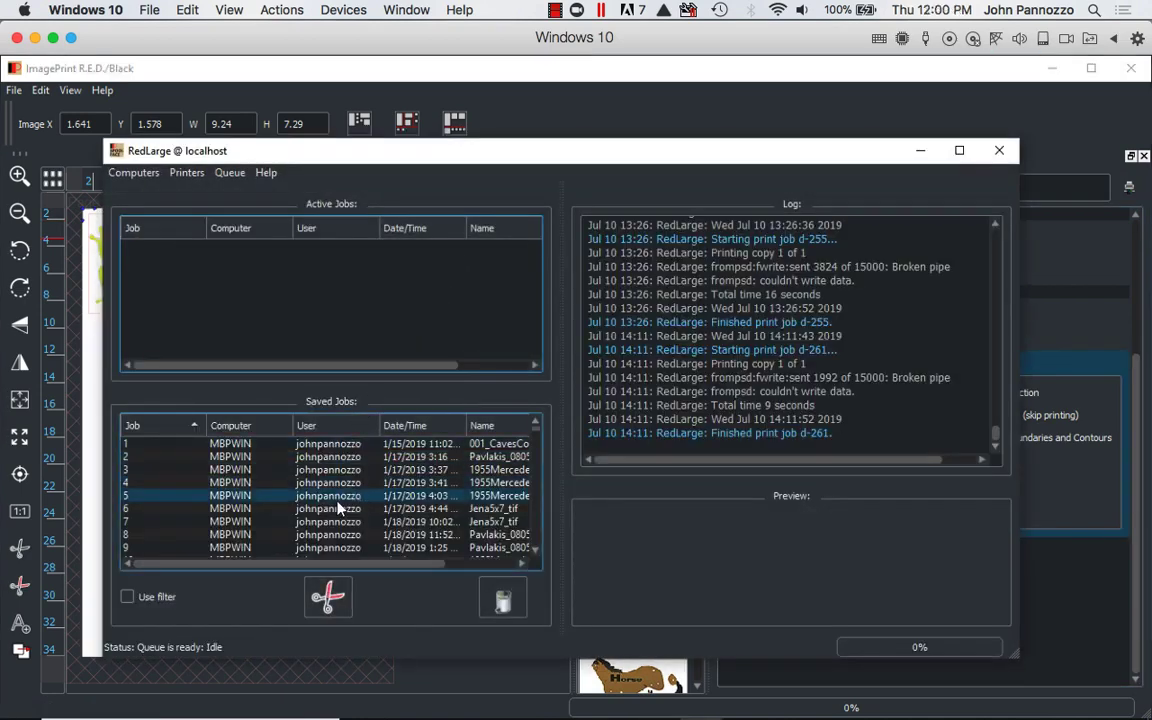
scroll(340, 508, "down", 20)
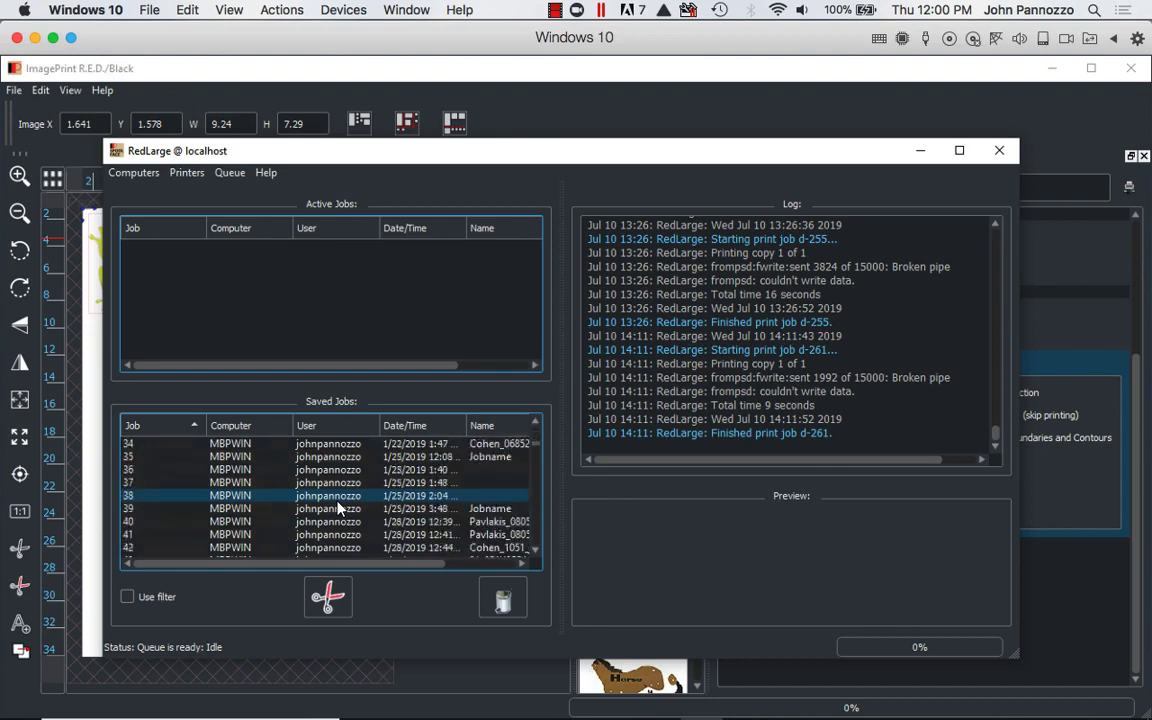
scroll(338, 508, "down", 20)
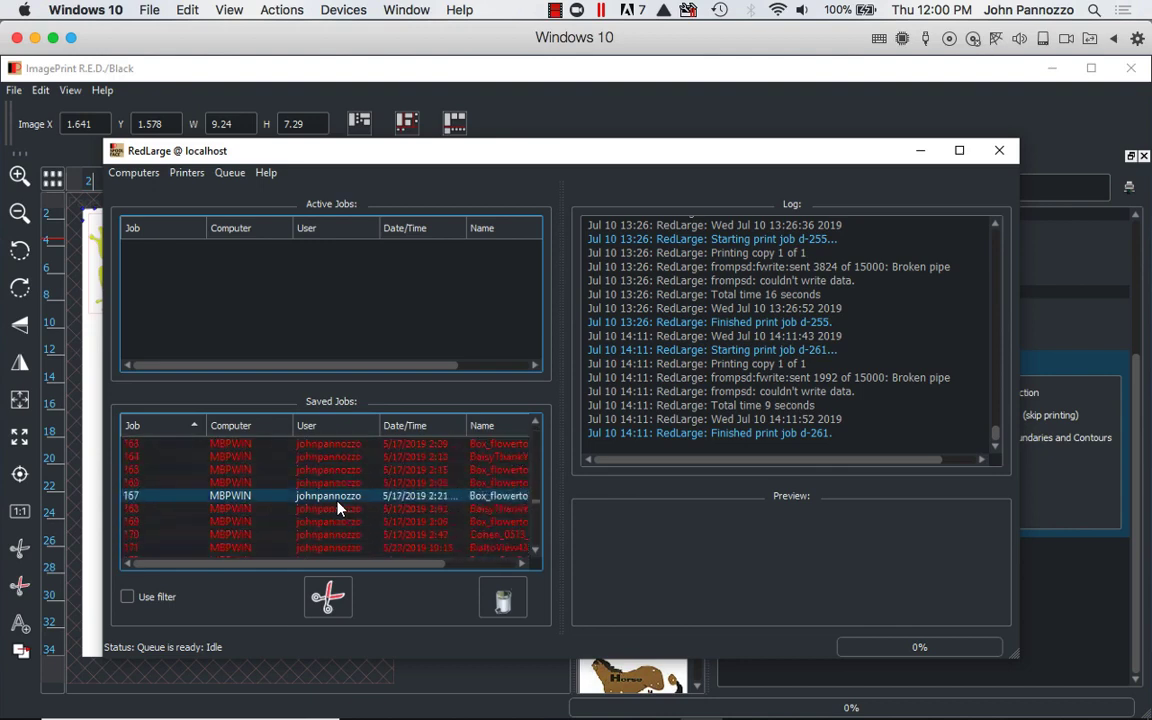
scroll(338, 508, "up", 3)
scroll(338, 508, "right", 3)
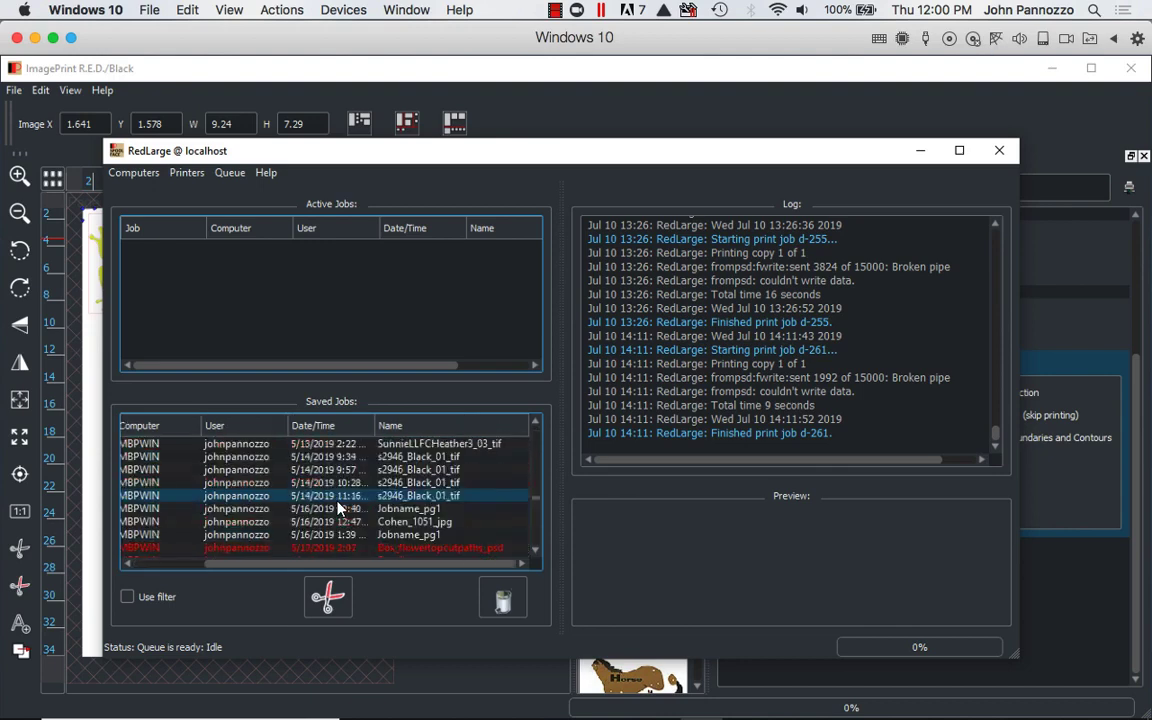
scroll(338, 508, "down", 1)
scroll(338, 508, "up", 20)
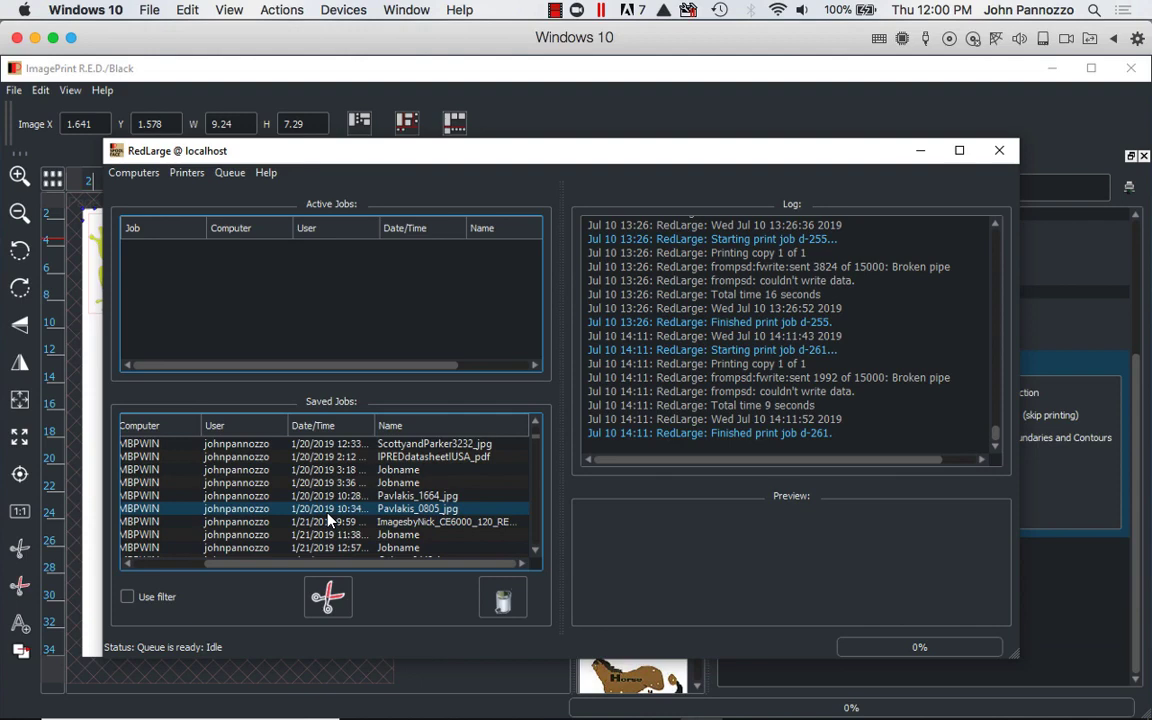
scroll(330, 520, "down", 15)
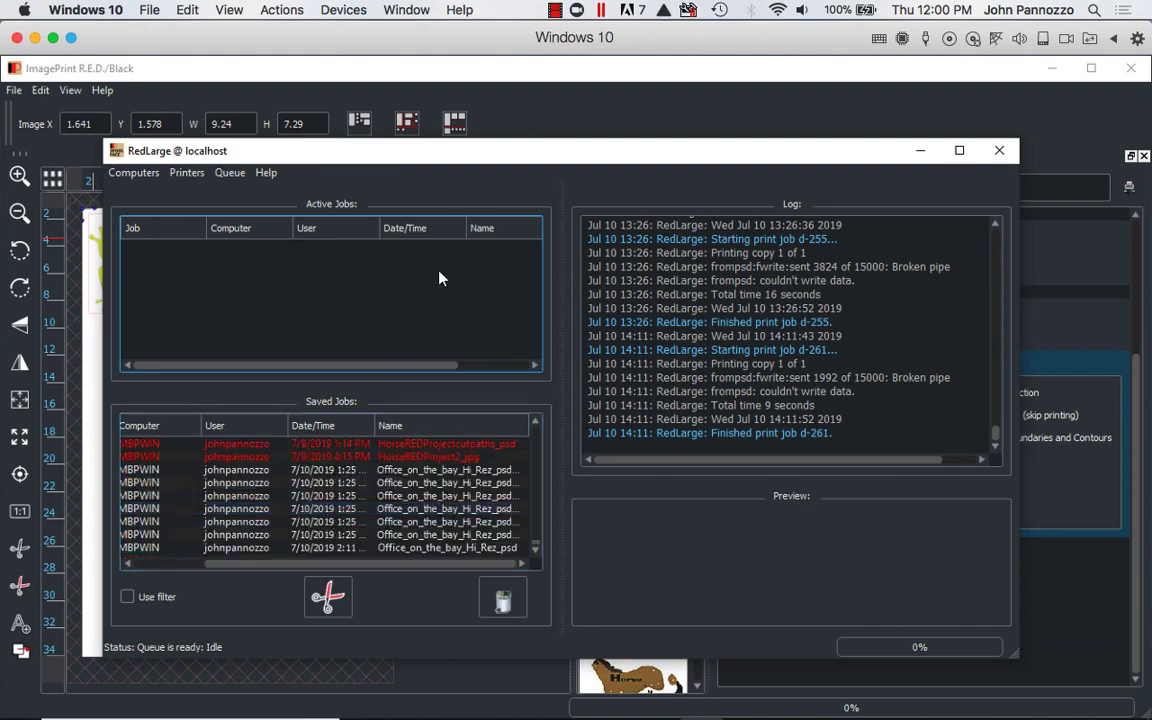
scroll(372, 468, "up", 3)
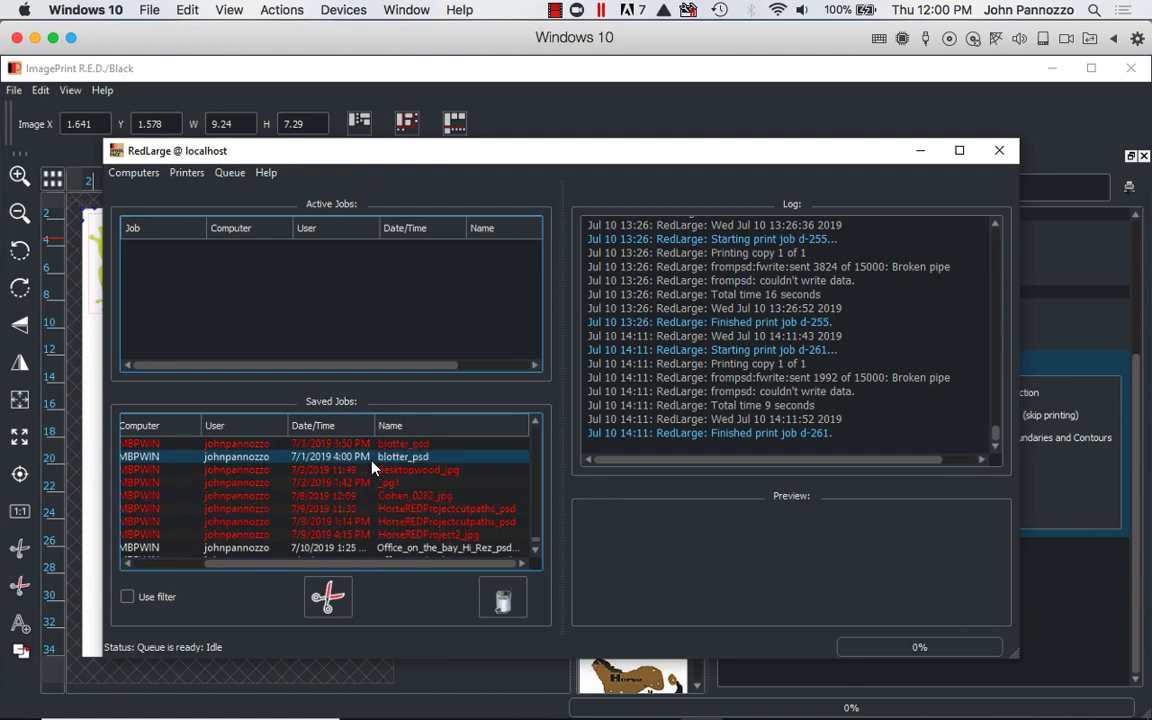
Step: Preview several saved cut jobs one after another, from HorseREDProject2_jpg and HorseREDProjectcutpaths_psd up to _pg1
left_click(340, 535)
left_click(337, 522)
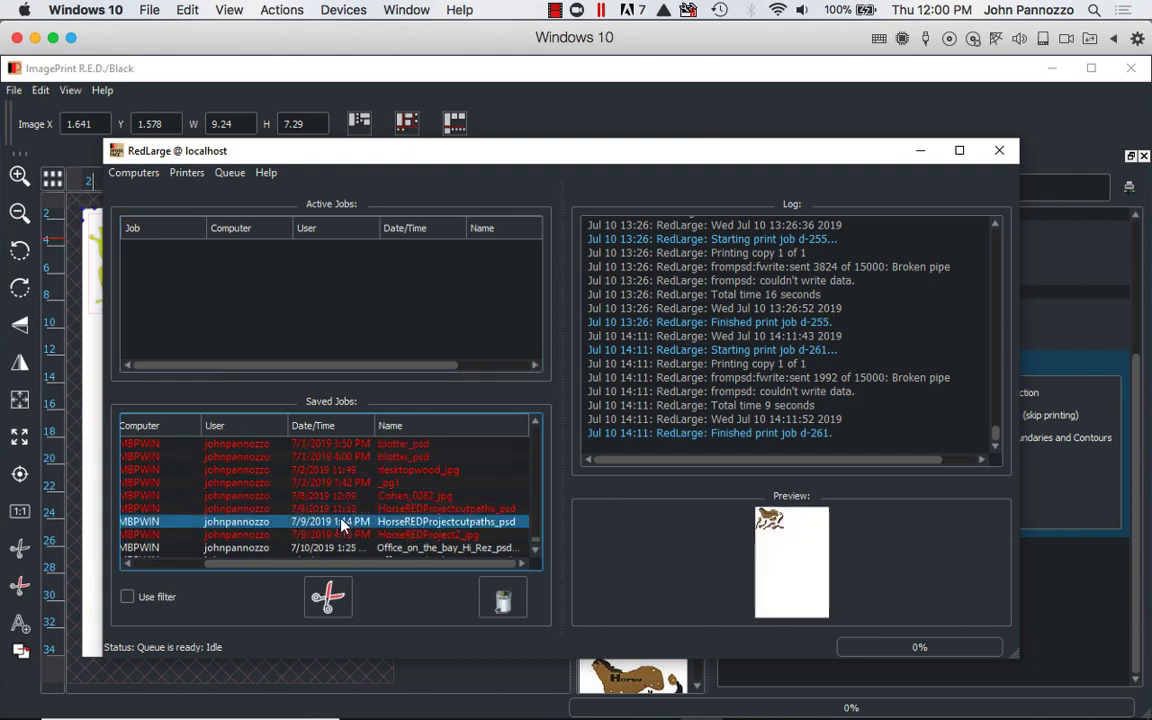
left_click(336, 510)
left_click(336, 497)
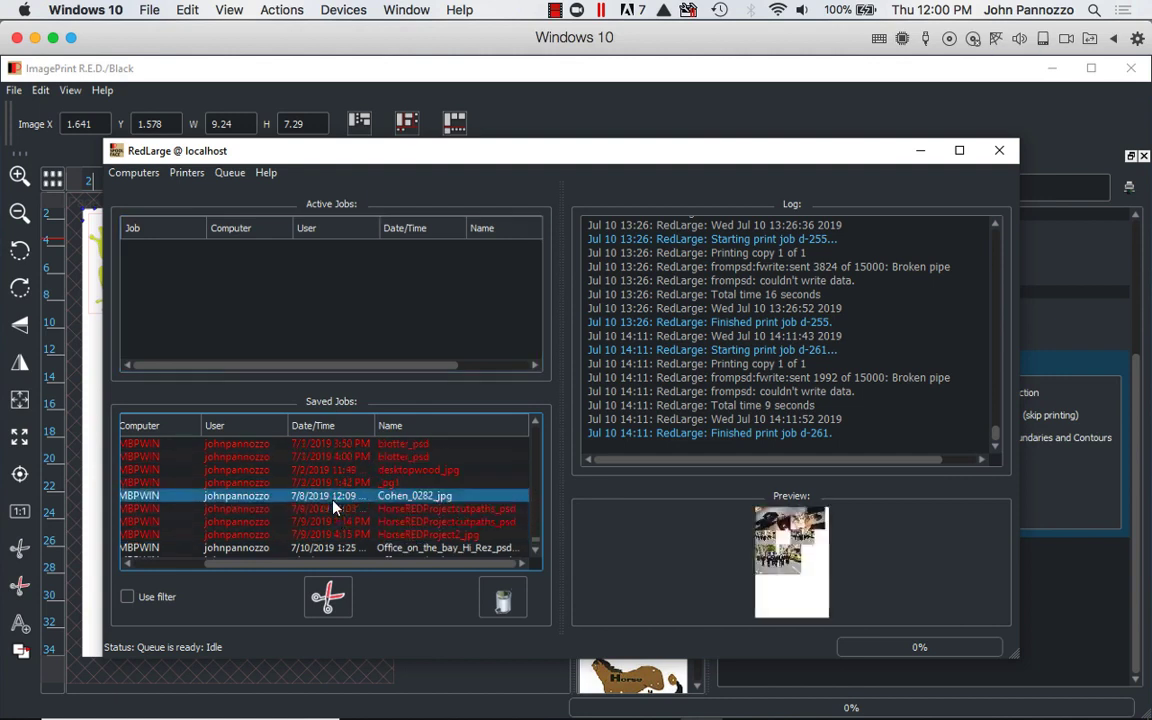
left_click(335, 486)
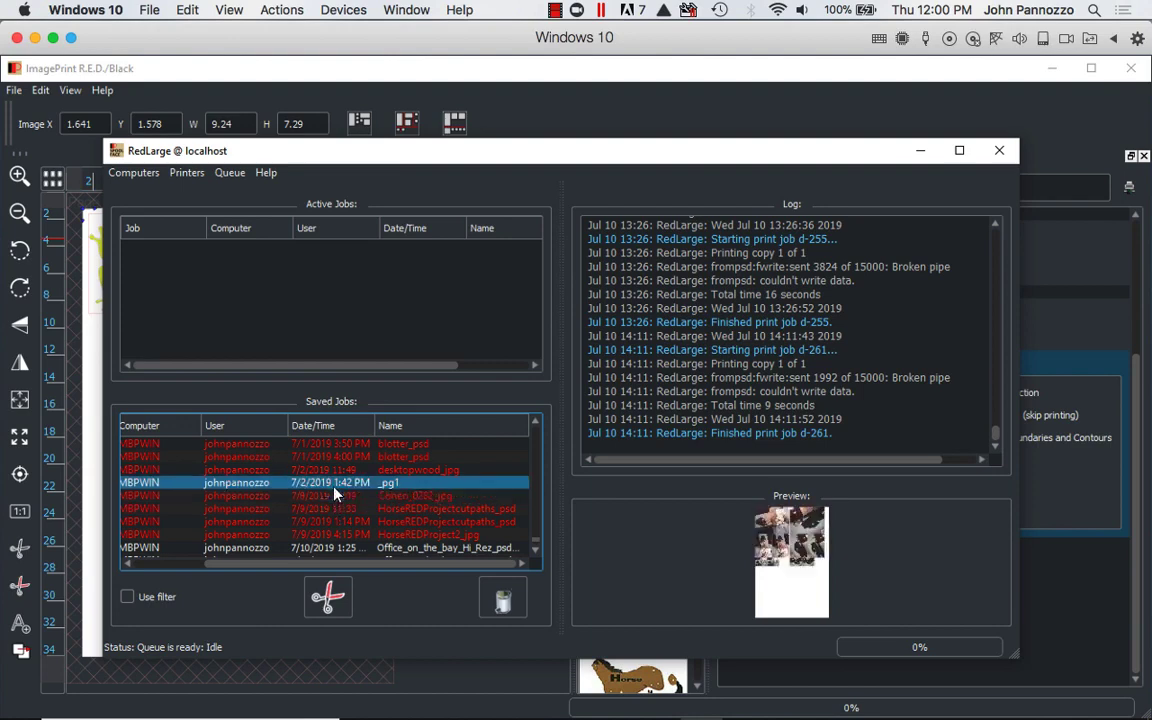